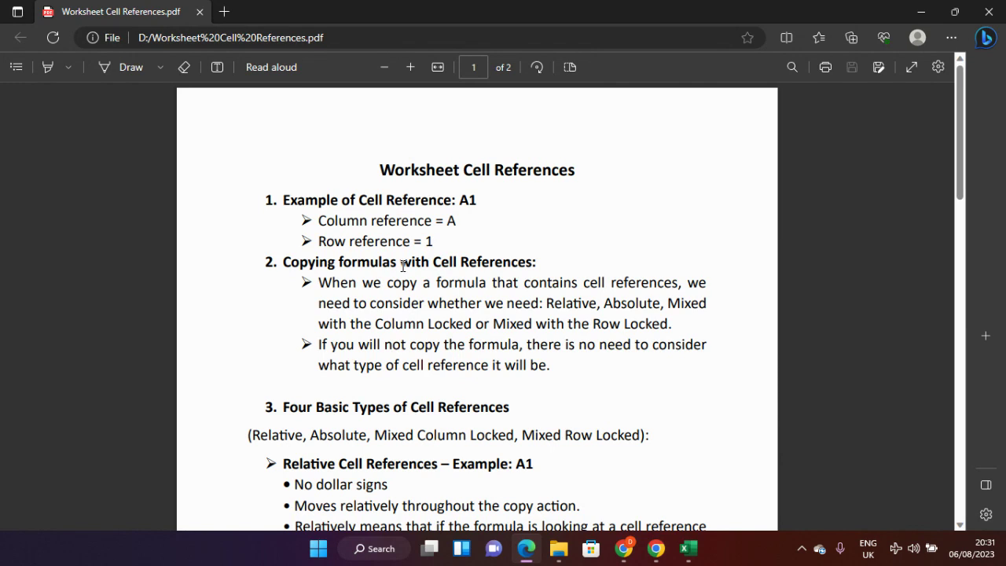
Step: Read the cell reference worksheet's section on the four basic types, focusing on the relative reference explanation
scroll(403, 266, down, 3)
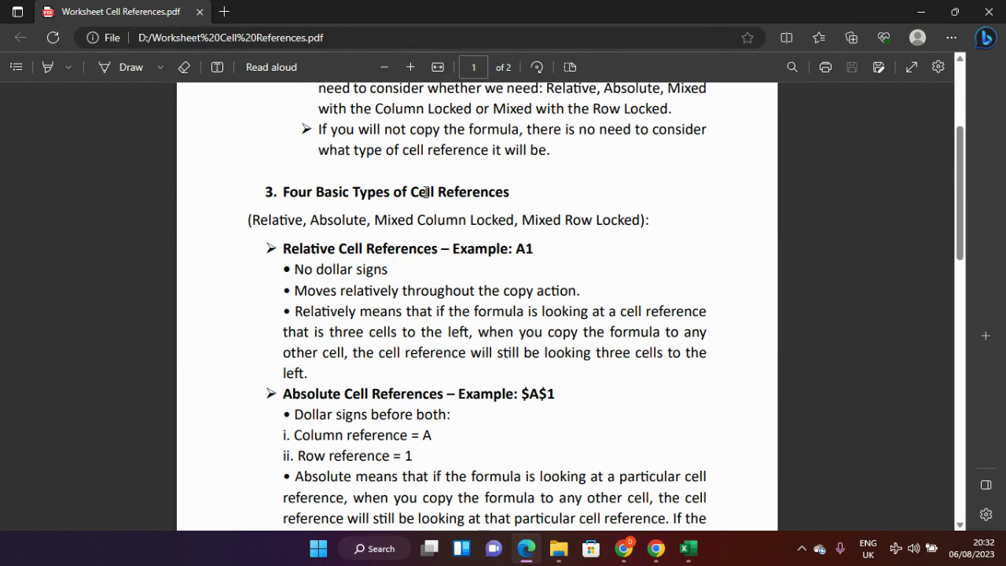
ctrl+scroll(426, 192, up, 3)
scroll(426, 192, down, 1)
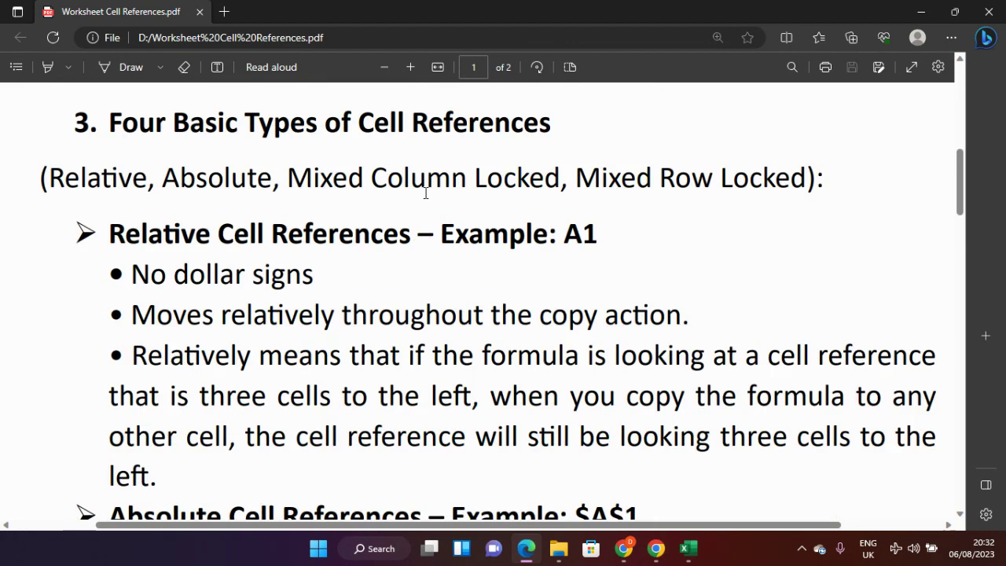
ctrl+scroll(425, 192, down, 2)
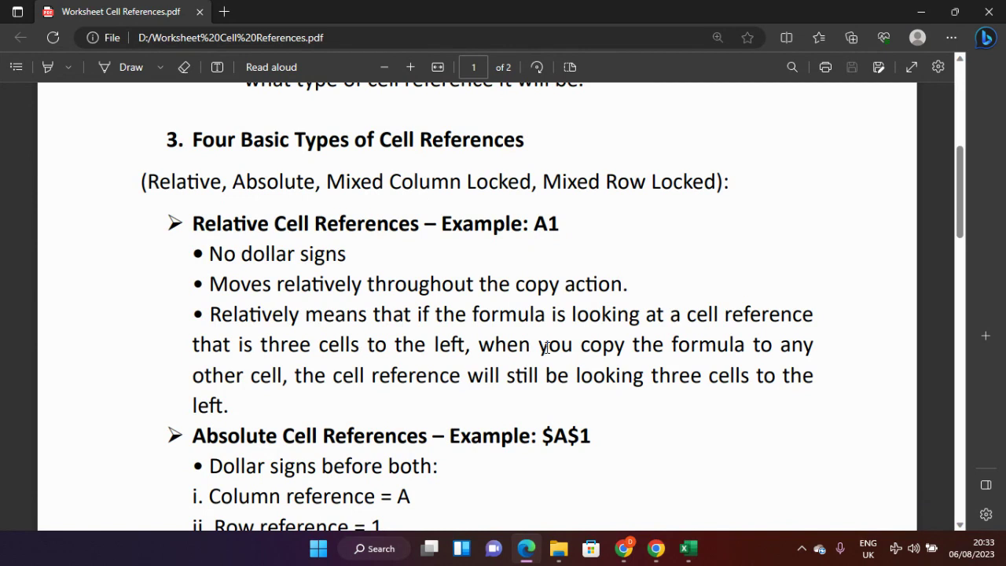
Step: Switch to the EXCEL CLASS 3 workbook in Excel and enter an empty pair of double quotation marks in cell A4
click(688, 550)
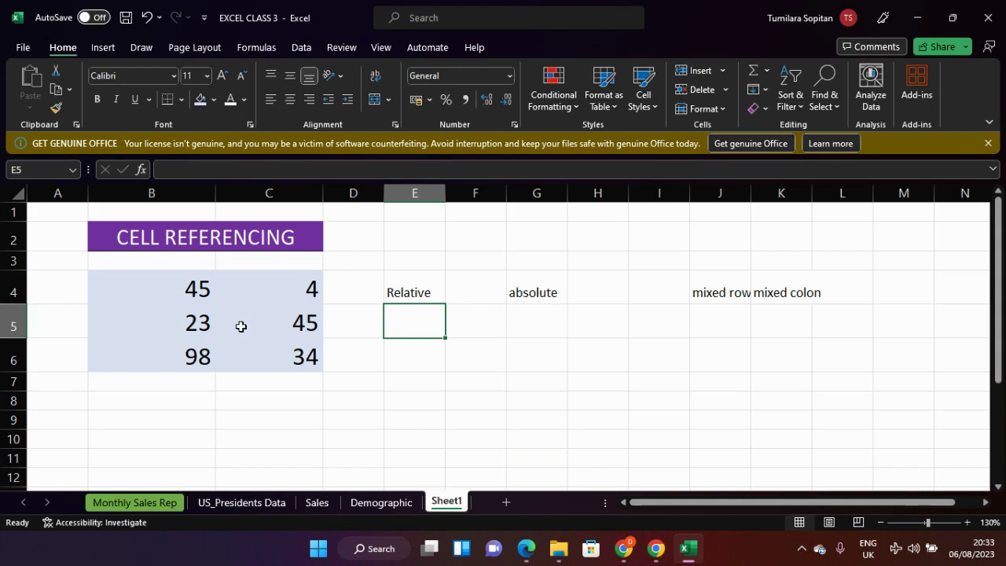
click(157, 294)
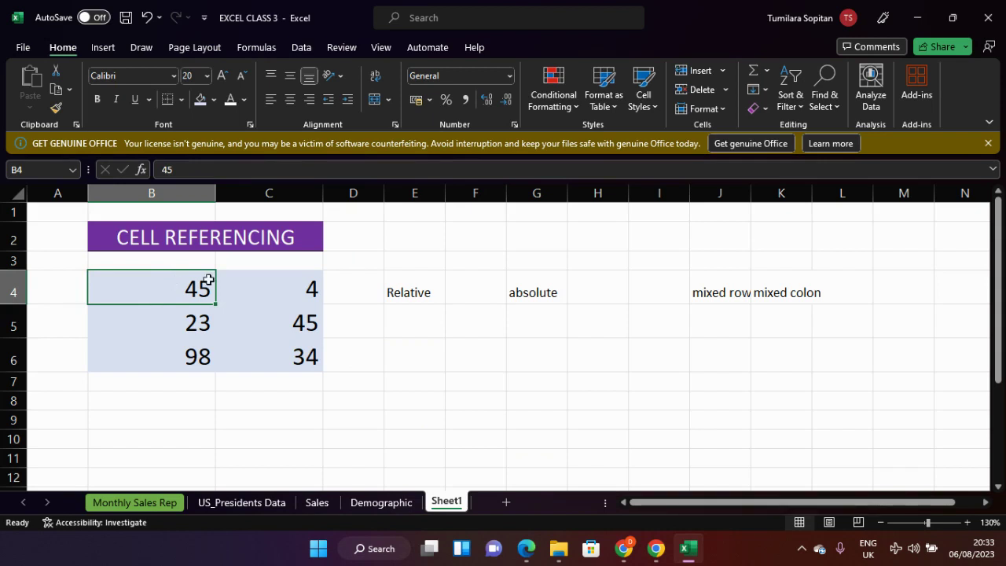
click(49, 291)
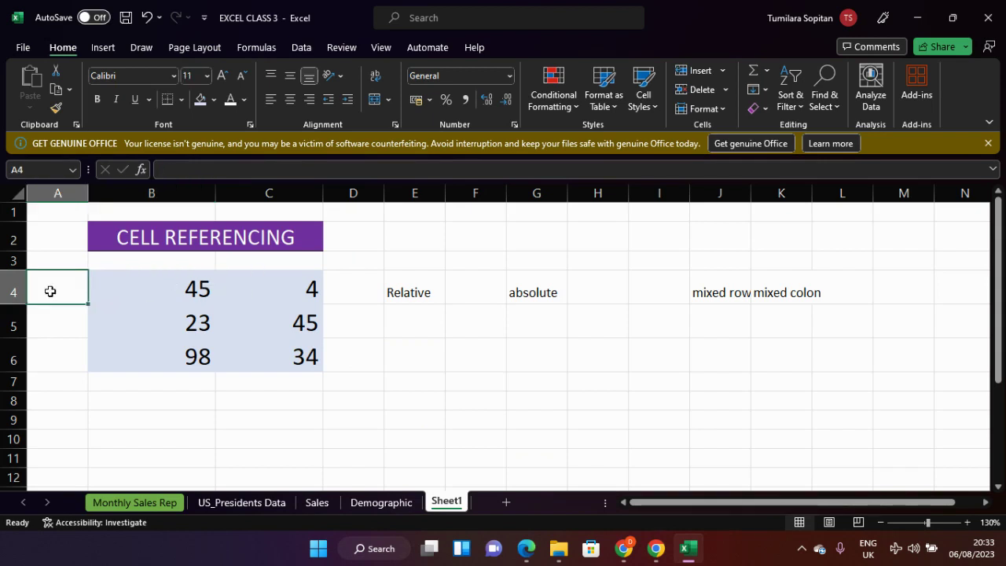
text(=)
key(BackSpace)
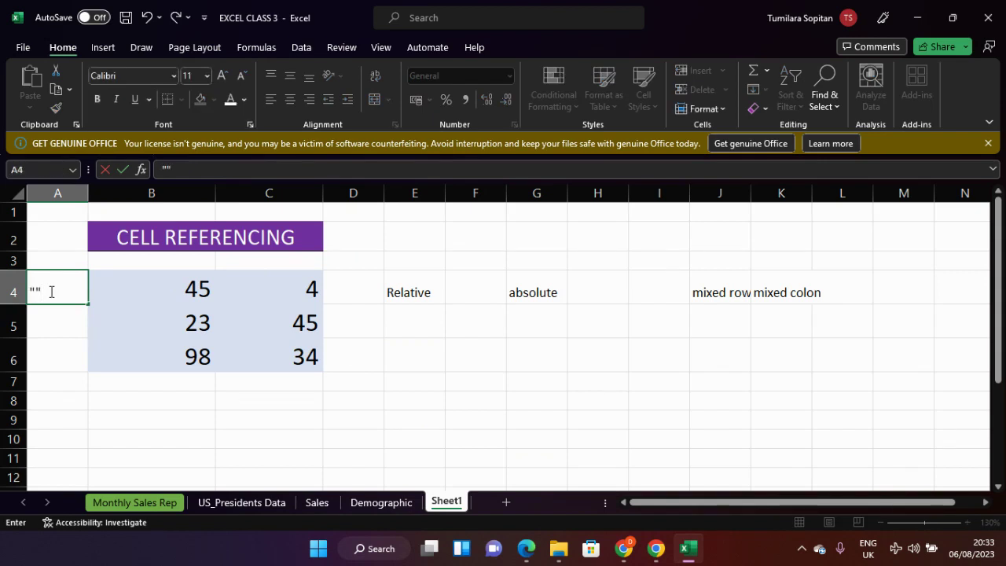
key(ctrl+Return)
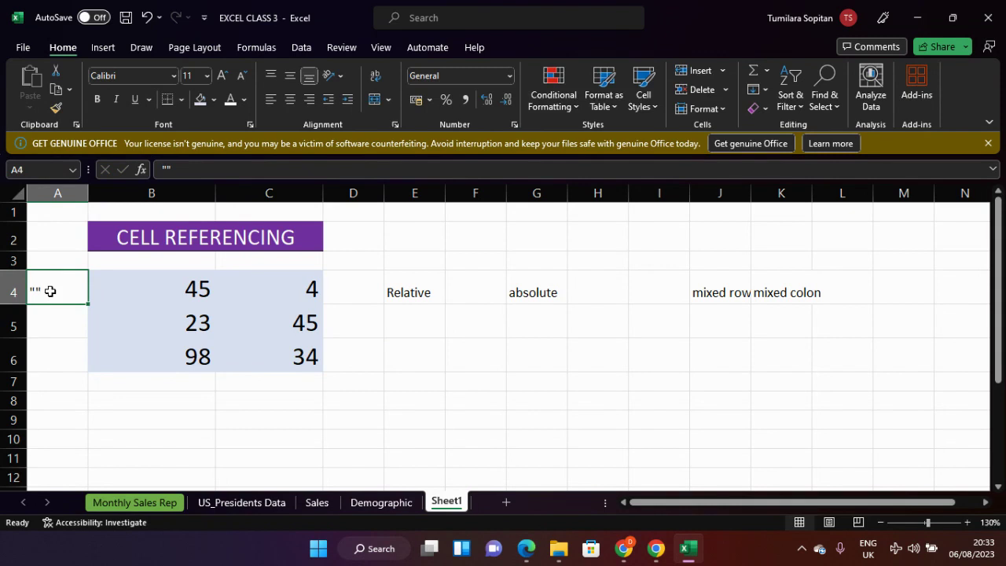
Step: Insert =a4 between the quotation marks in cell A4 so the cell reads "=a4"
double_click(50, 292)
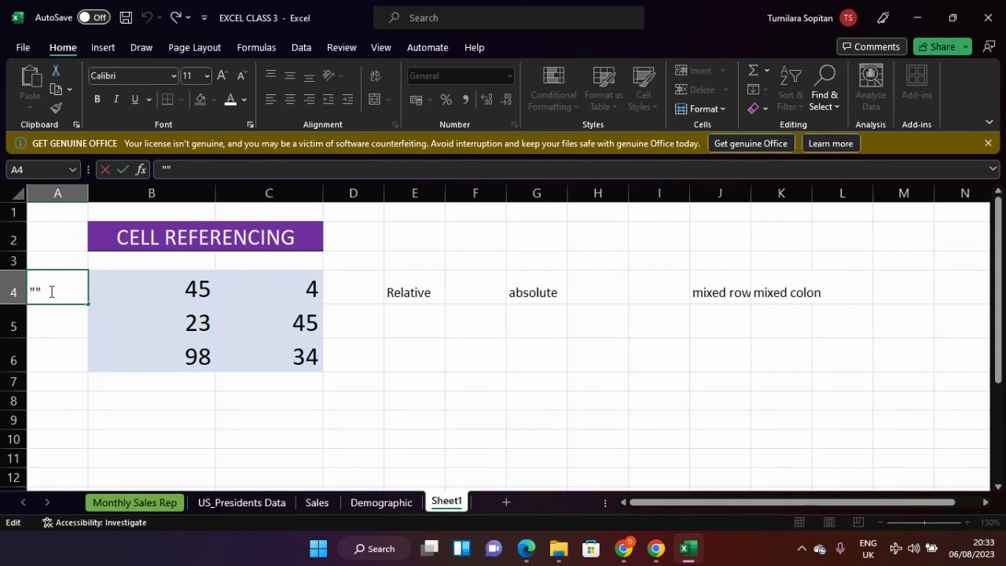
key(Left)
text(=)
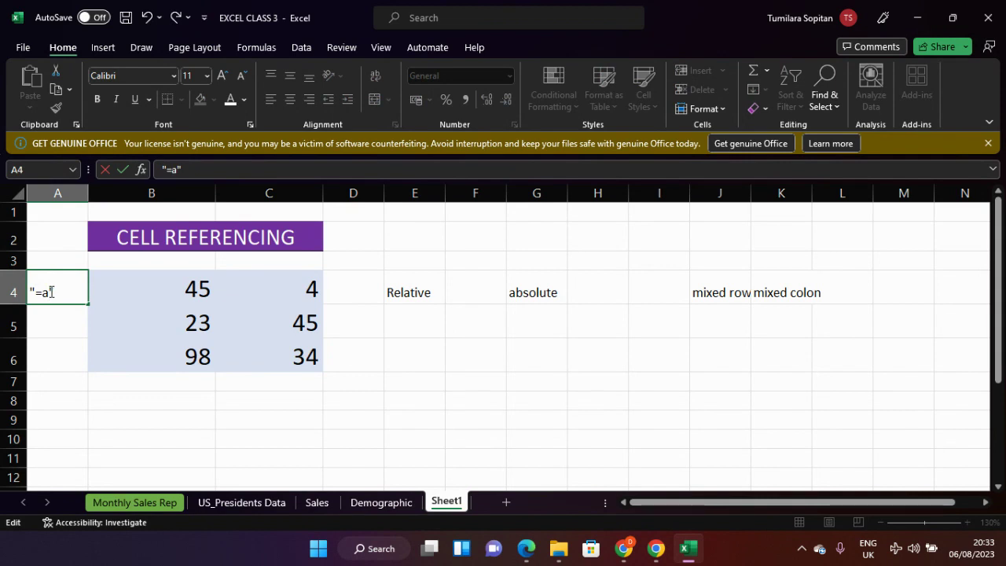
text(4)
key(Right)
key(Return)
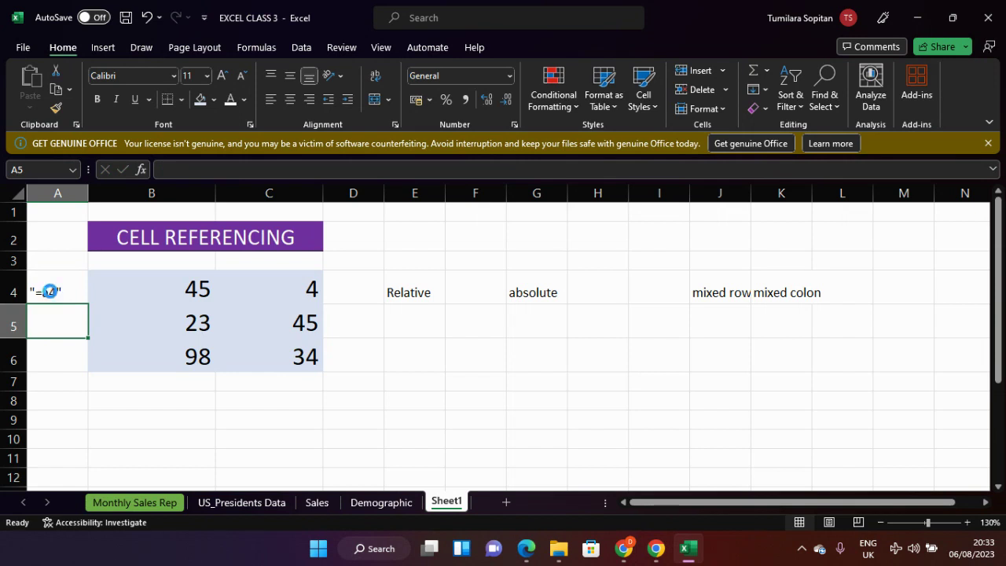
Step: Give cell A4 a grey fill and set its font size to 18
scroll(49, 292, up, 2)
click(84, 293)
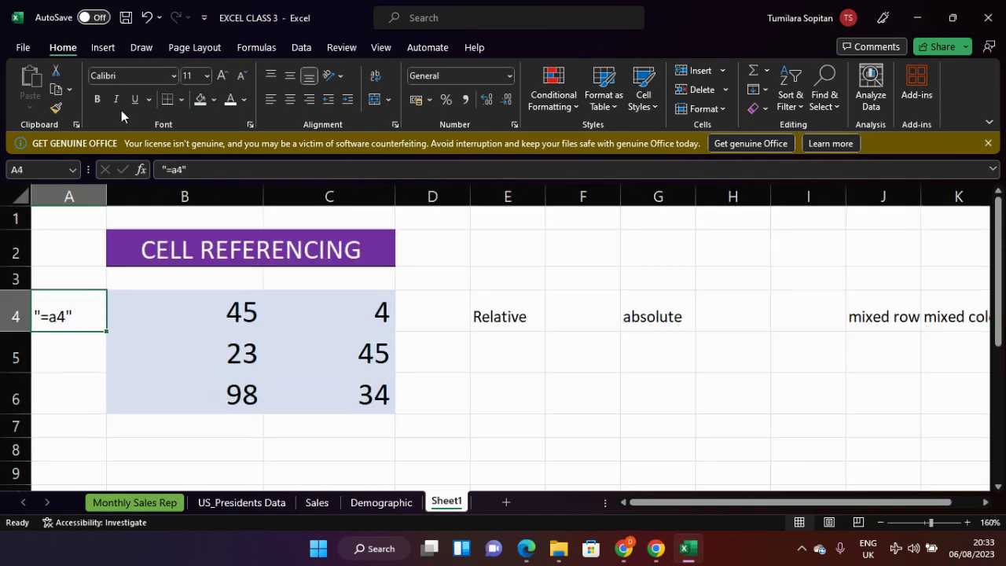
click(213, 100)
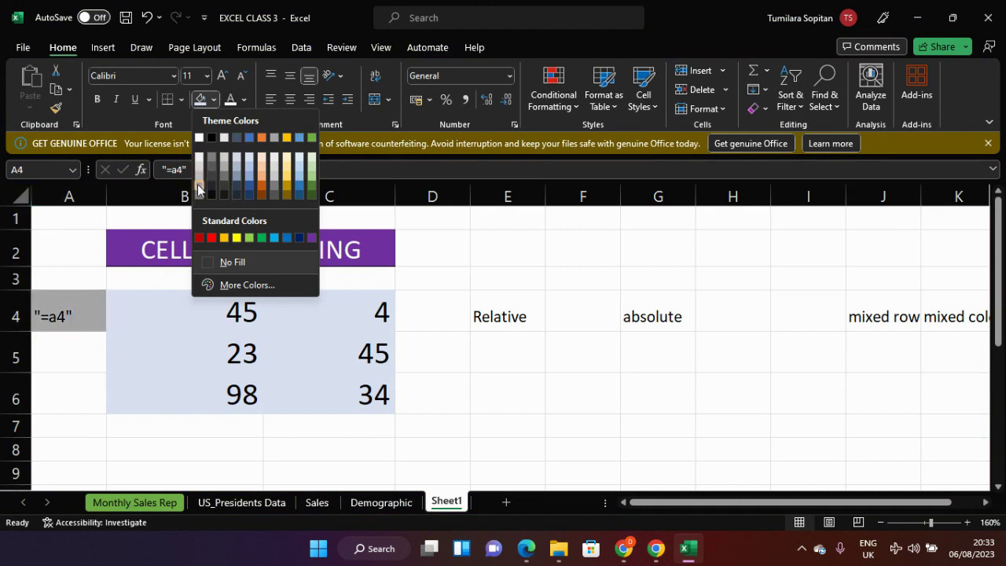
click(199, 185)
click(206, 76)
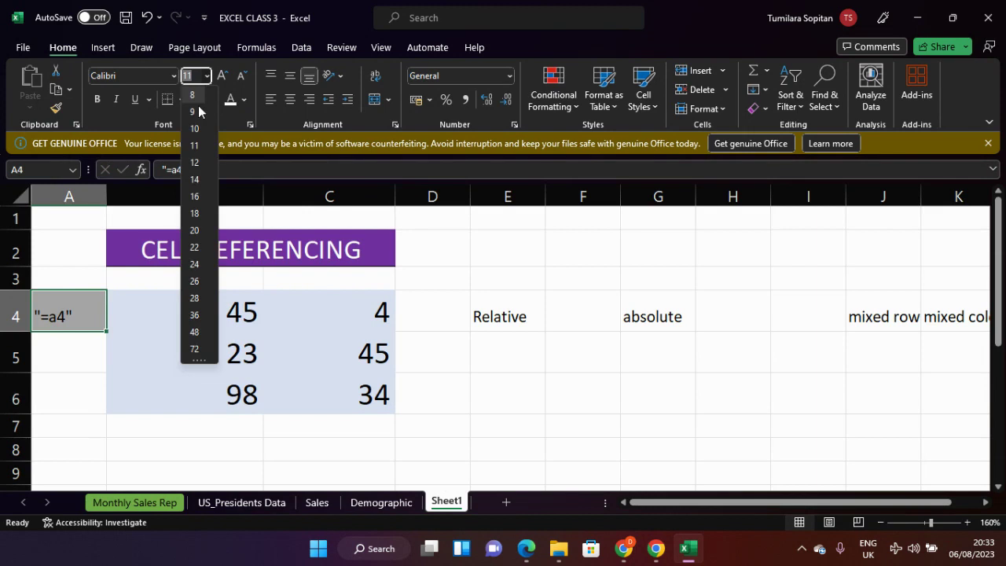
click(192, 213)
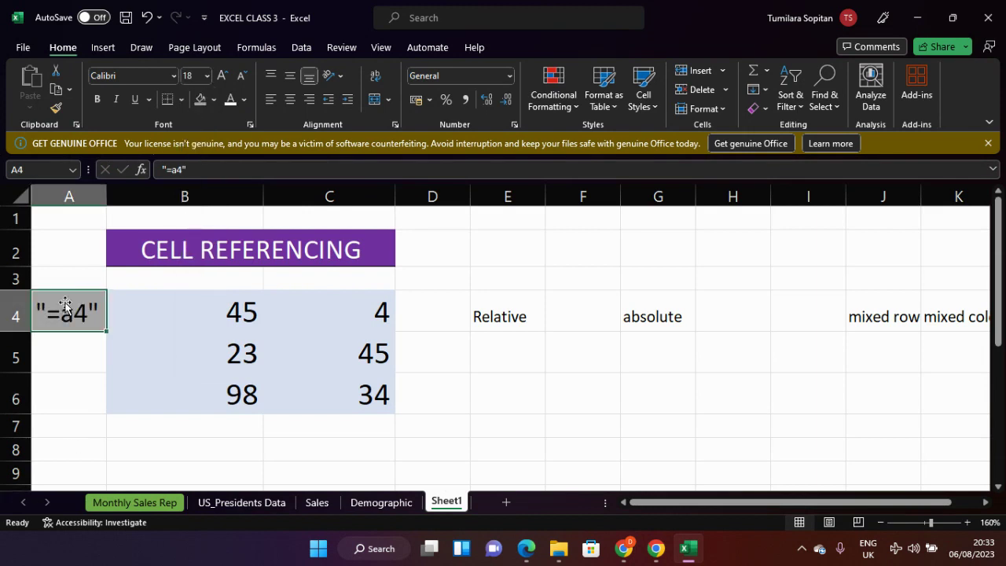
click(66, 345)
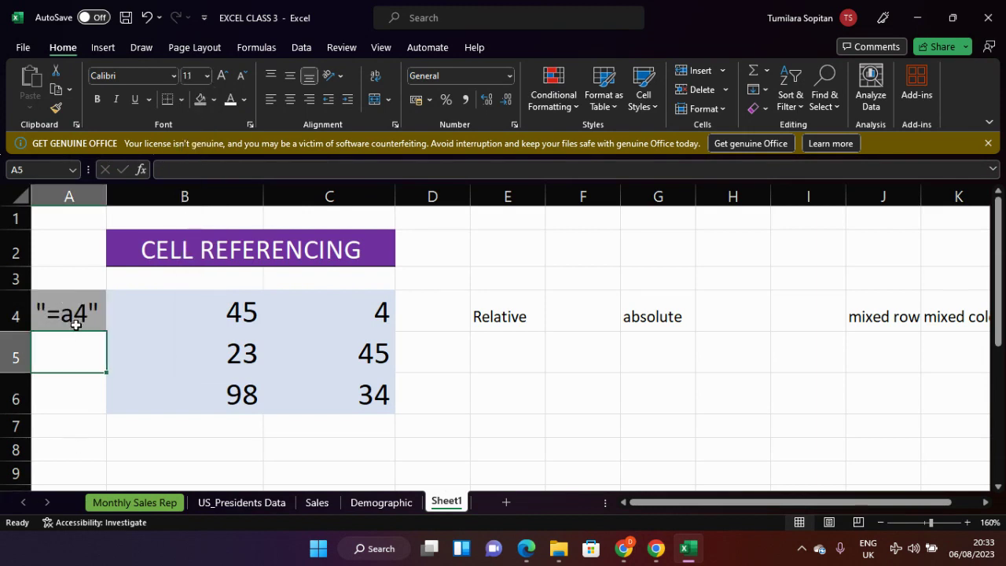
Step: Draw red pen strokes linking column A to the letter and row 4 to the number of the reference in A4
click(74, 316)
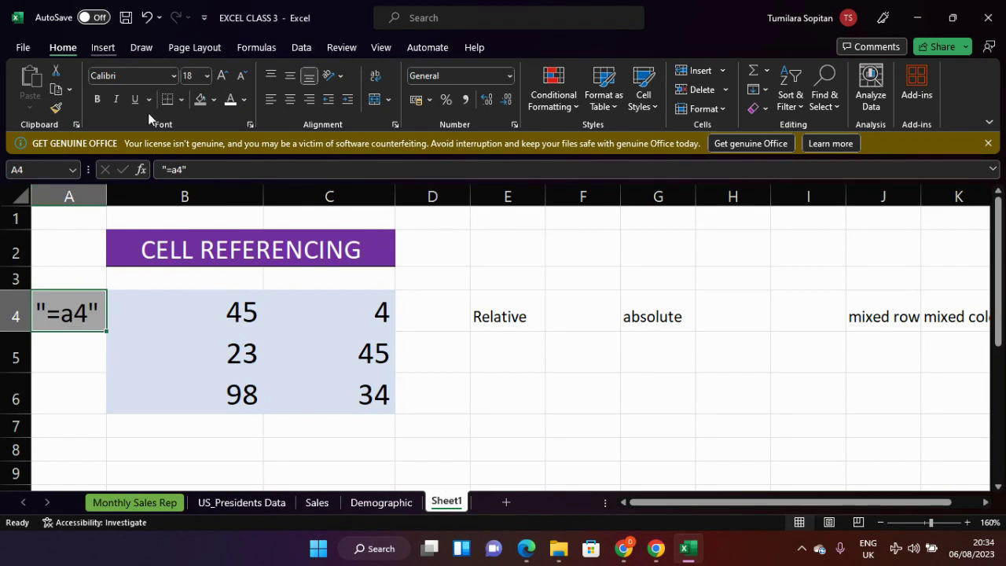
click(103, 48)
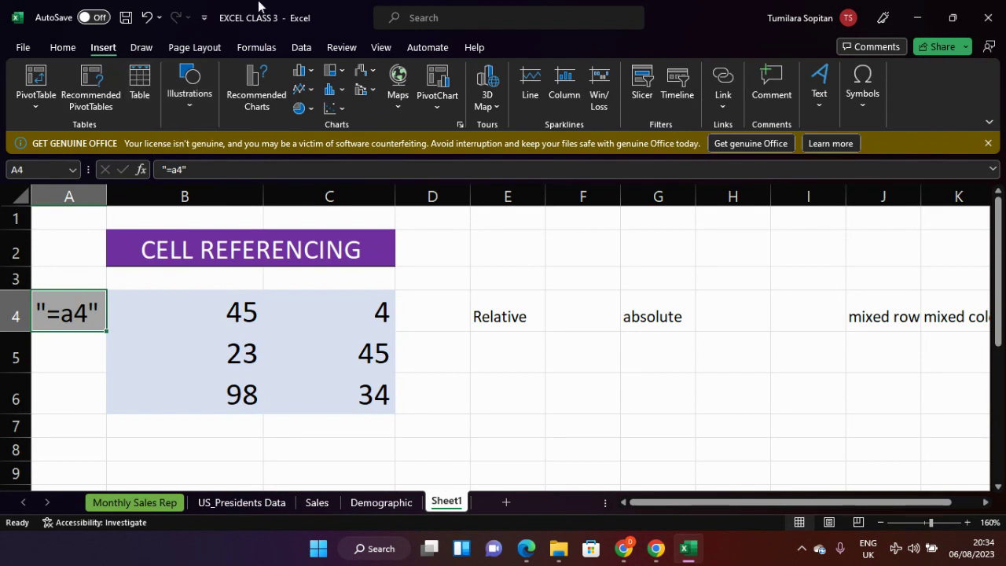
click(142, 48)
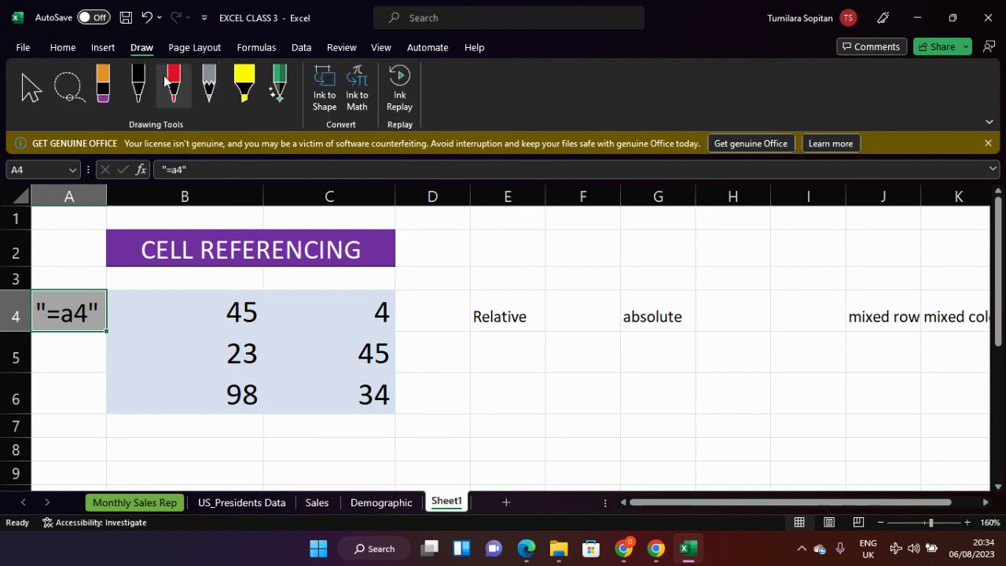
click(167, 80)
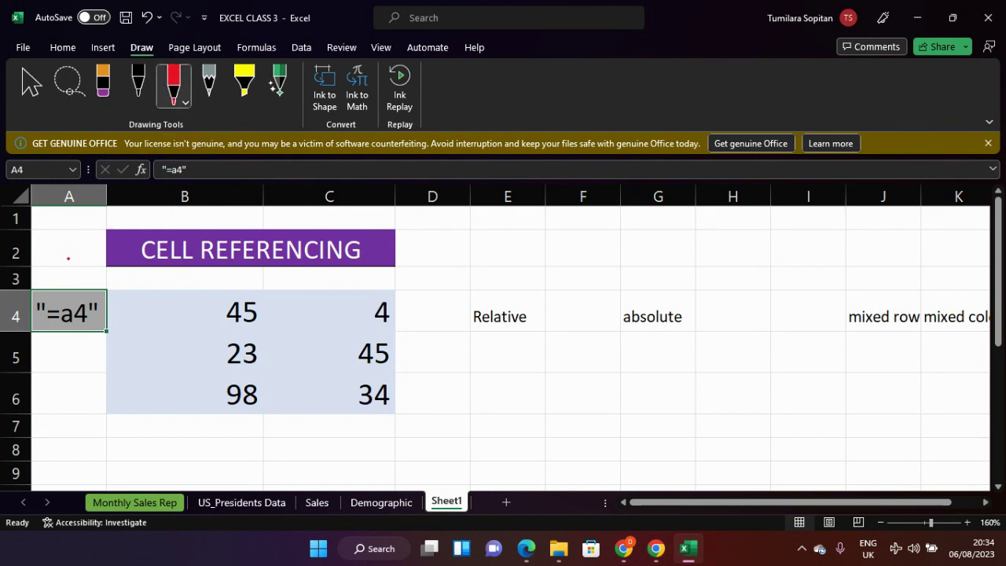
drag(75, 227, 70, 307)
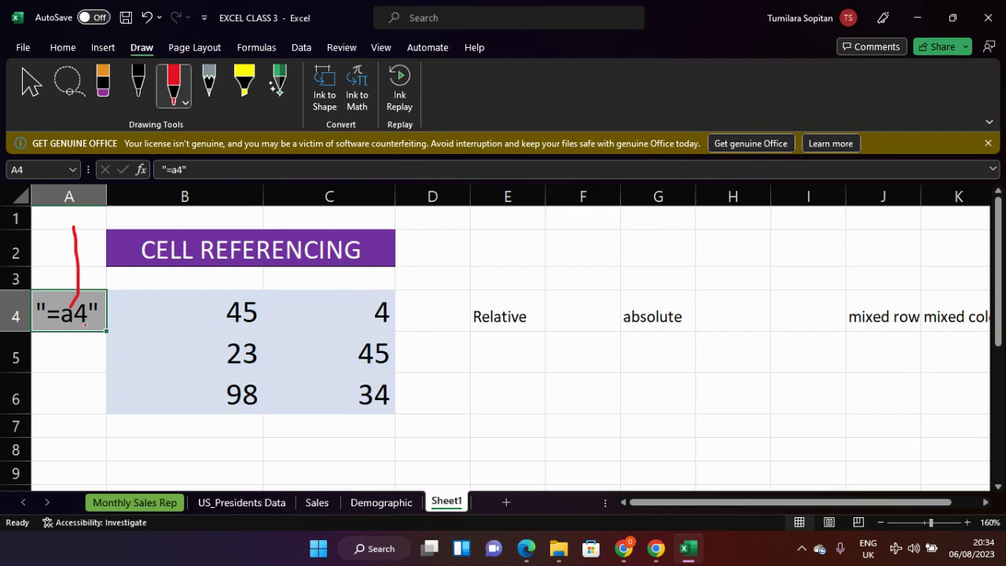
mouse_move(84, 320)
mouse_down()
mouse_move(85, 344)
mouse_move(55, 332)
mouse_up()
Step: Set the red pen to the second-thinnest thickness, stop inking and select cell A5
click(185, 105)
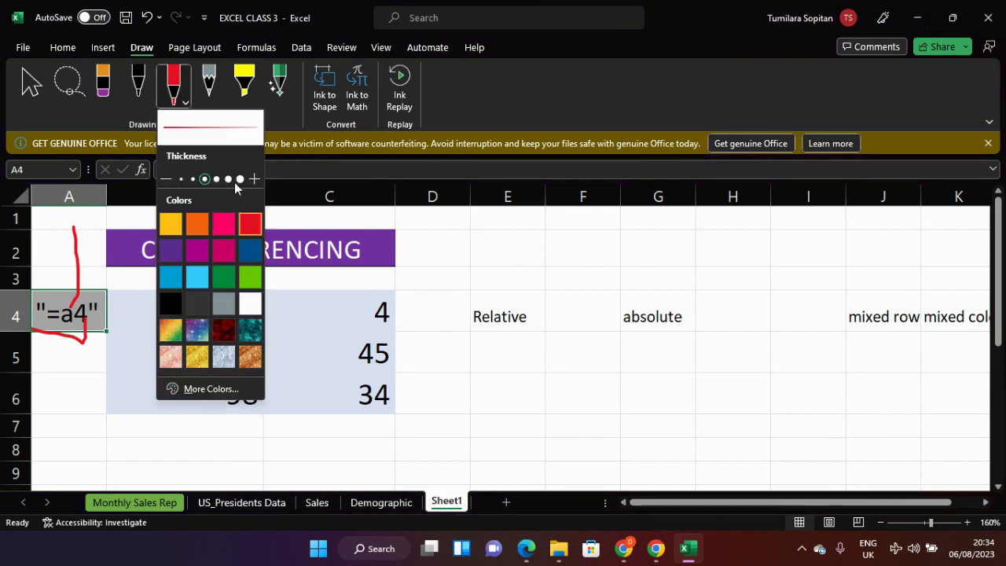
click(193, 180)
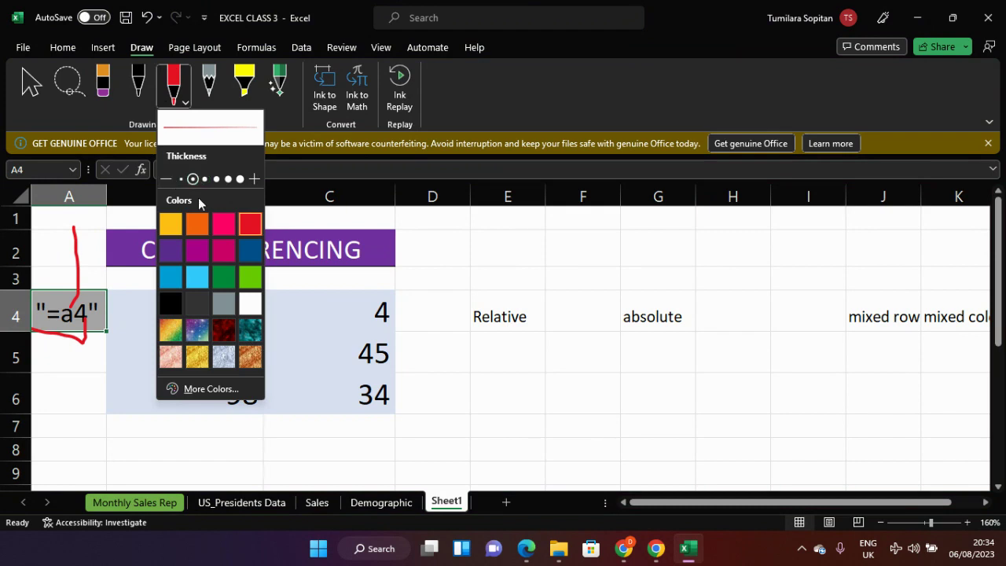
click(24, 85)
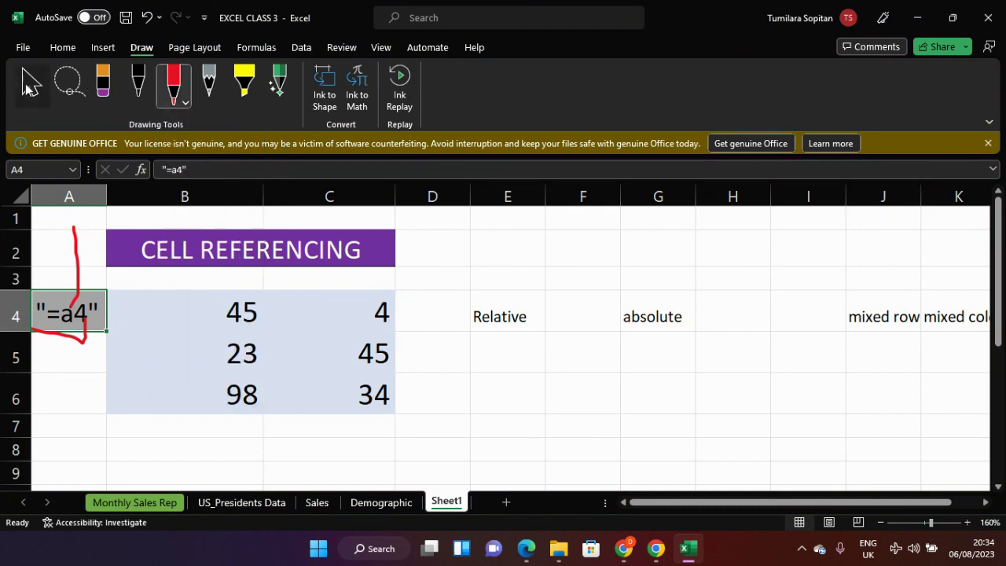
click(74, 49)
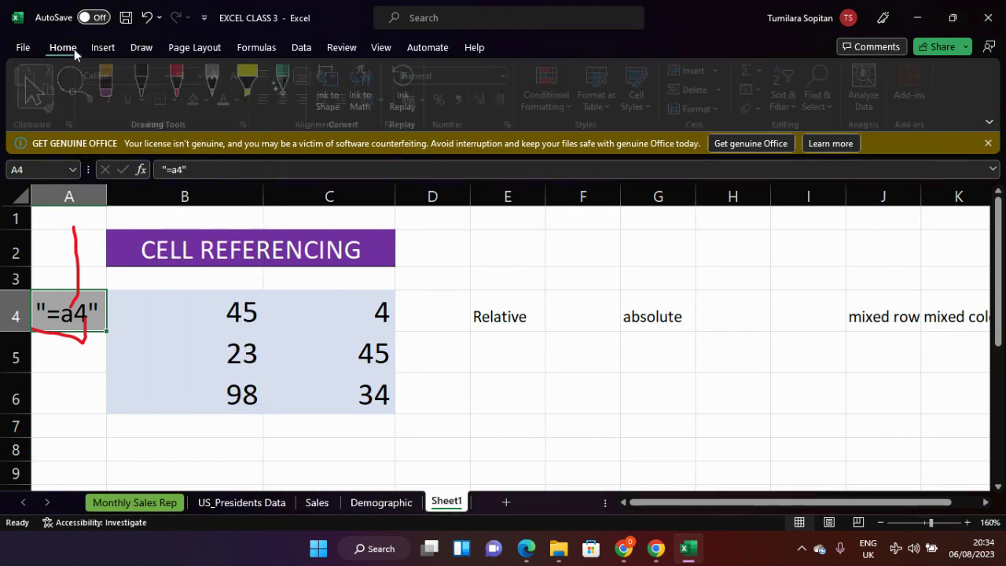
drag(80, 362, 85, 408)
click(88, 384)
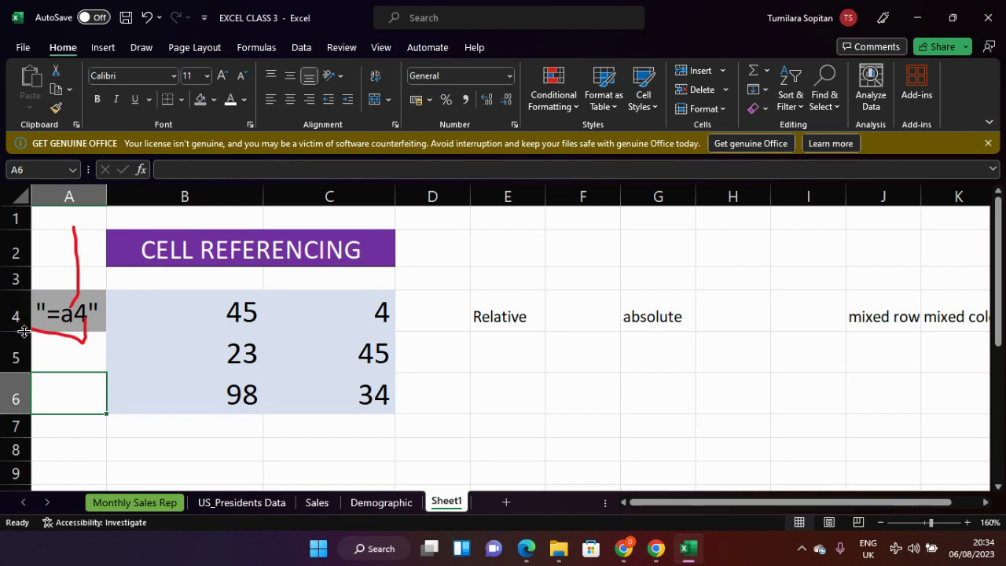
click(68, 354)
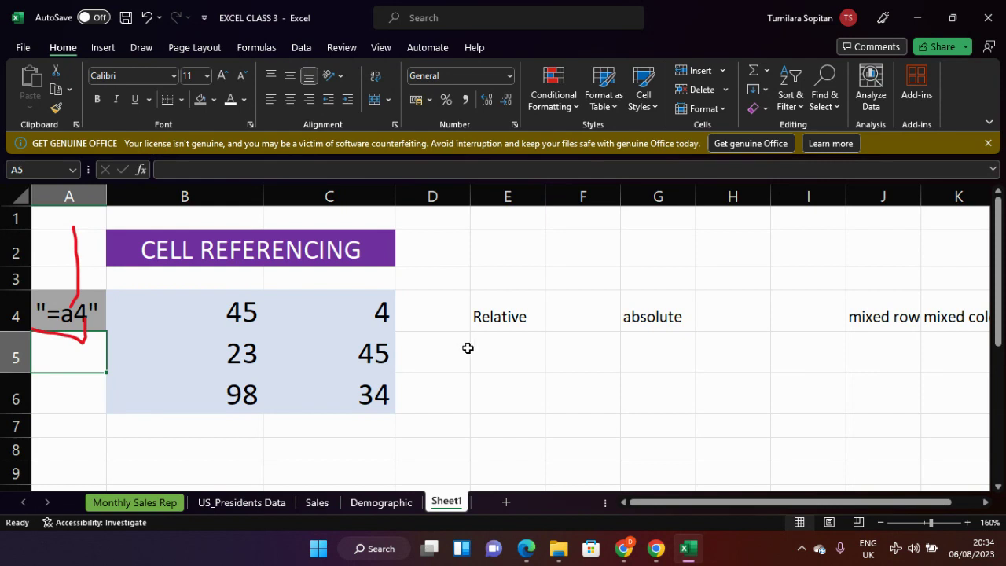
Step: Enter the relative reference formula =B4 in cell E5 under the Relative heading
click(494, 350)
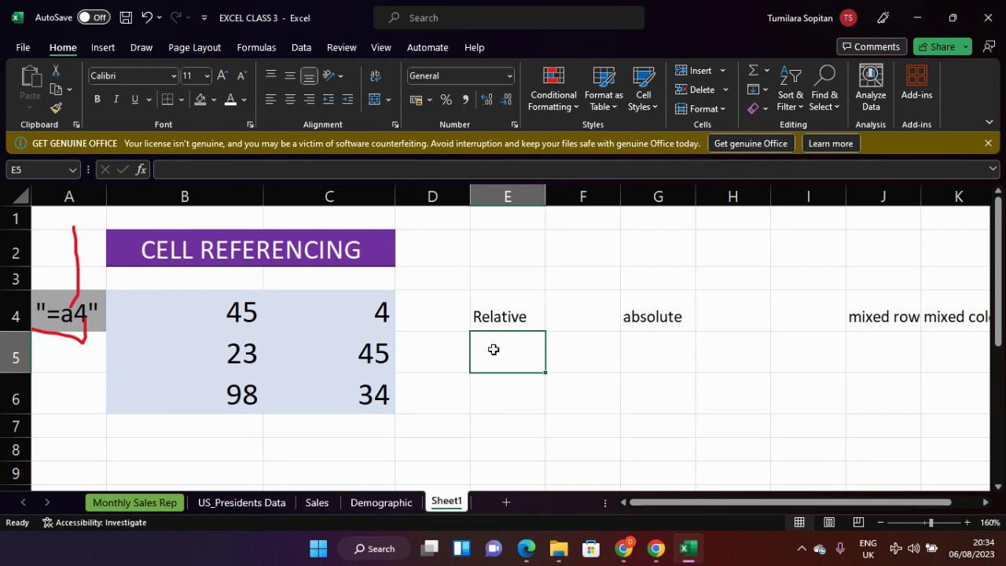
text(=)
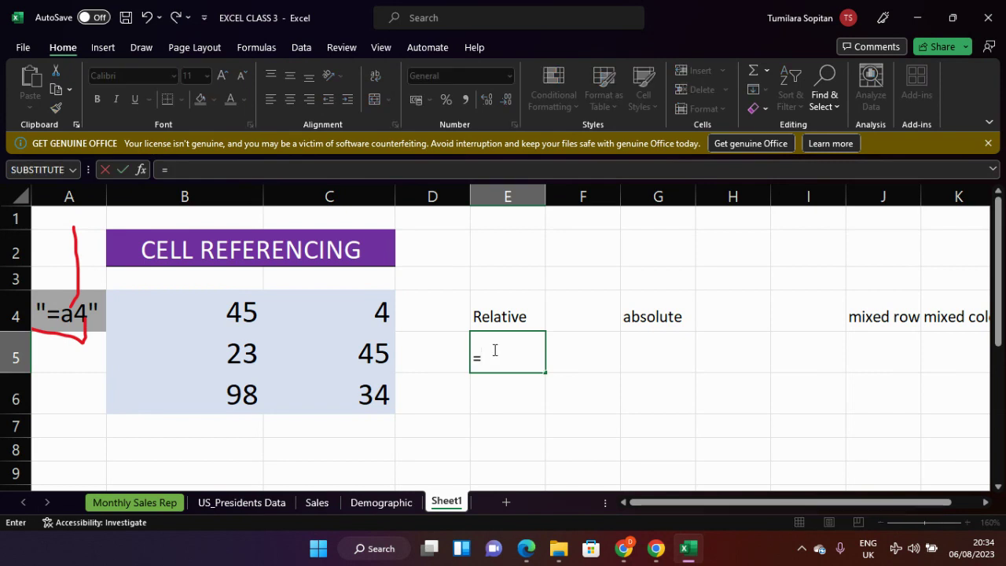
click(246, 309)
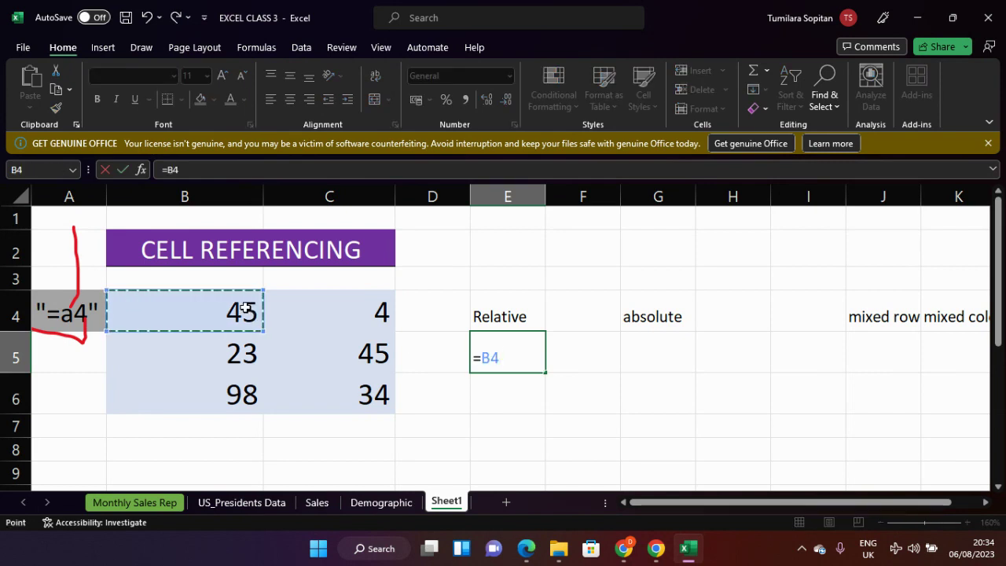
key(Return)
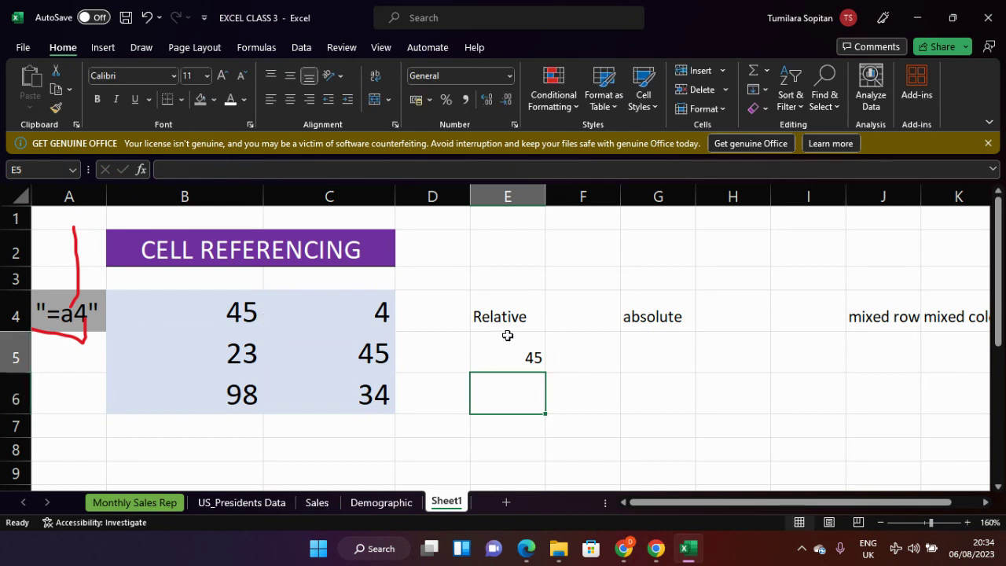
Step: Copy the formula in E5 across to column F and down to row 6, filling E5:F6
click(522, 362)
click(546, 378)
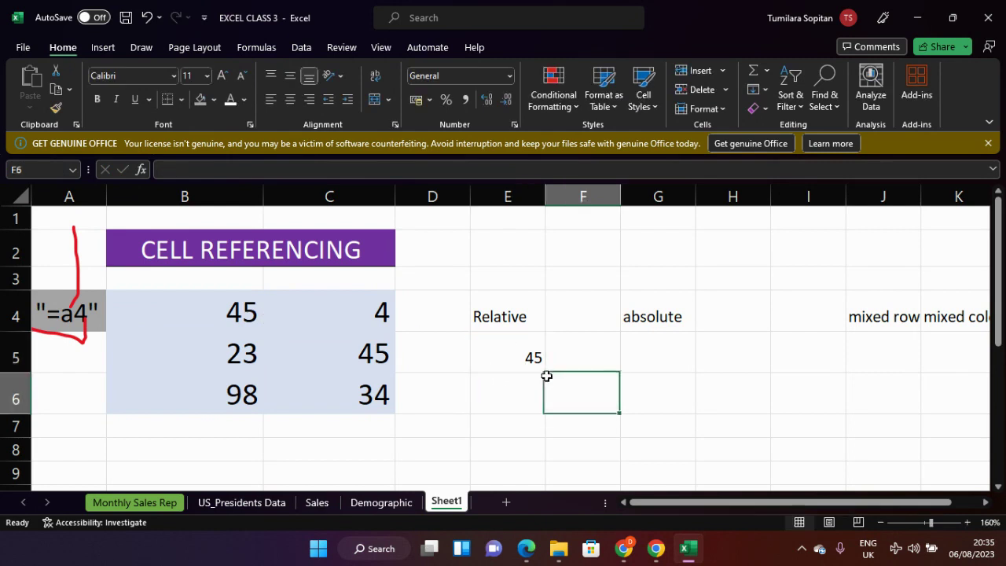
click(530, 345)
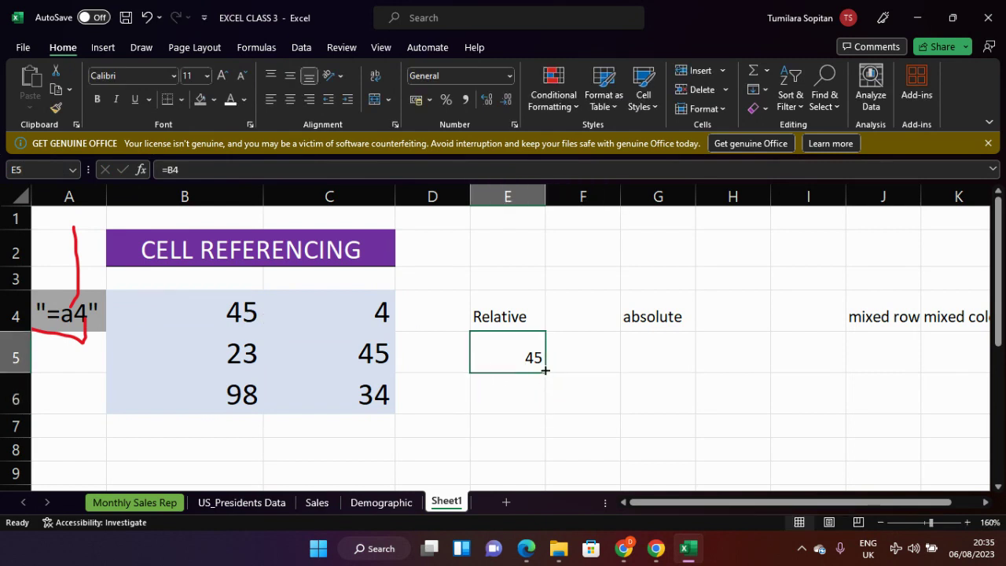
drag(544, 370, 617, 429)
drag(621, 373, 629, 421)
click(632, 423)
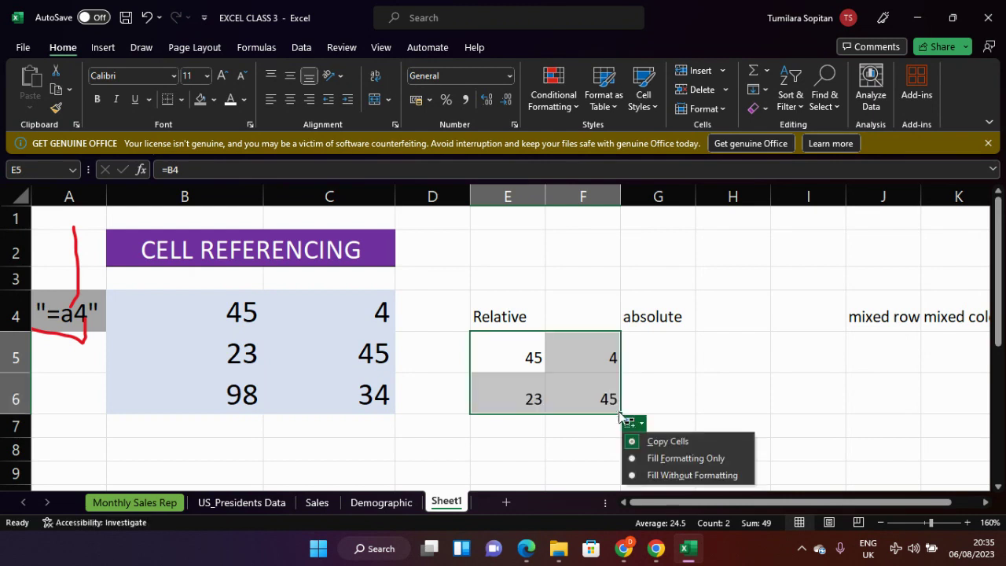
click(590, 425)
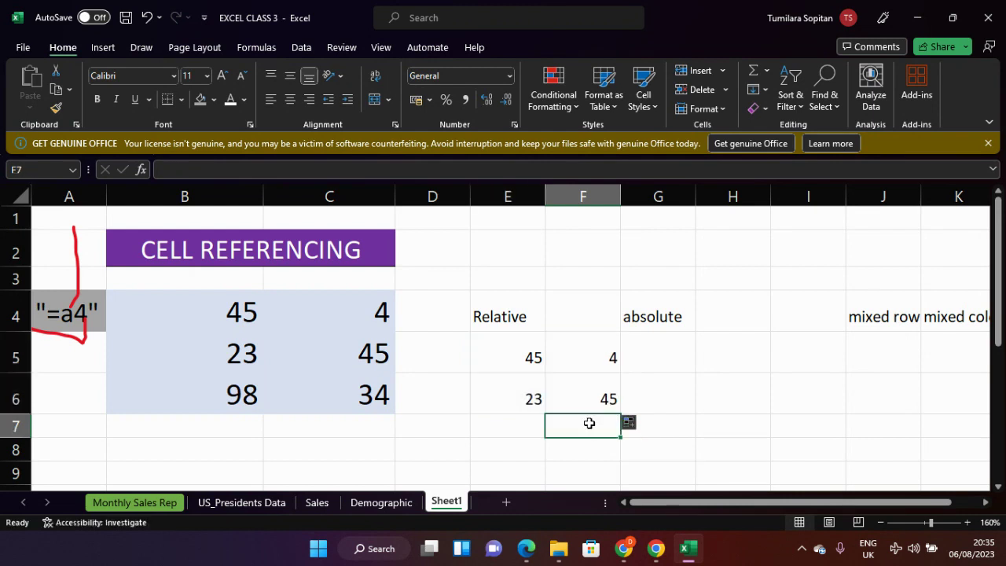
Step: Shade the copied relative reference cells E5:F6 with the same grey fill as cell A4
click(726, 370)
drag(513, 342, 590, 399)
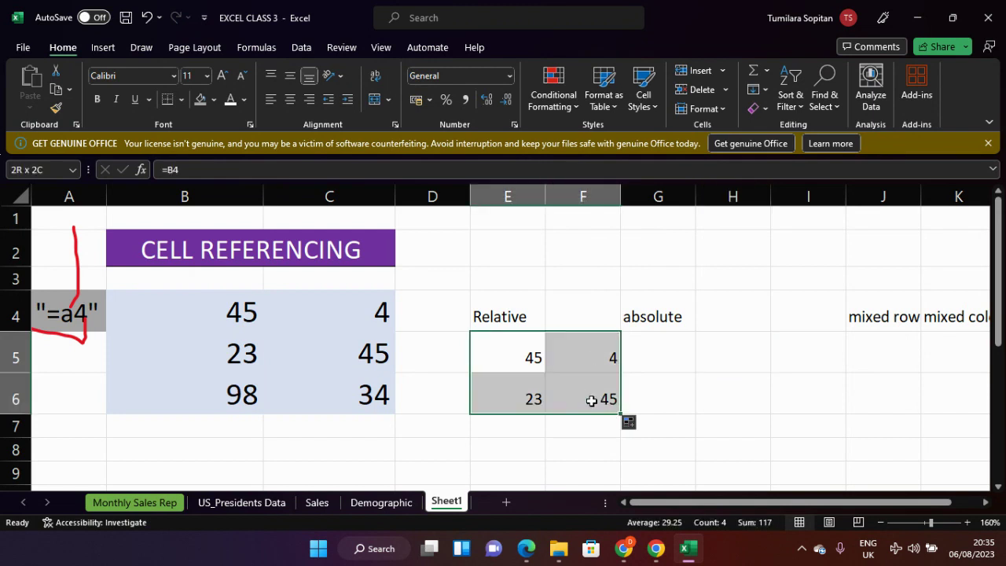
click(200, 105)
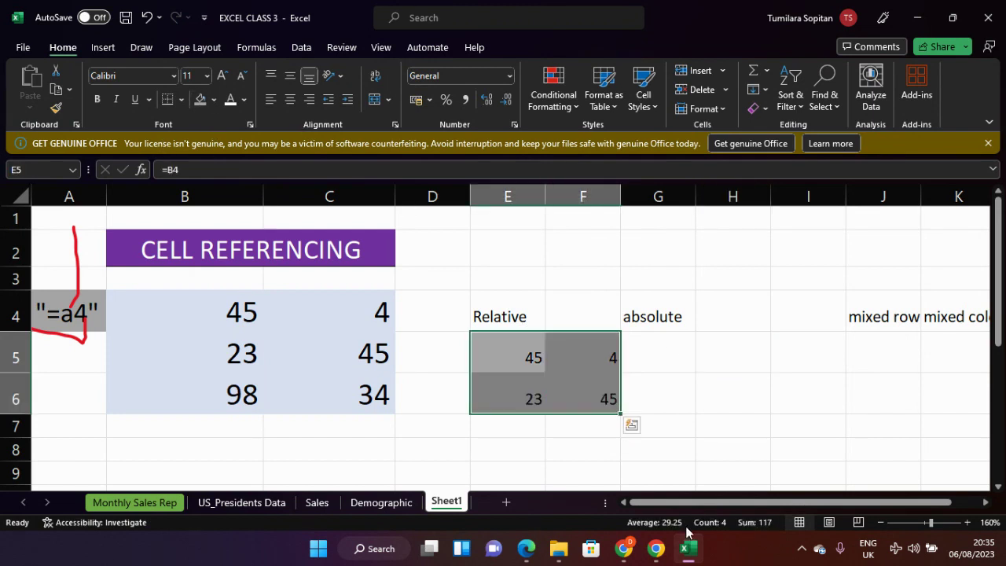
click(674, 349)
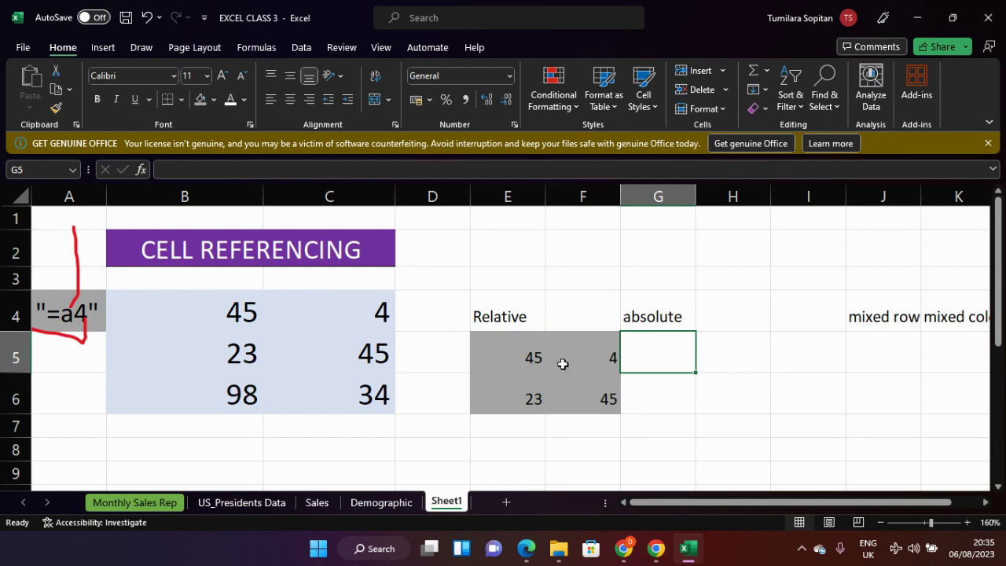
Step: Inspect the relative formulas in cells E5 and E6 under the Relative heading
click(507, 355)
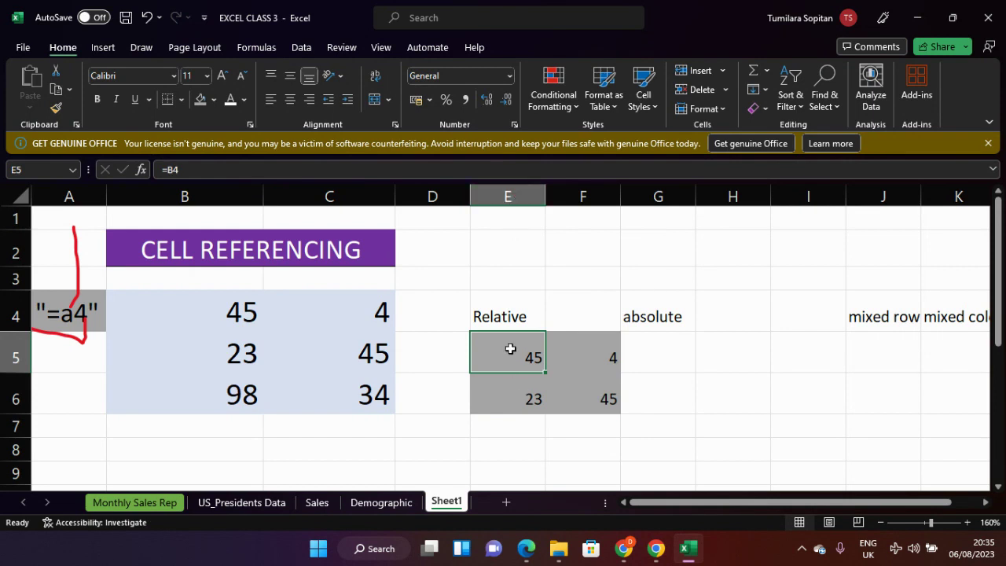
click(524, 399)
click(524, 357)
Step: Choose the red pen and set it to its thickest stroke
click(142, 47)
click(173, 83)
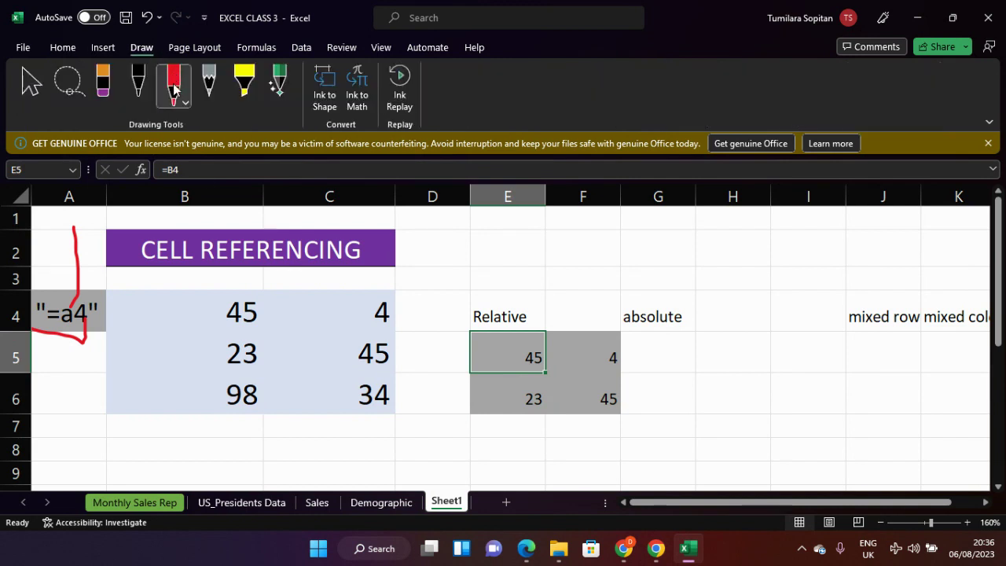
click(524, 170)
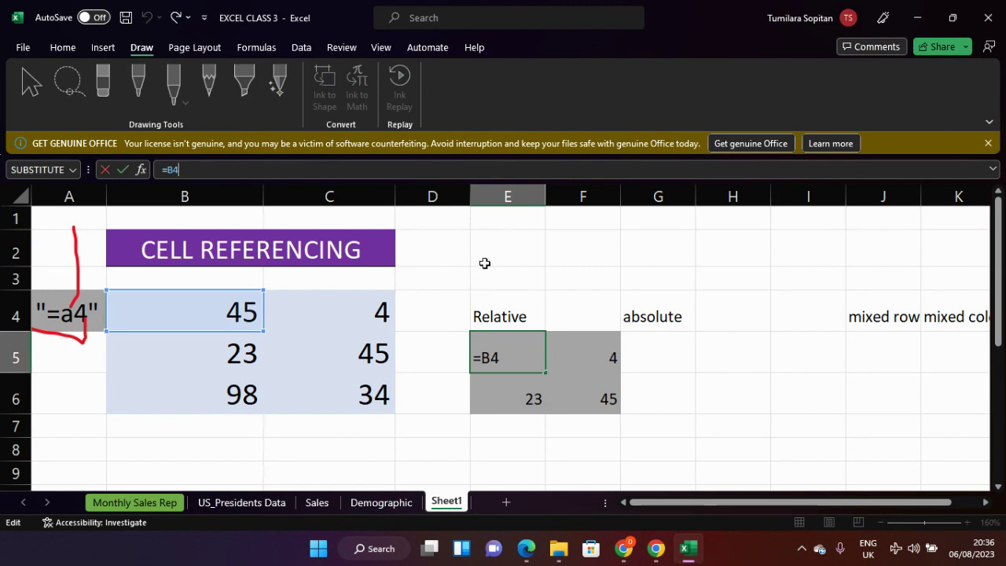
click(511, 196)
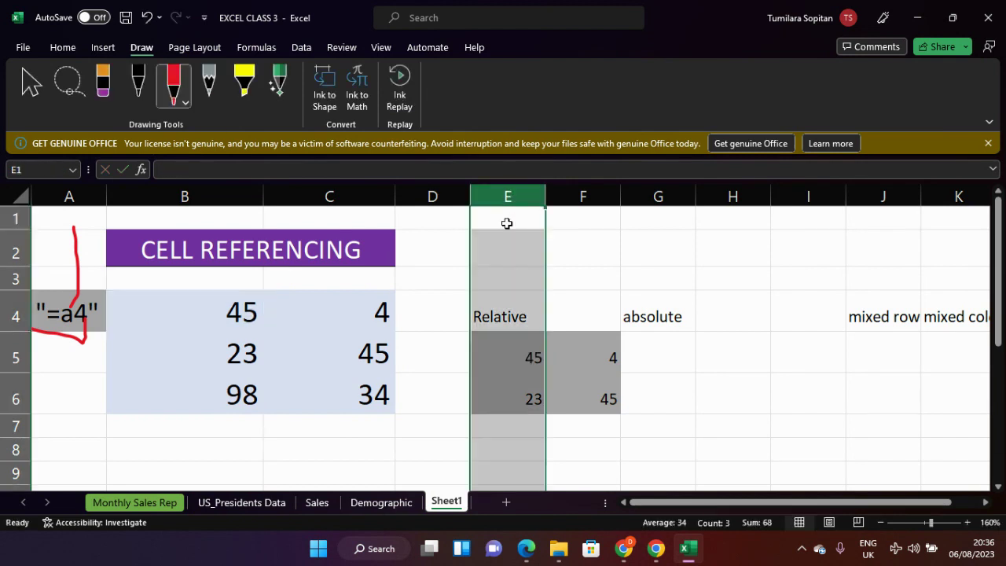
click(187, 105)
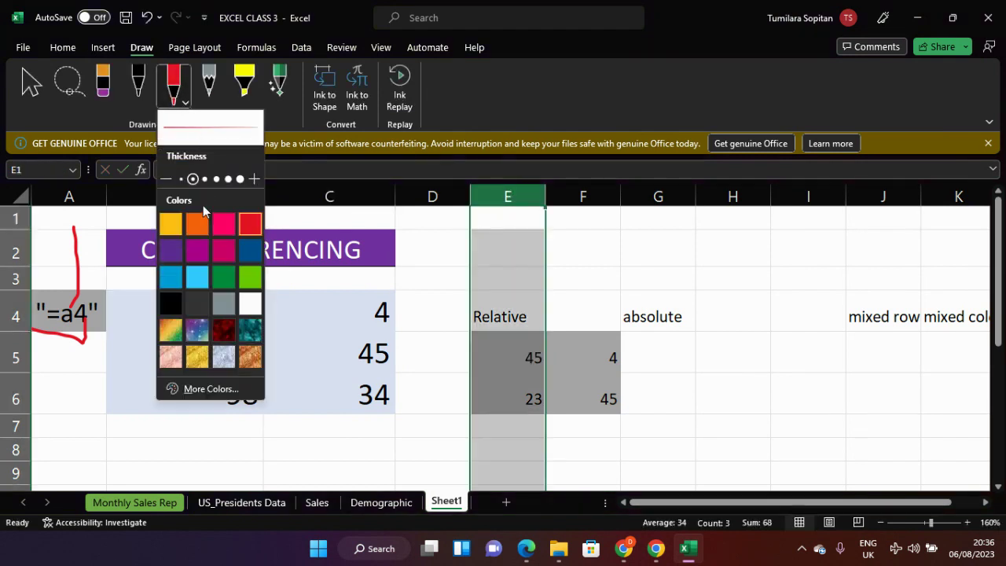
click(240, 180)
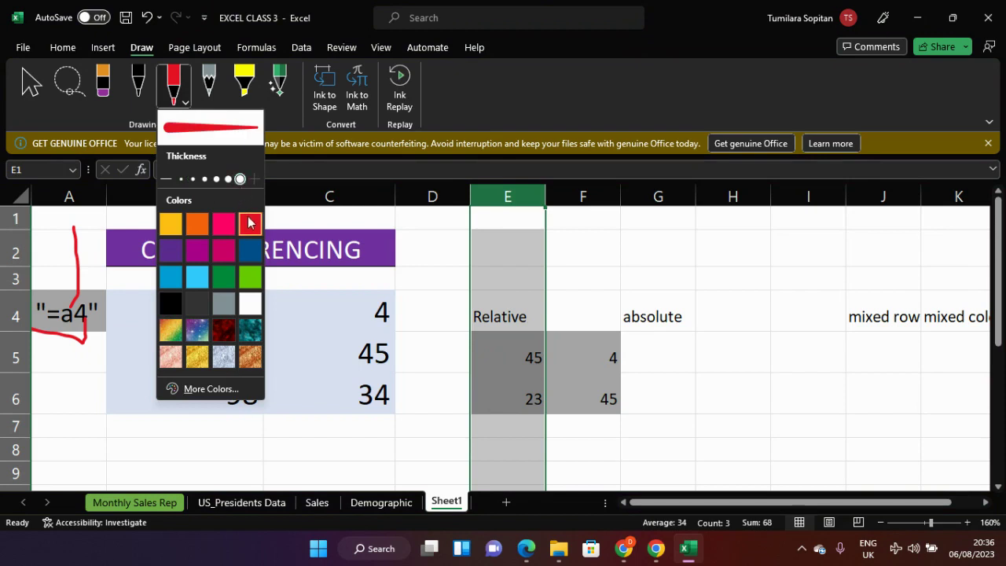
Step: Draw a thick red pen stroke along row 5 across cell A5 into column B
click(524, 181)
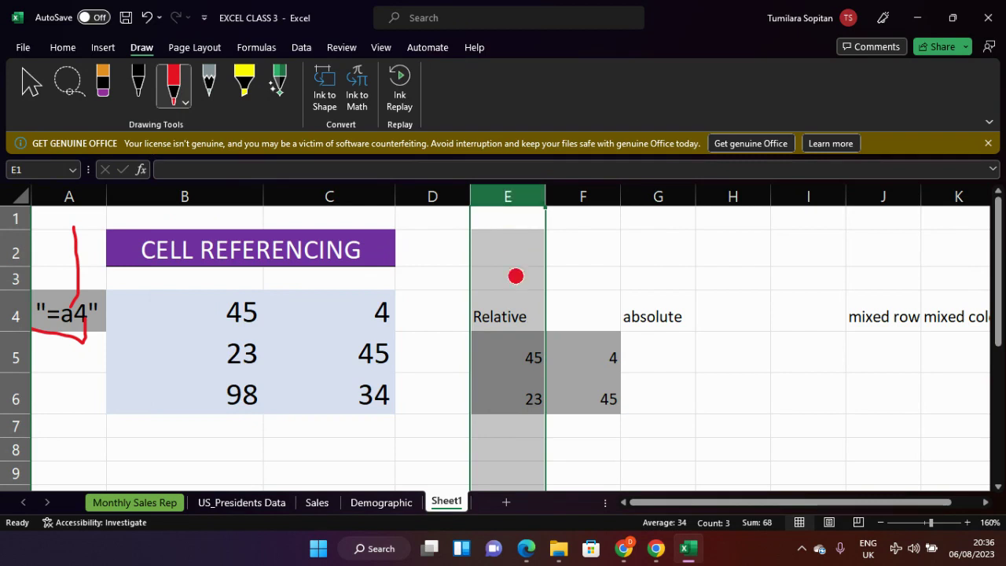
click(26, 358)
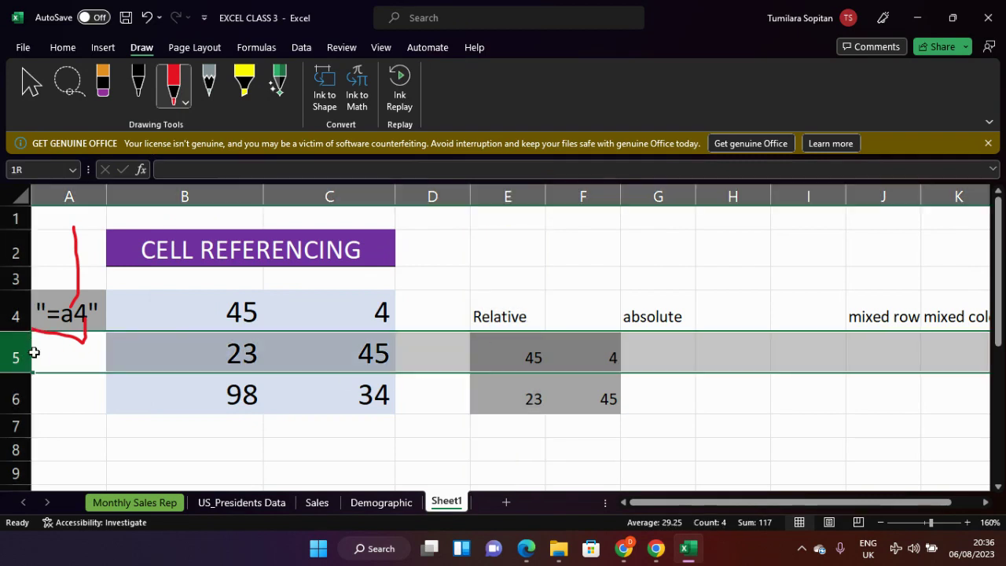
mouse_move(34, 353)
mouse_down()
mouse_move(39, 344)
mouse_move(105, 354)
mouse_move(23, 353)
mouse_move(40, 348)
mouse_up()
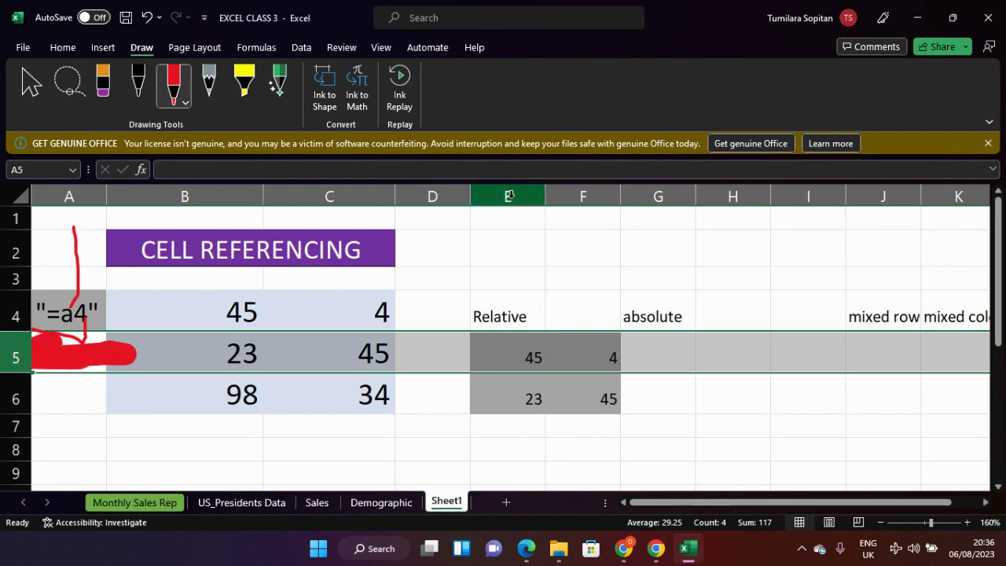
Step: Try to mark column E with a thick red pen stroke down from its header
mouse_move(511, 197)
mouse_down()
mouse_move(519, 219)
mouse_move(509, 296)
mouse_up()
mouse_move(510, 296)
mouse_down()
mouse_move(514, 316)
mouse_move(517, 276)
mouse_up()
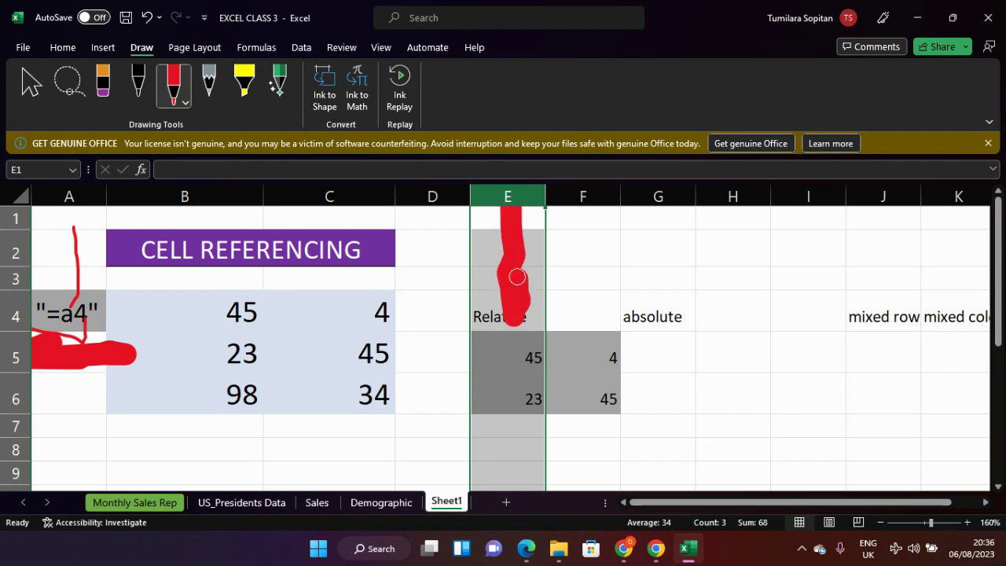
key(ctrl+z)
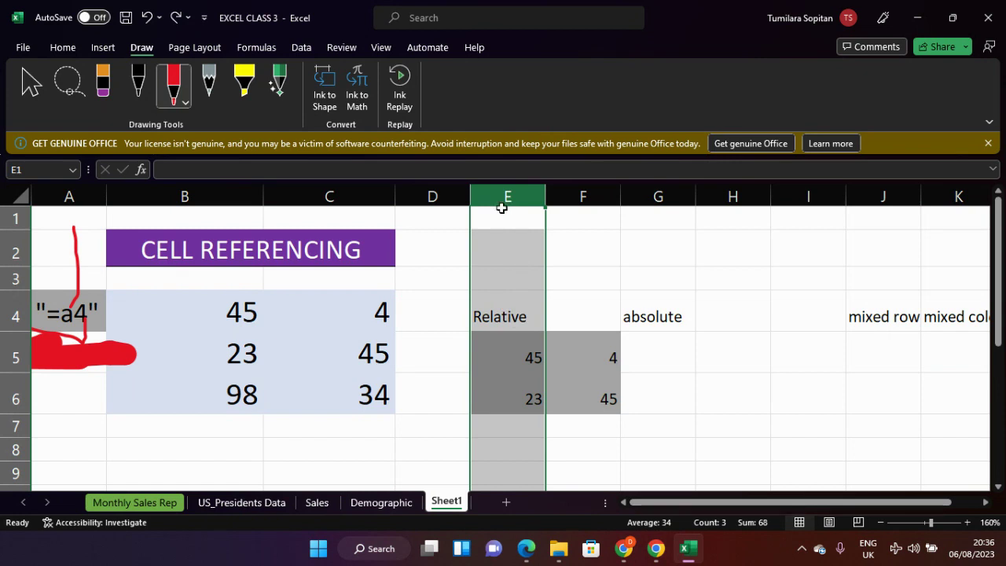
mouse_move(499, 206)
mouse_down()
mouse_move(505, 291)
mouse_move(513, 224)
mouse_move(519, 243)
mouse_move(514, 305)
mouse_move(520, 287)
mouse_up()
click(604, 310)
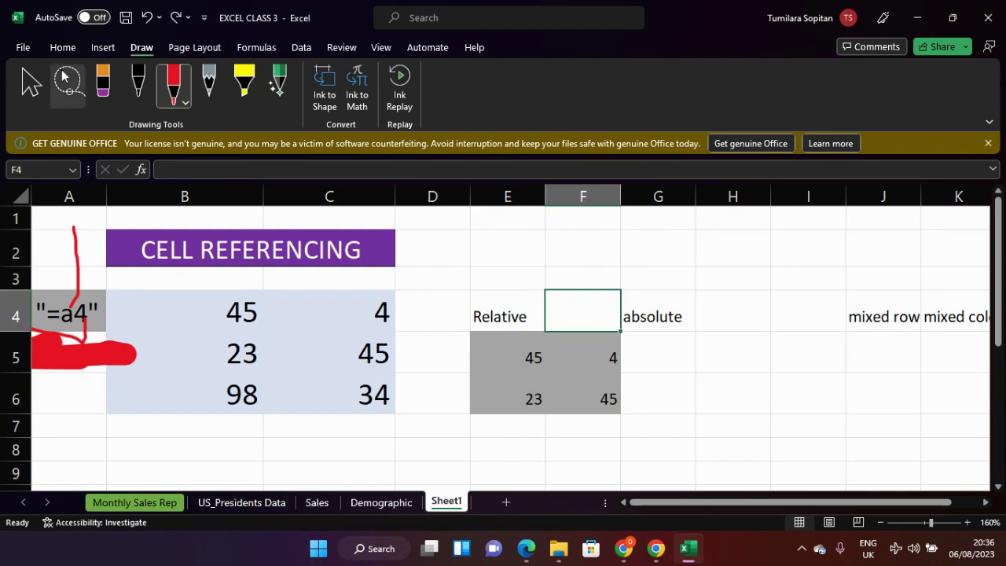
Step: Stop inking and start a formula with = in cell G5 under the absolute heading
click(62, 48)
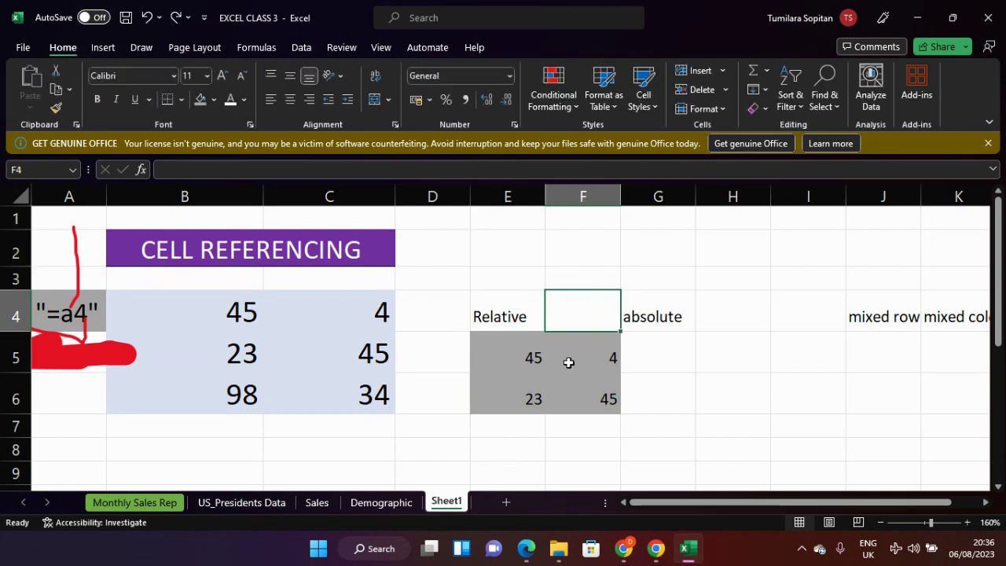
click(670, 348)
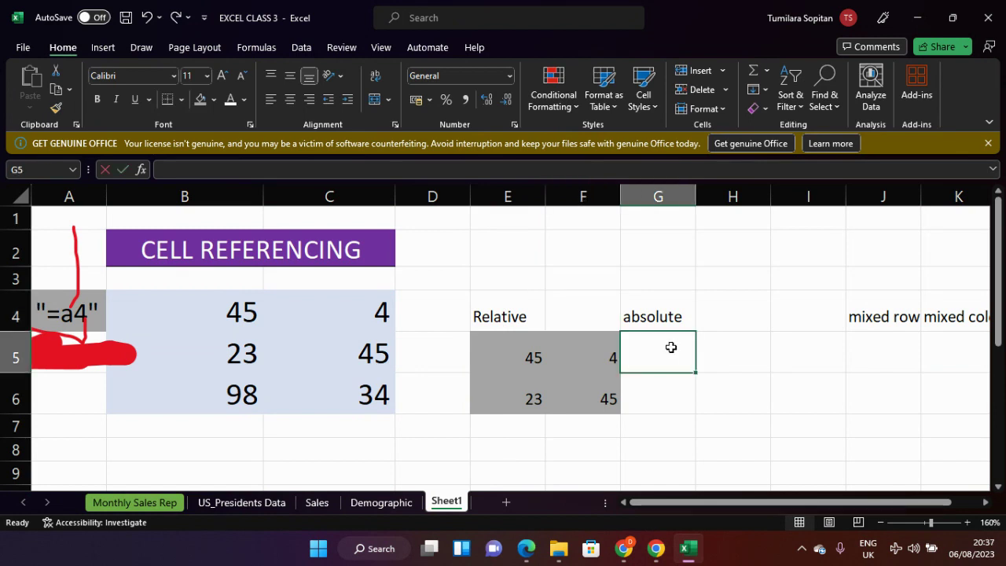
text(=)
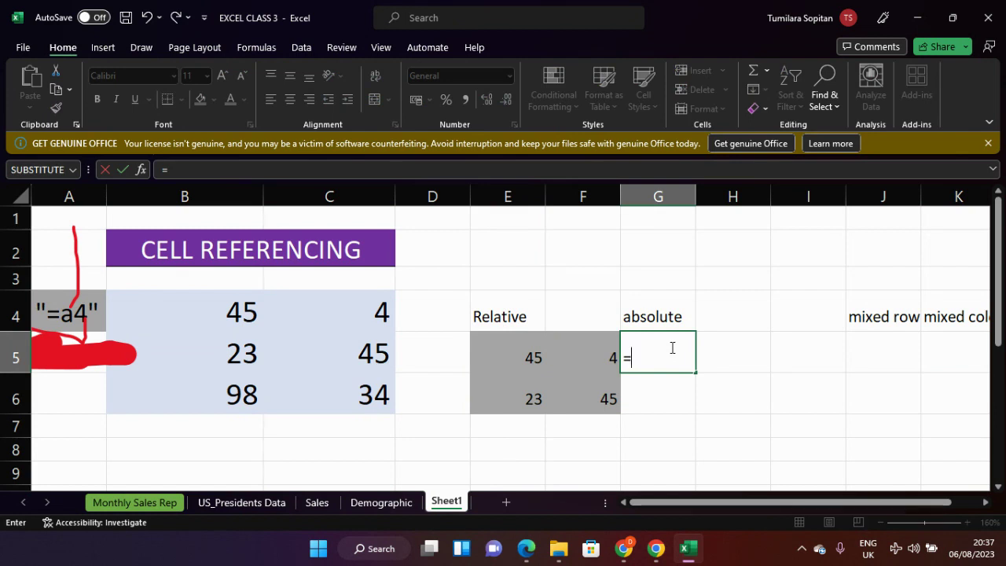
Step: Switch to the Worksheet Cell References PDF in Edge and read the section on absolute cell references
click(525, 552)
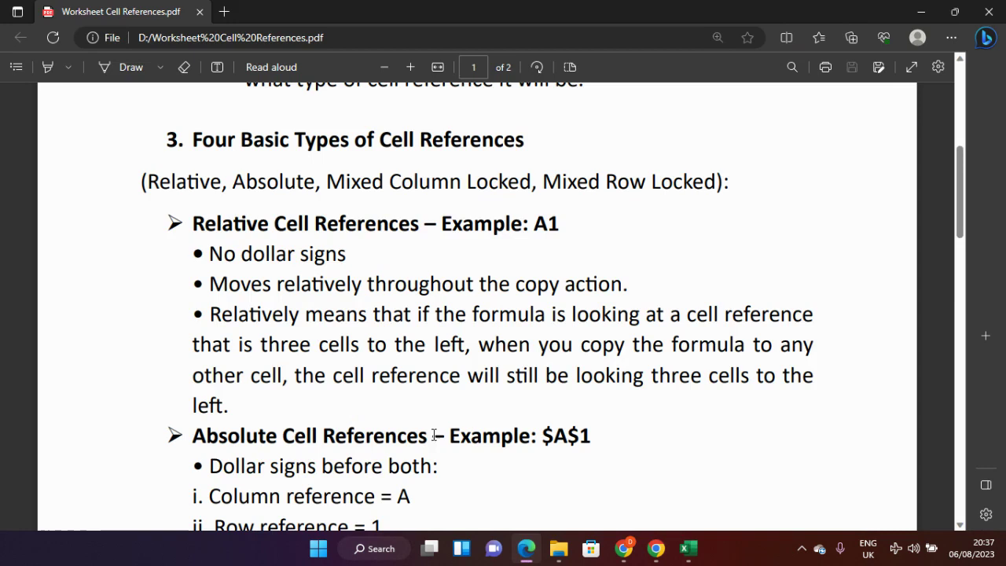
scroll(535, 495, down, 1)
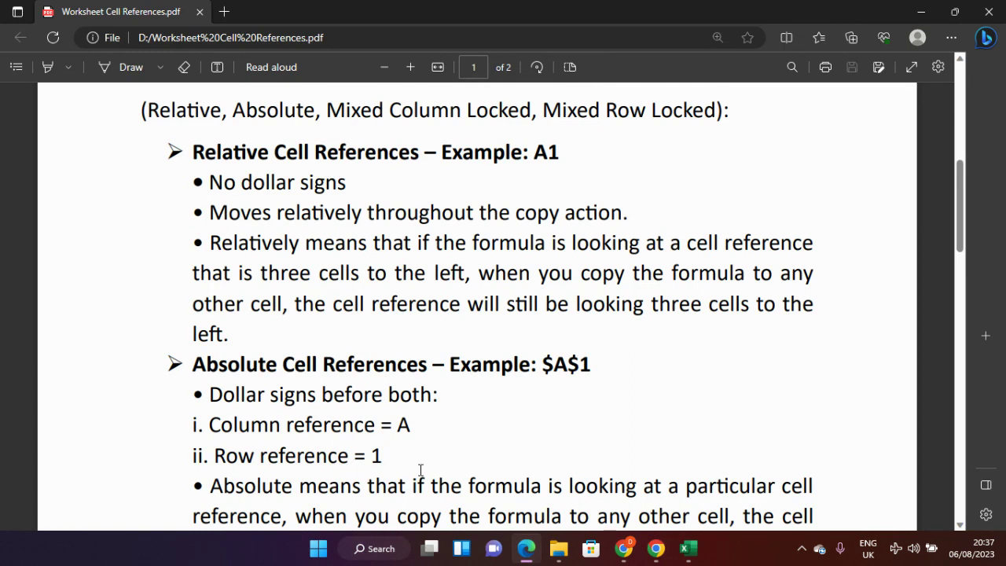
scroll(420, 475, down, 1)
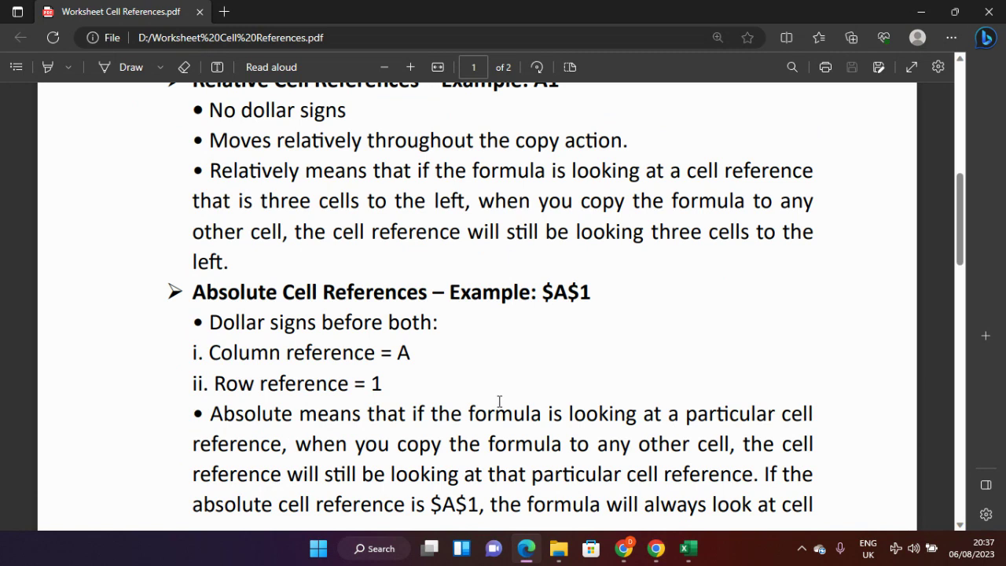
scroll(500, 402, down, 1)
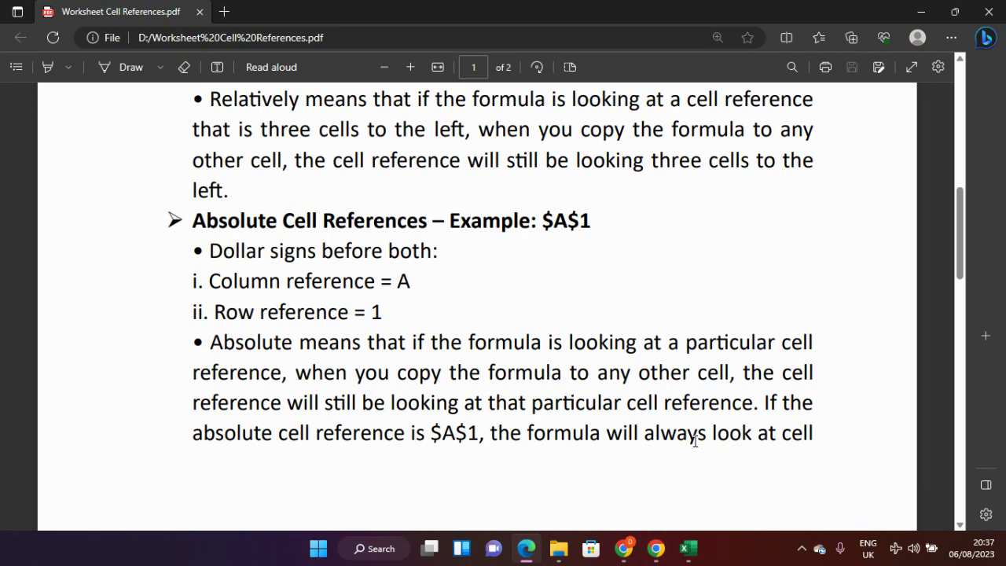
scroll(698, 443, down, 3)
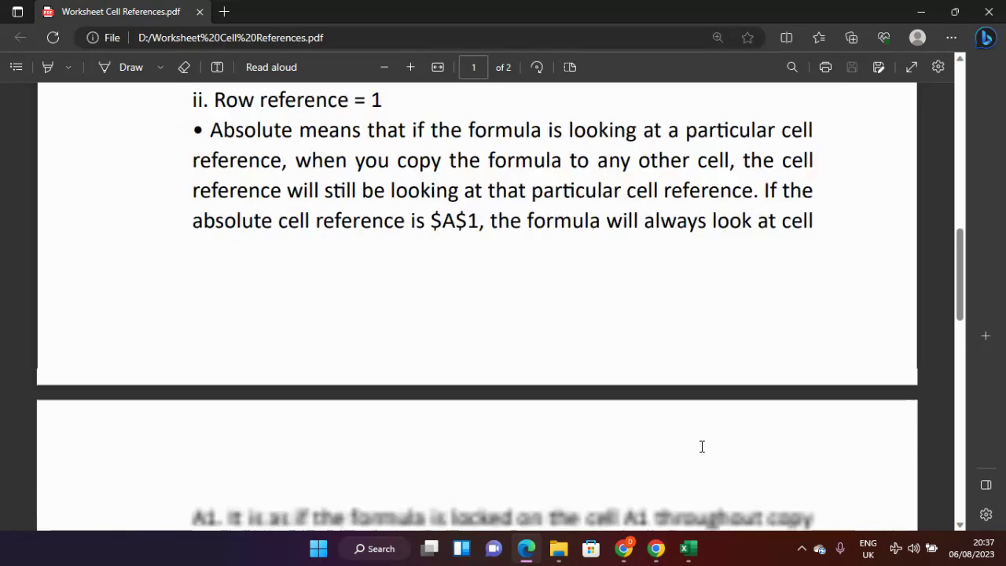
scroll(702, 447, down, 1)
scroll(702, 447, down, 1)
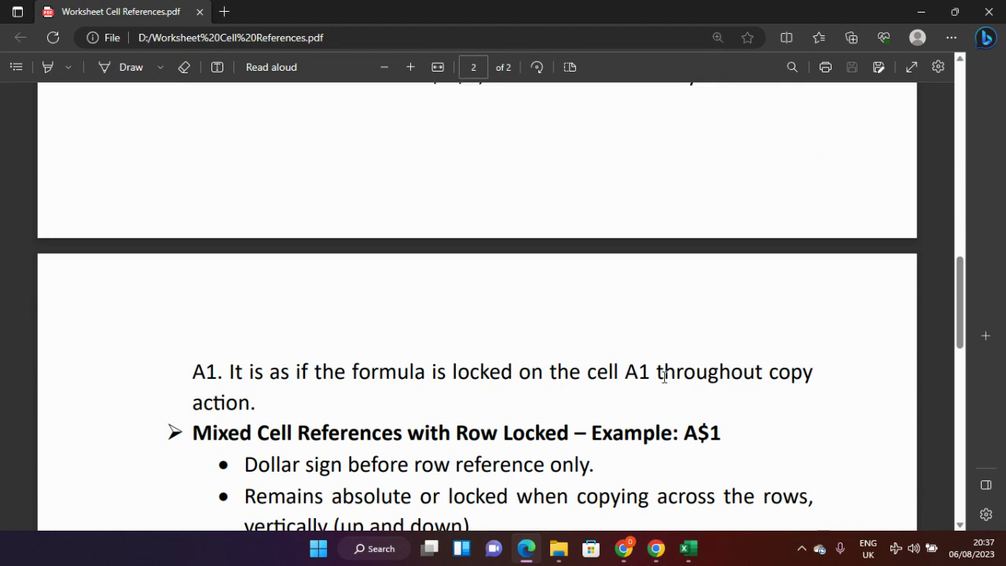
Step: Return to Excel and complete the formula in G5 as the absolute reference =$B$4
click(688, 548)
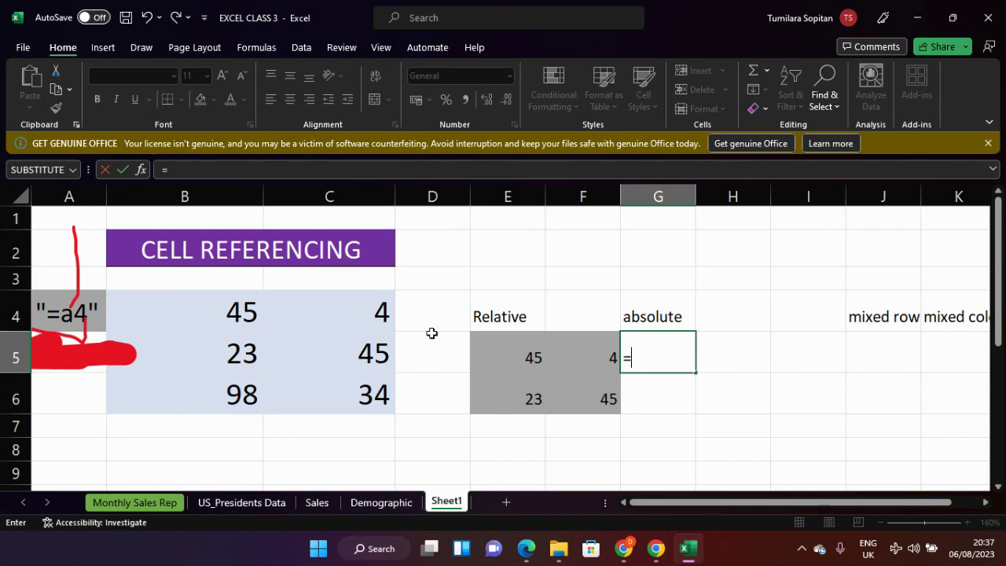
click(225, 313)
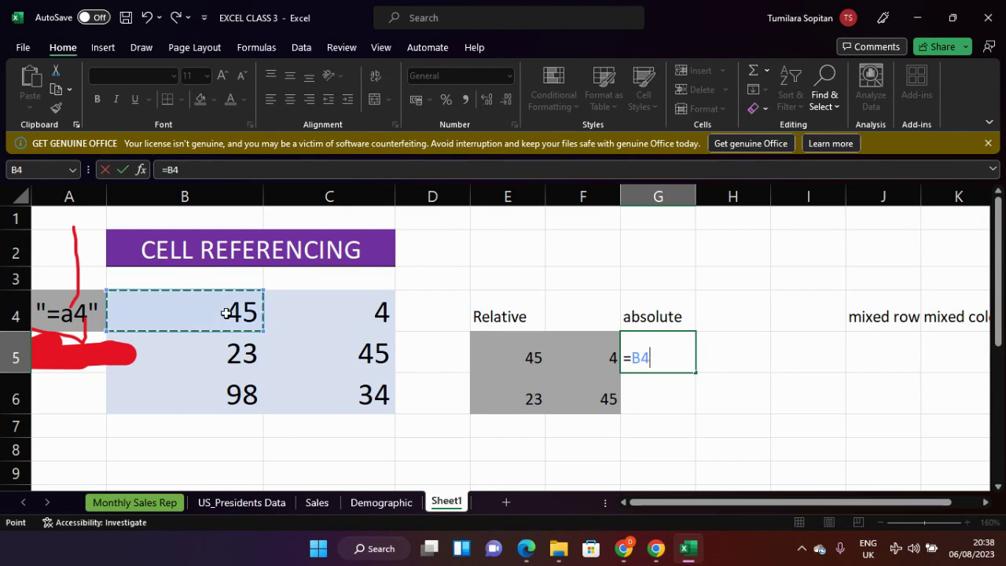
key(F4)
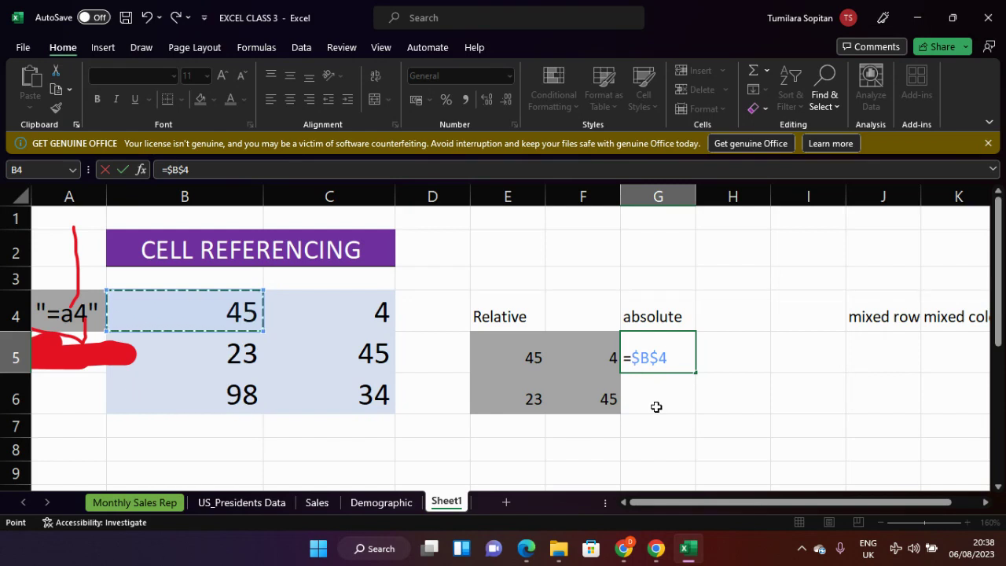
key(Return)
Step: Copy the G5 formula across to column H and down to row 6, and fill G5:H6 with light grey
click(672, 350)
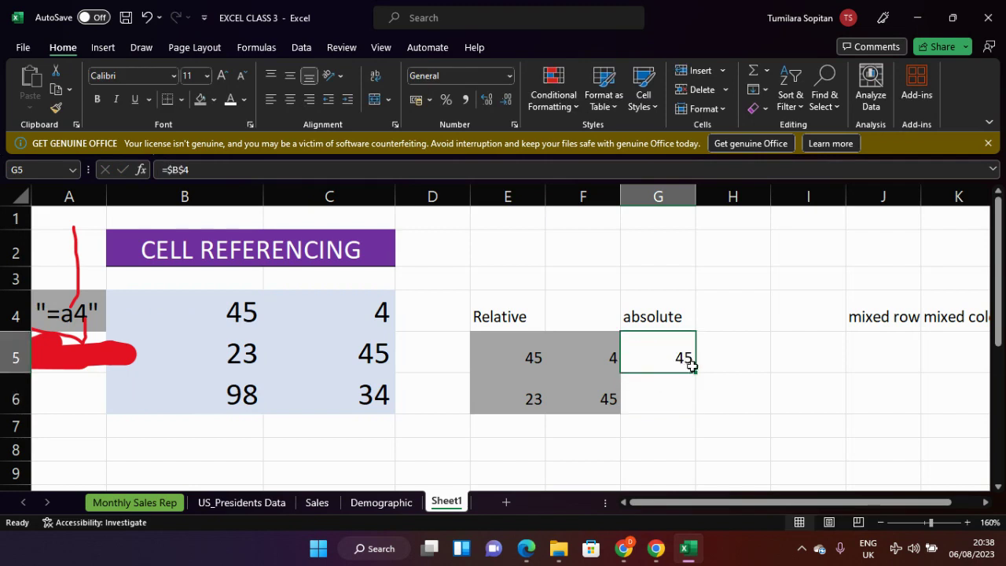
drag(696, 375, 776, 421)
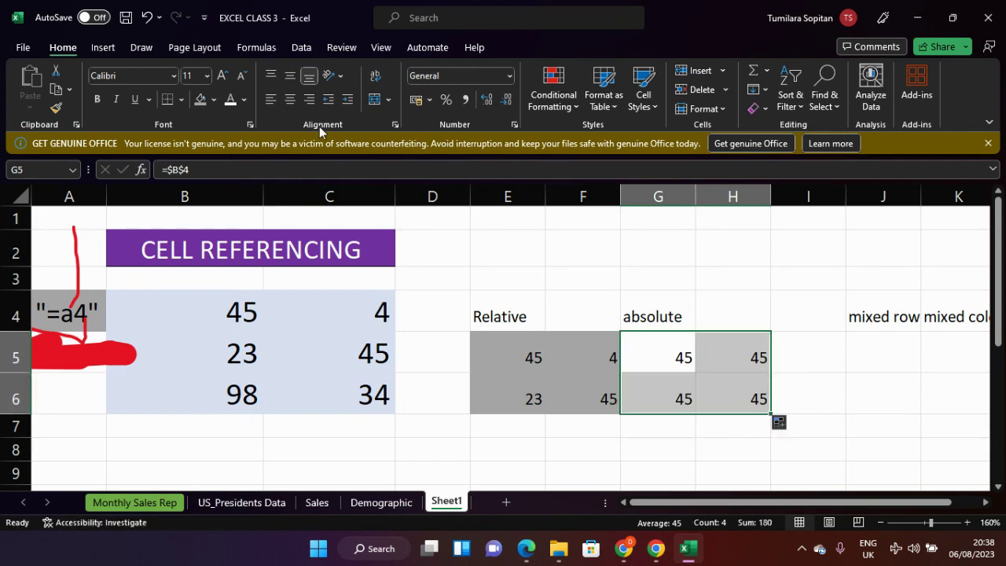
click(213, 99)
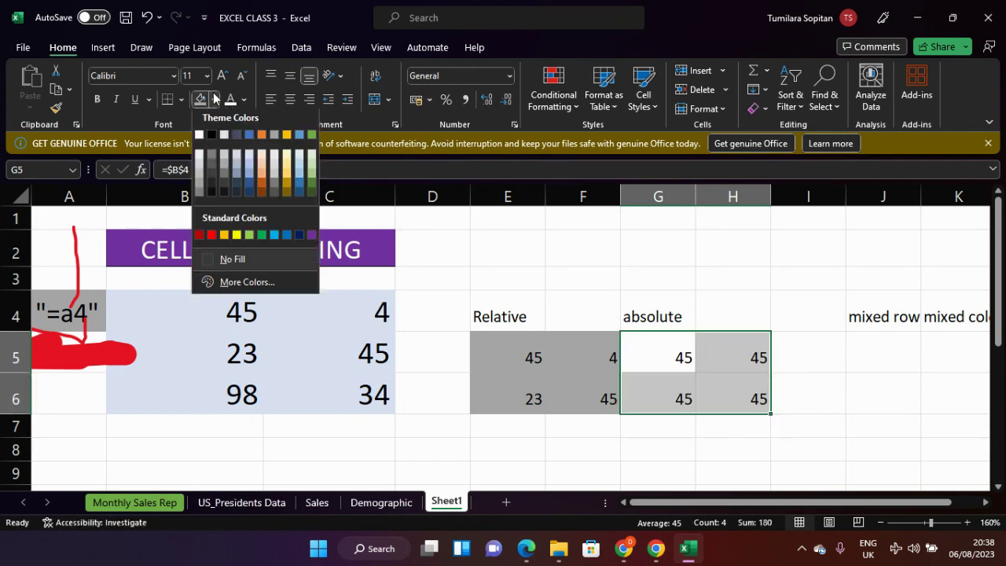
click(224, 162)
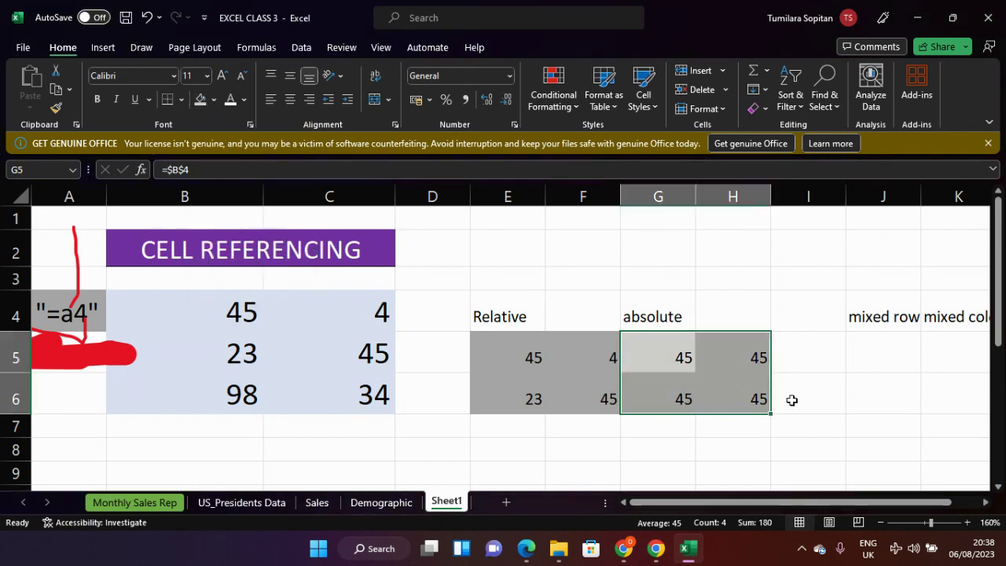
click(832, 370)
Step: Compare the absolute formula in G5 with the relative one in F5, and bring the mixed reference headings into view
click(645, 348)
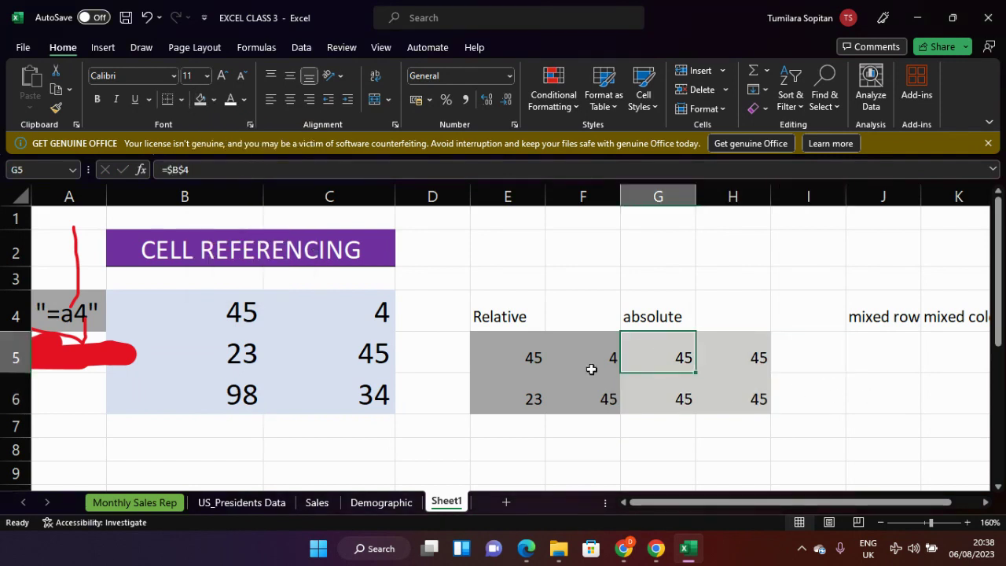
click(595, 350)
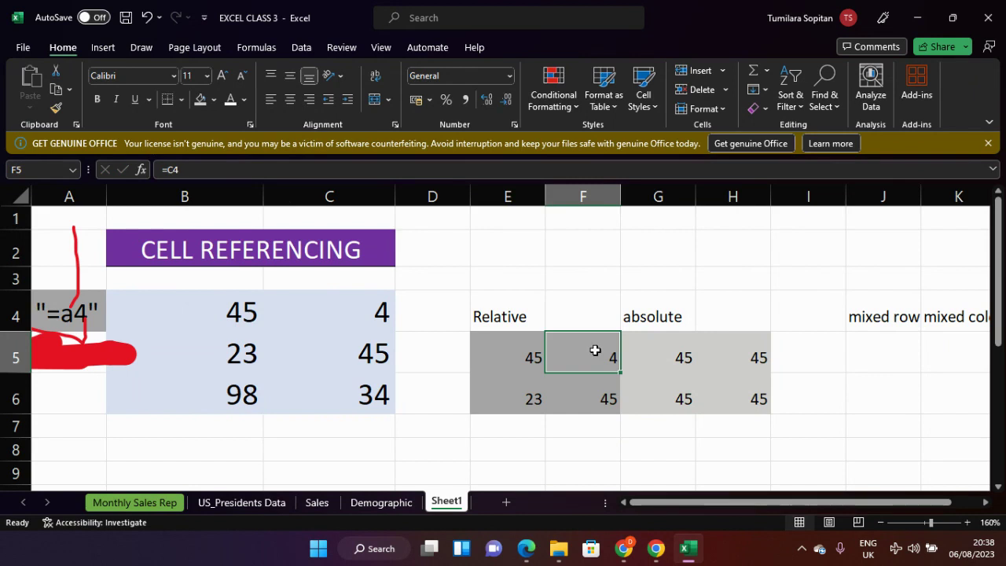
click(663, 356)
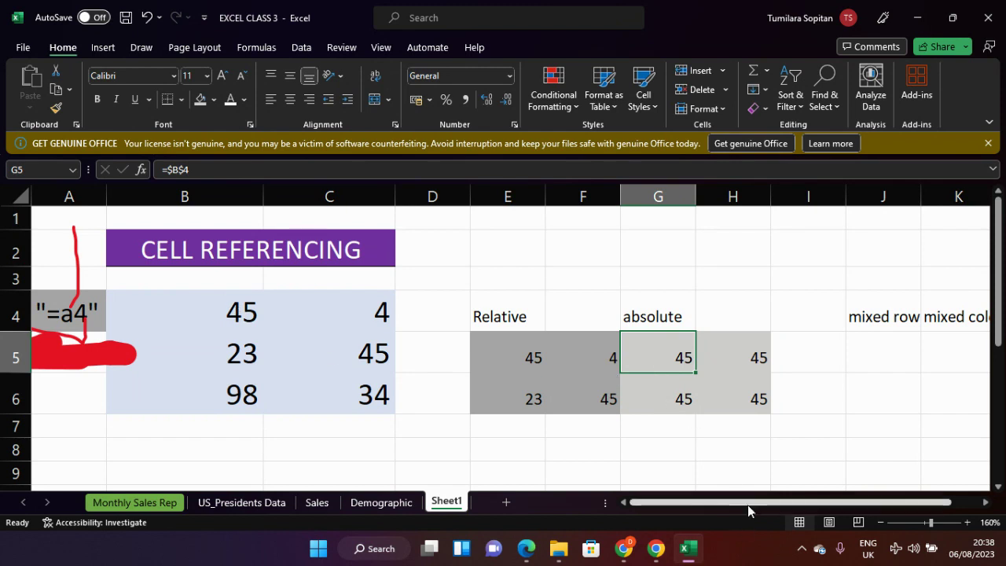
drag(748, 504, 824, 499)
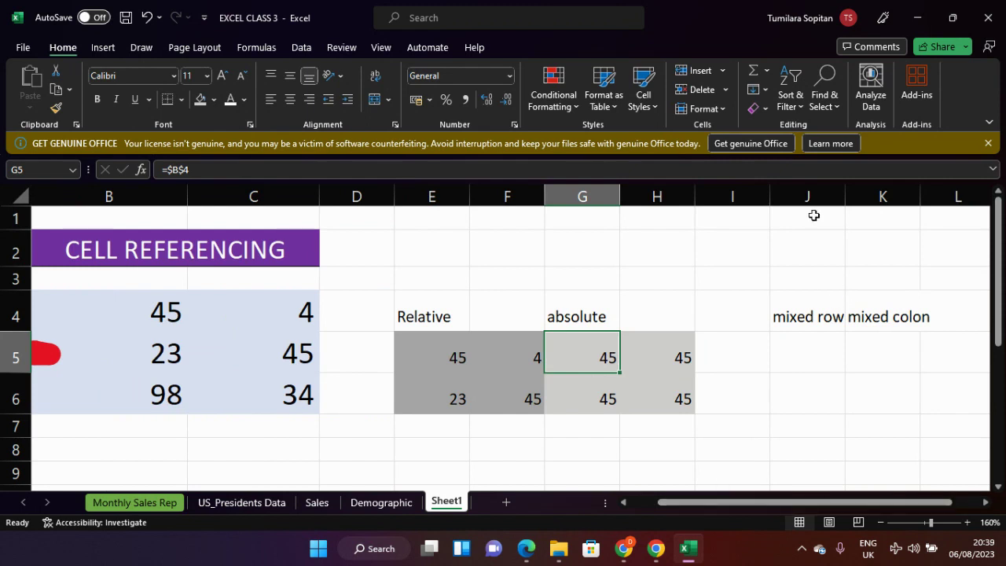
Step: Insert an empty column at K, between the mixed row and mixed colon headings
click(858, 193)
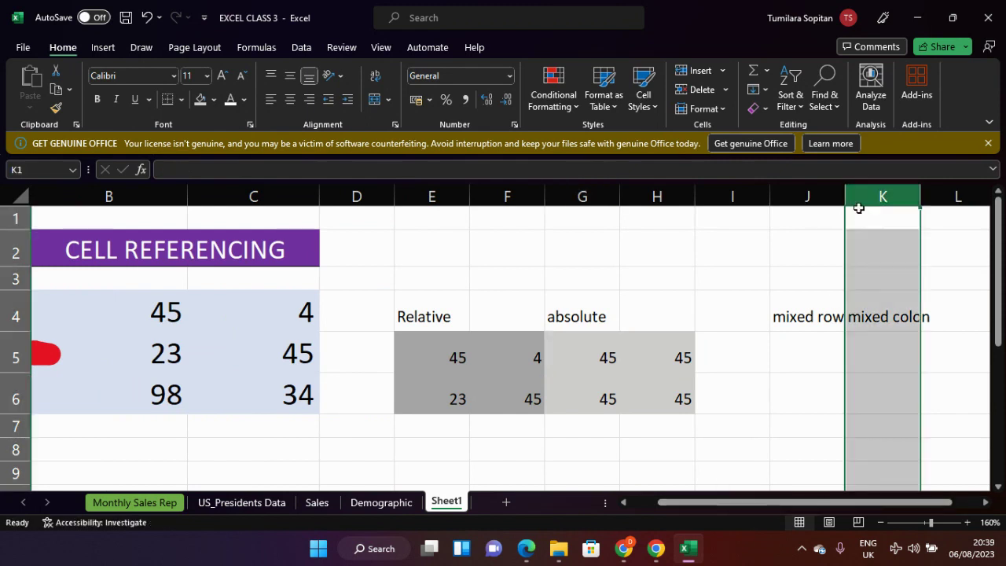
right_click(859, 204)
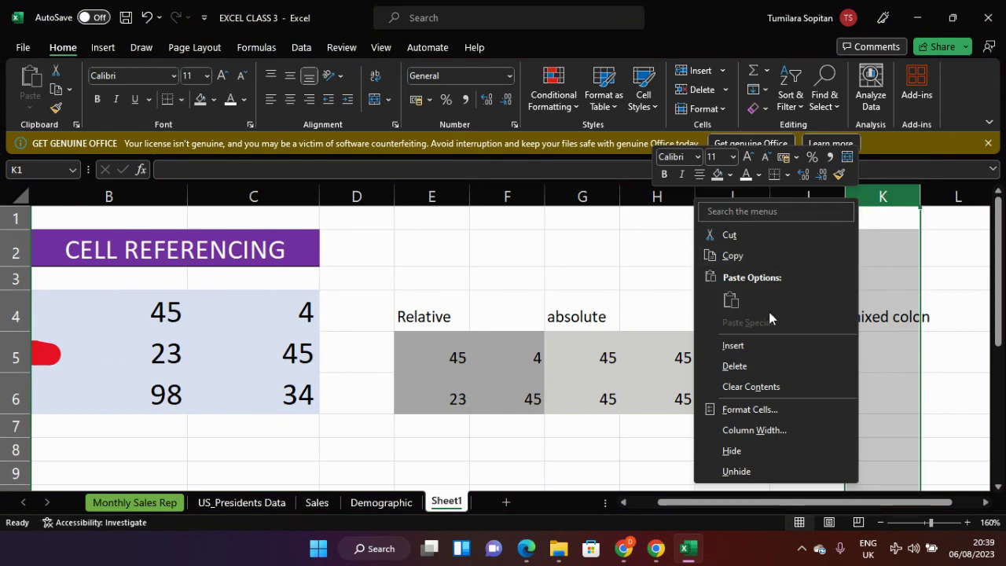
click(759, 343)
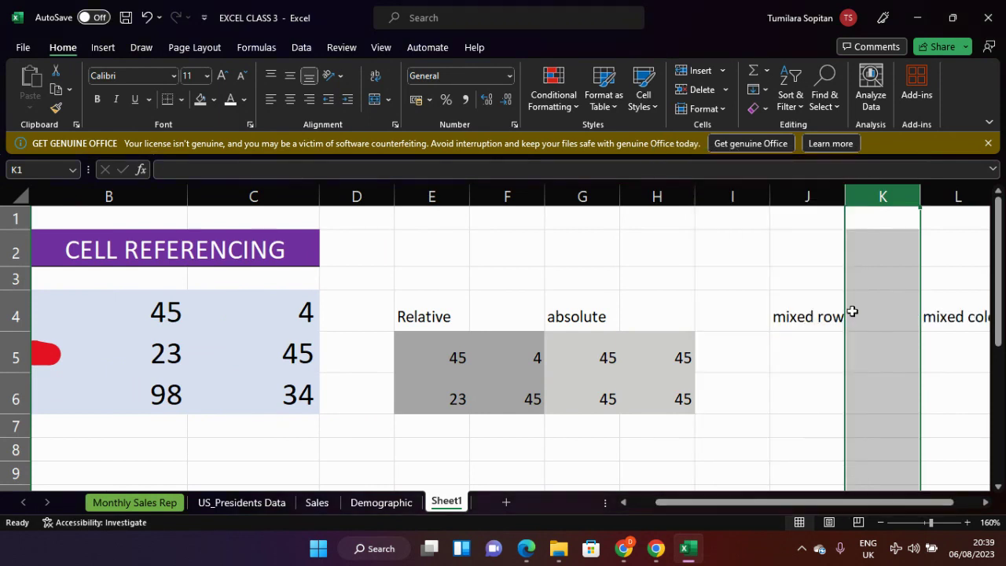
Step: Select J5 under mixed row, and read the section on row-locked mixed references in the Worksheet Cell References PDF in Edge
click(819, 348)
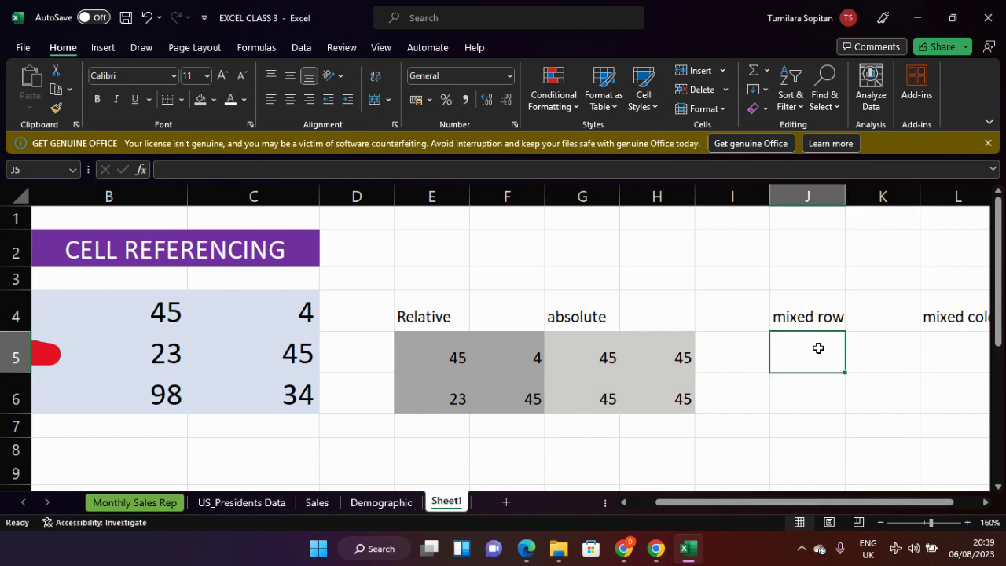
click(527, 548)
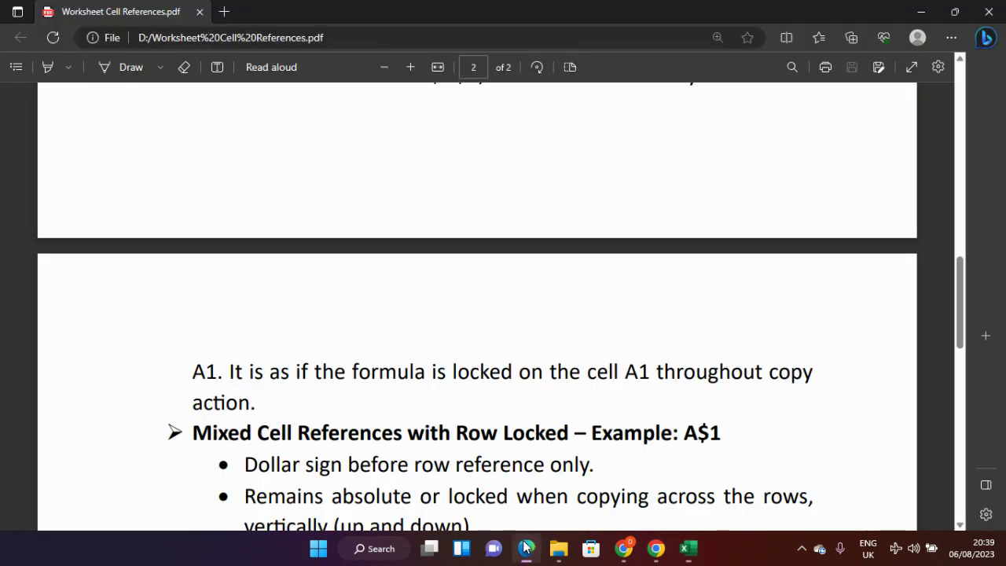
scroll(526, 337, down, 2)
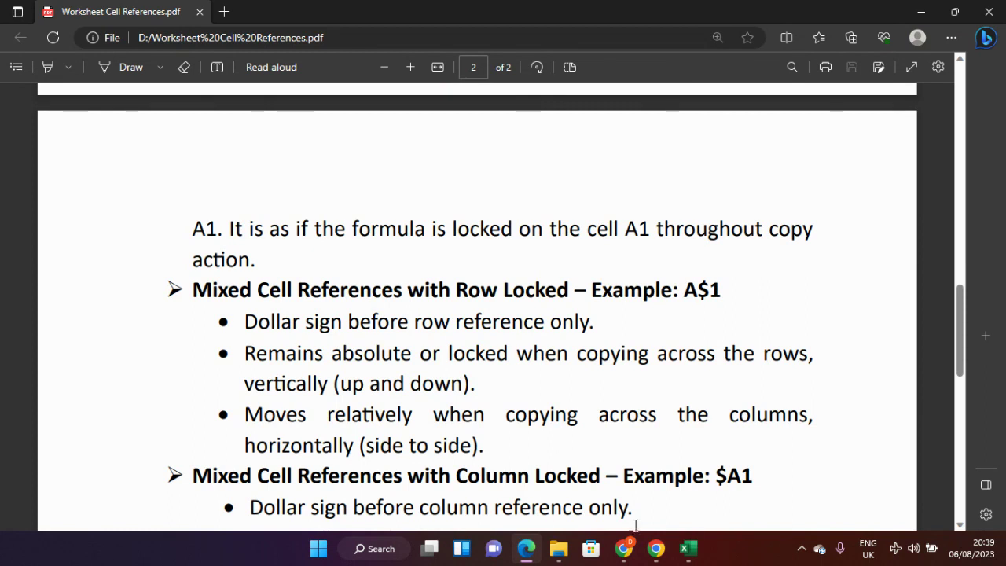
Step: Return to Excel and enter the row-locked mixed reference =E$5 in J5
click(692, 553)
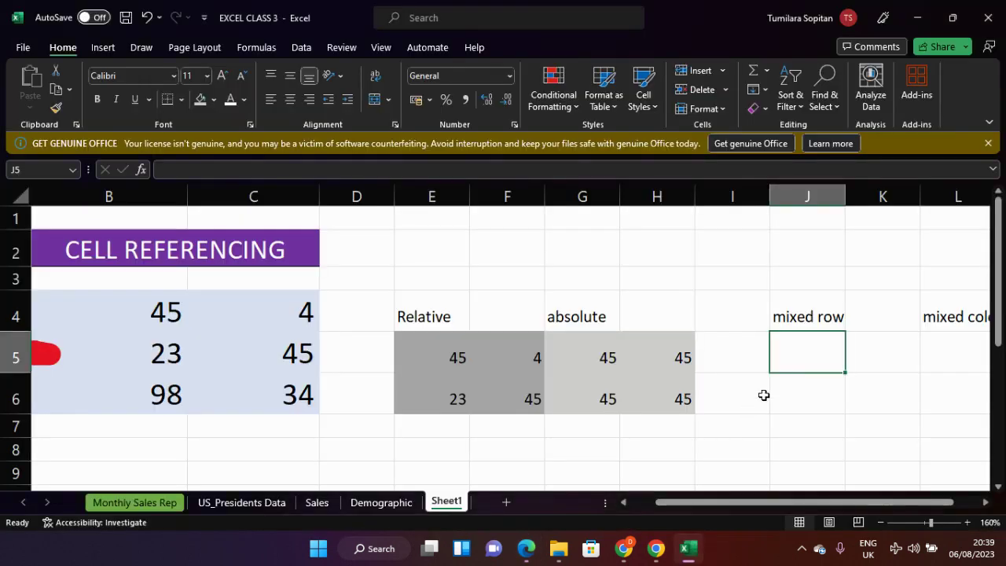
text(=a)
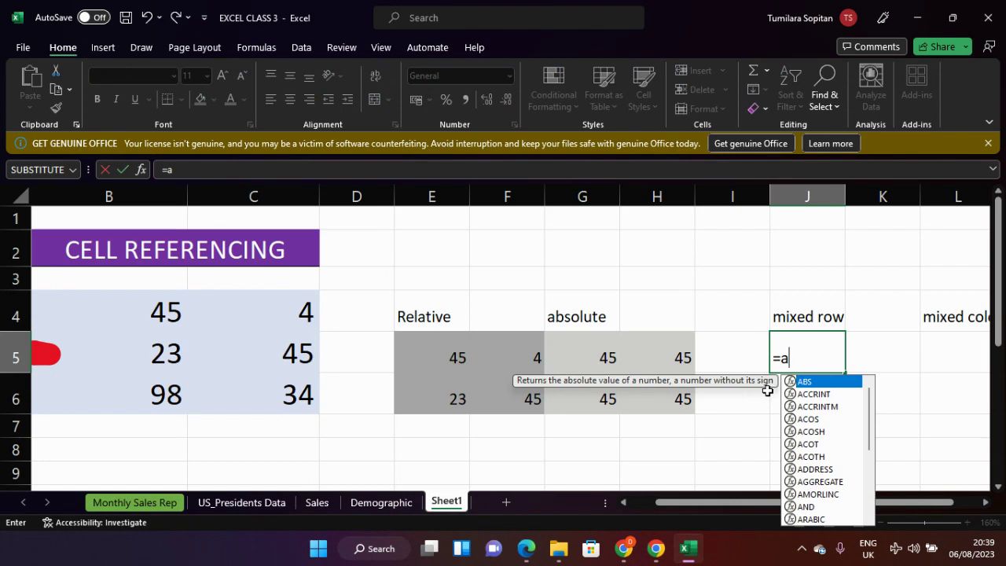
key(BackSpace)
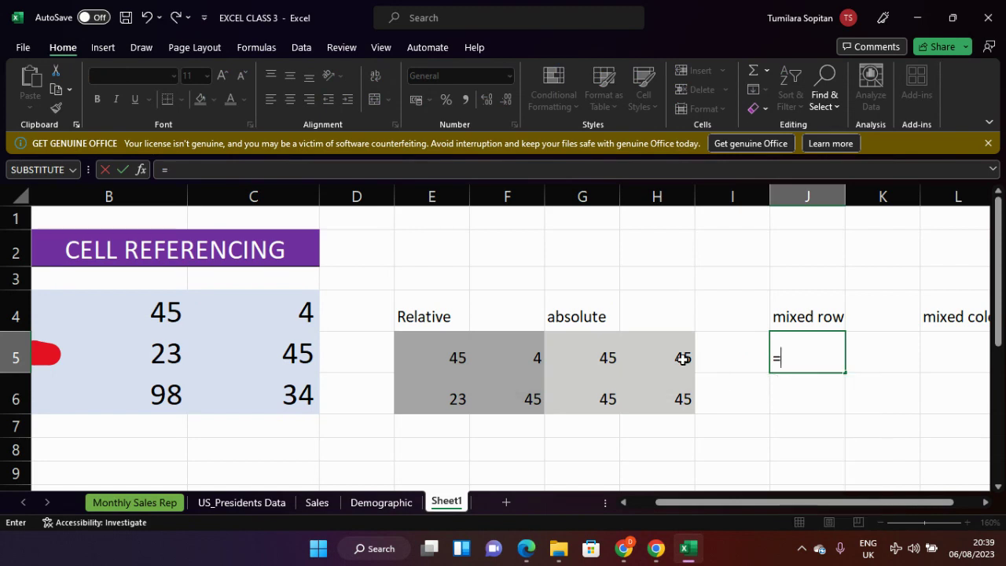
click(469, 356)
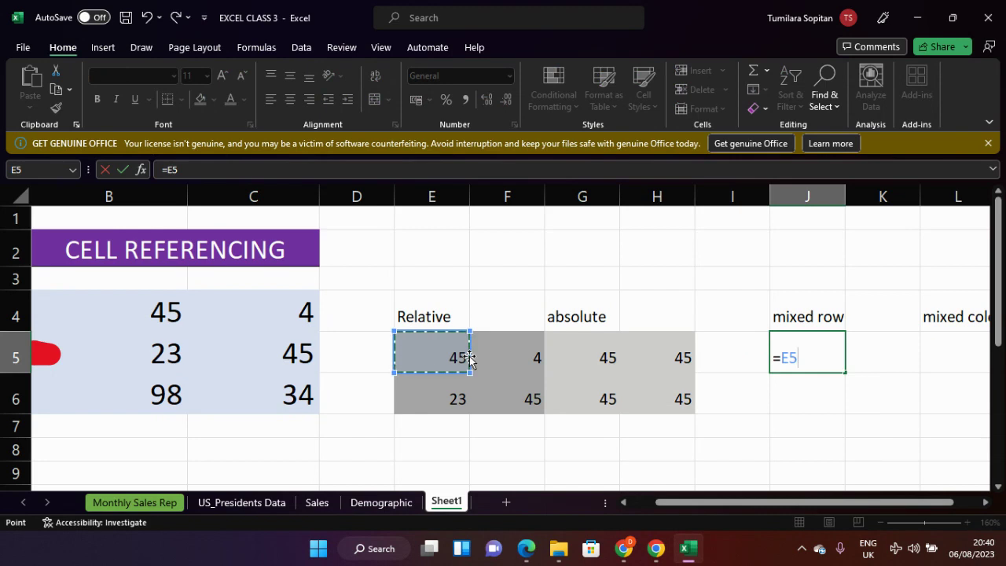
key(F2)
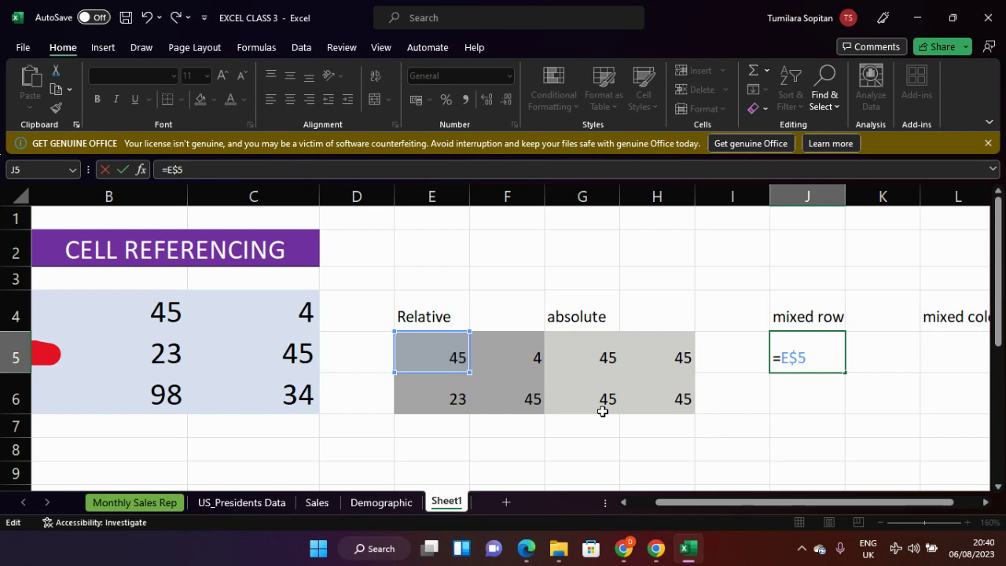
key(Return)
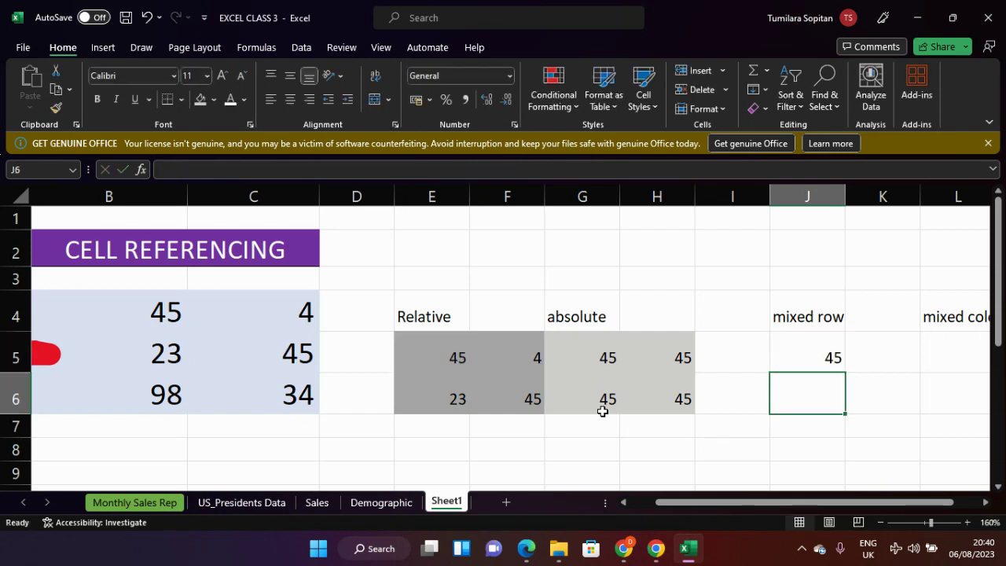
Step: Copy the J5 formula down through row 9 and review the copied cells
click(812, 358)
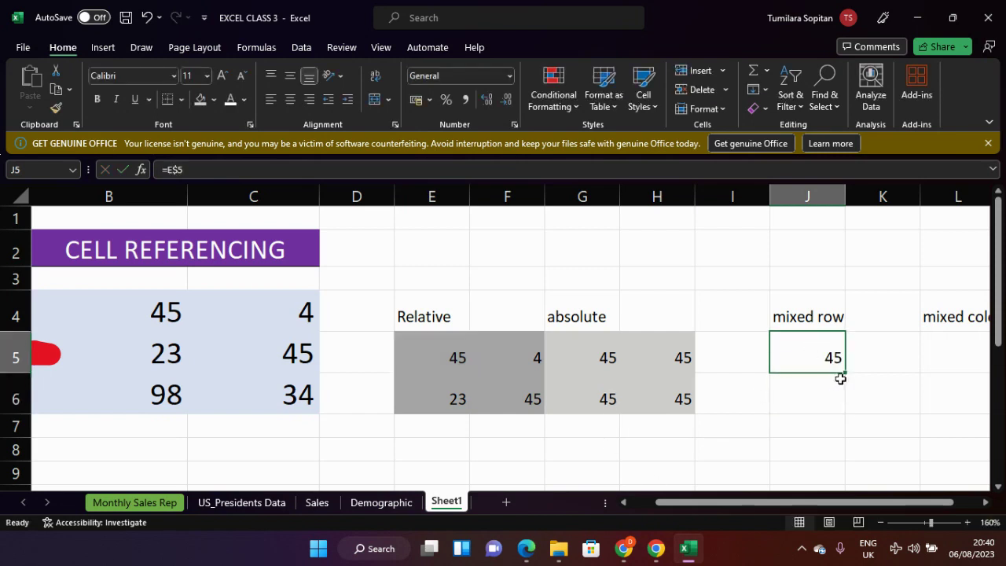
drag(845, 376, 839, 480)
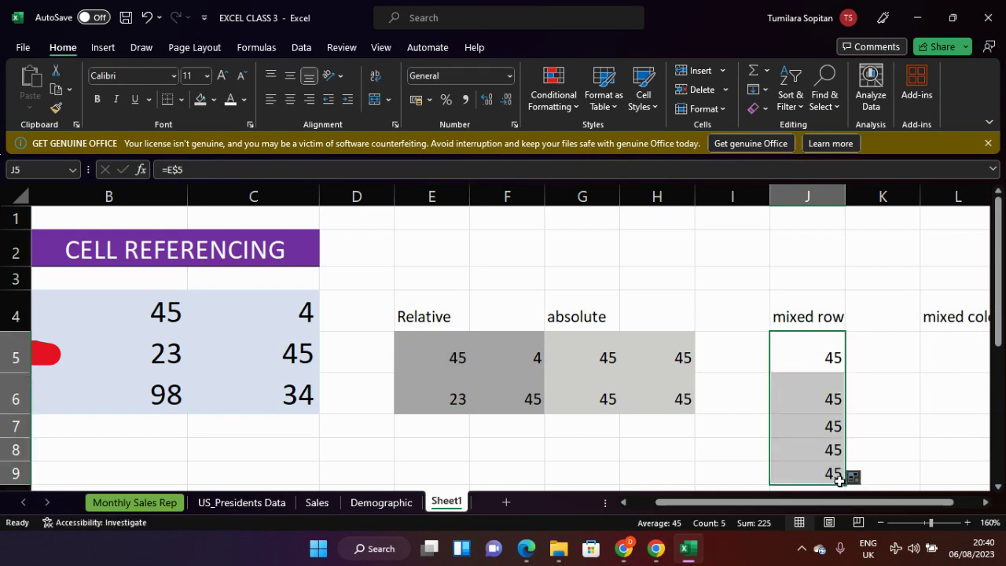
scroll(791, 364, down, 1)
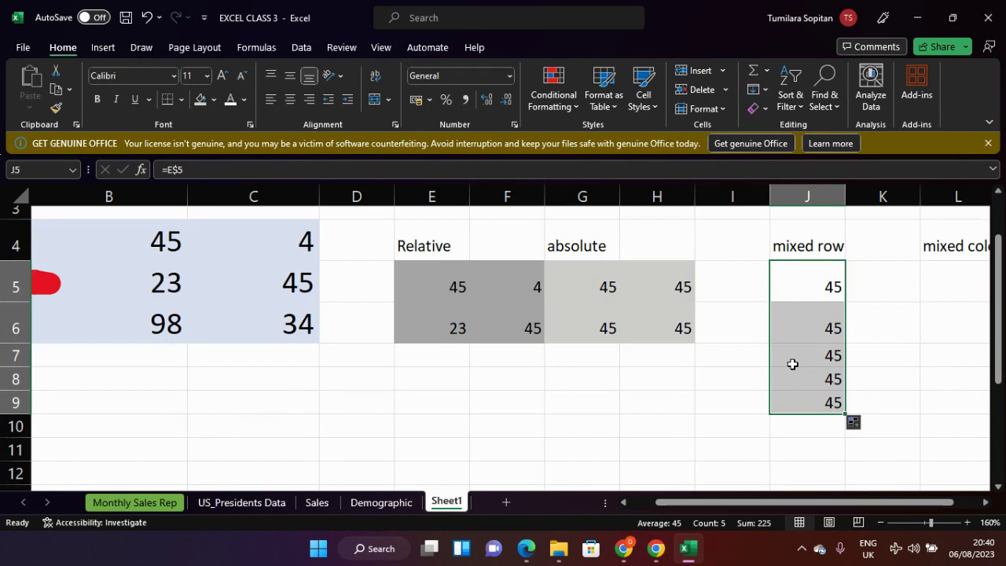
scroll(793, 364, up, 1)
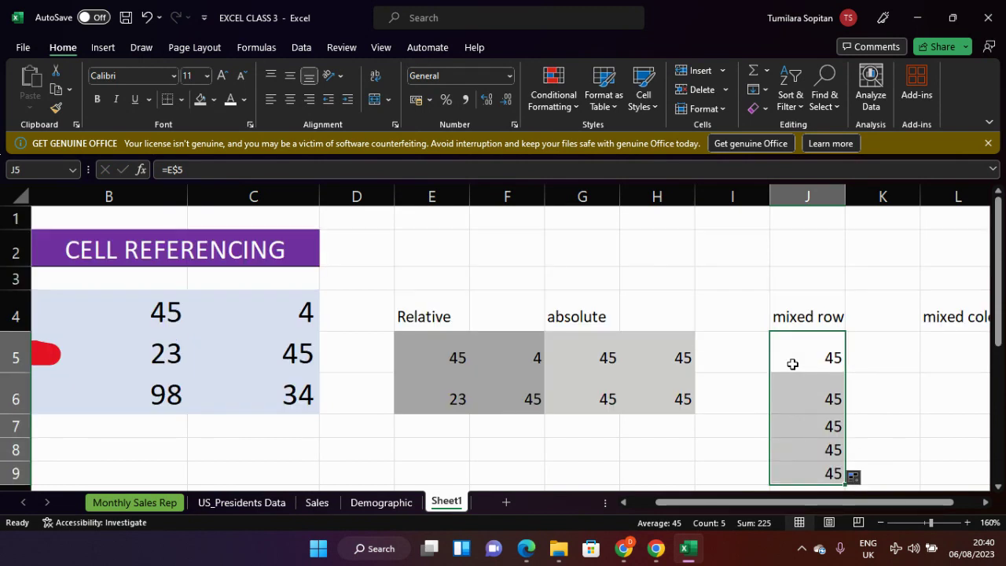
Step: Copy the mixed row formula across to column K and down to row 9, and fill J5:K9 with light grey
click(792, 364)
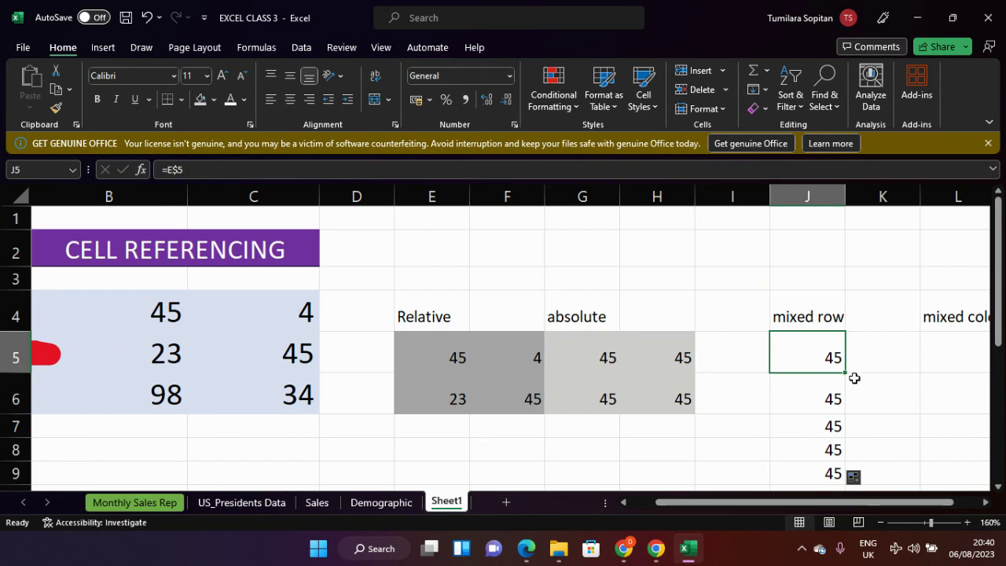
drag(847, 372, 908, 362)
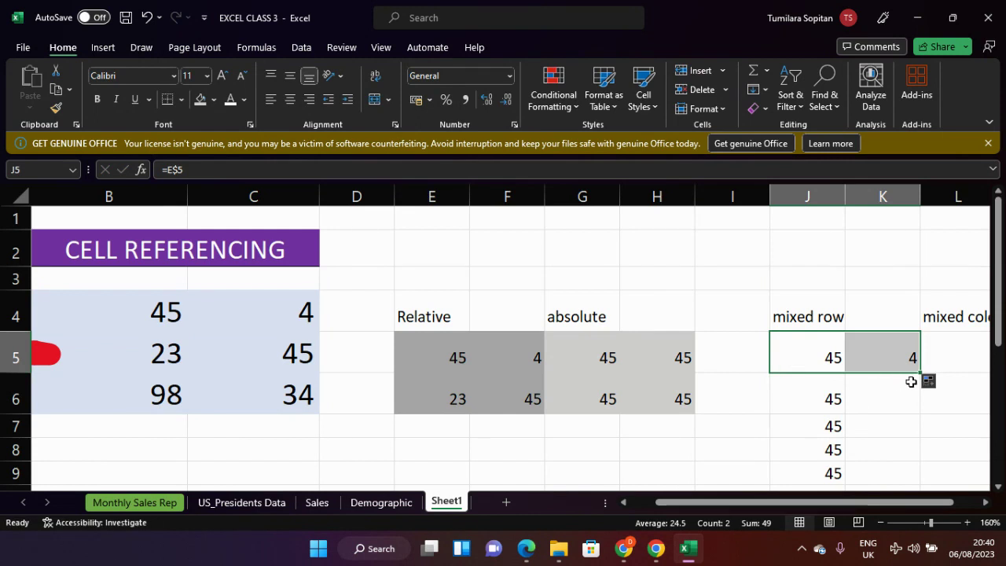
drag(921, 373, 905, 475)
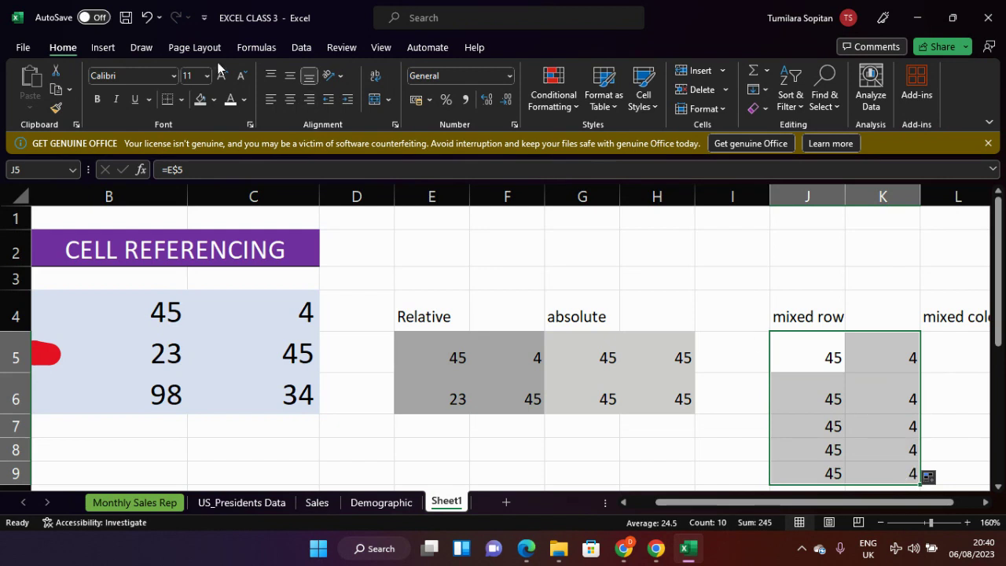
click(201, 101)
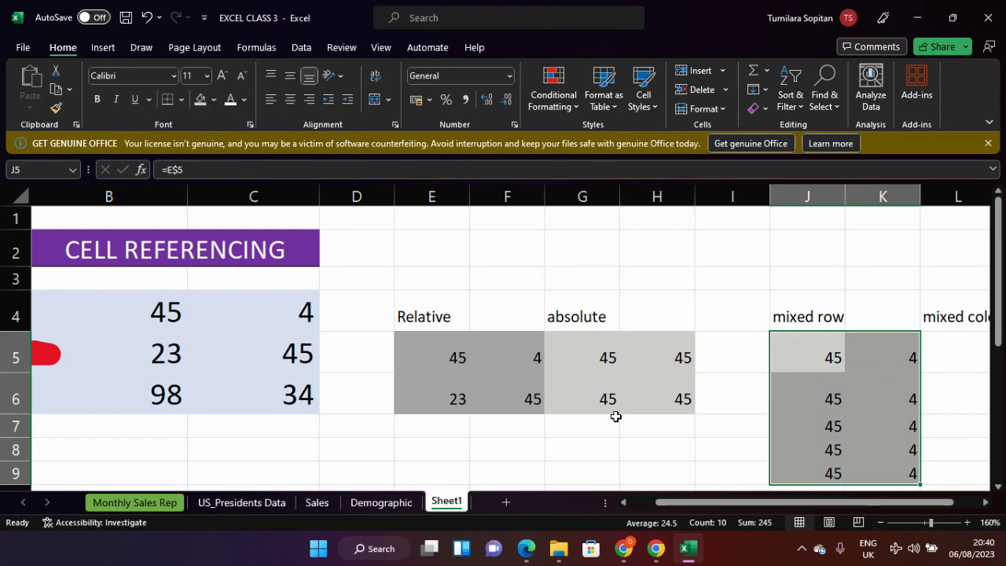
Step: Enter the formula =B4 in L5 under the mixed colon heading
click(941, 384)
drag(900, 506, 927, 505)
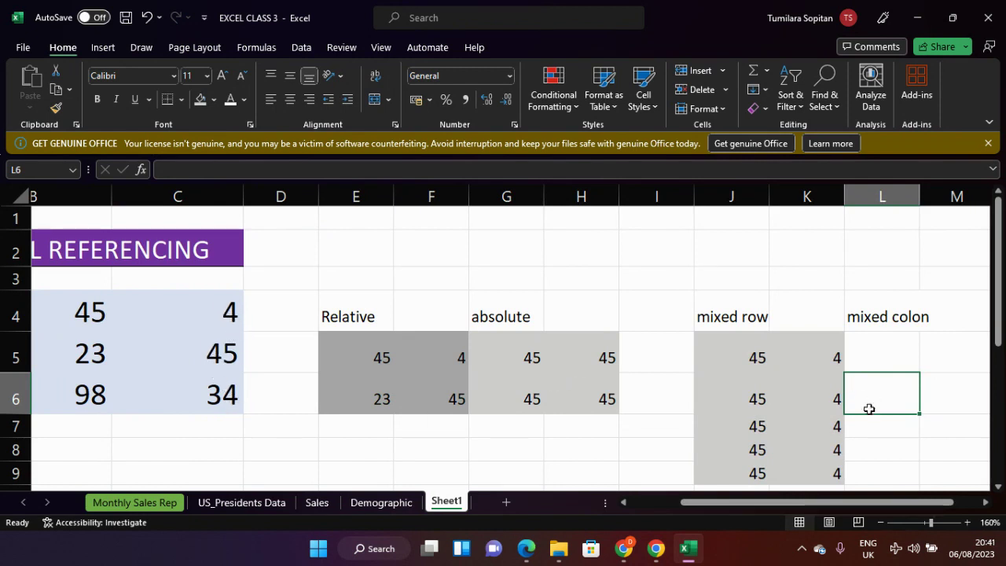
click(877, 339)
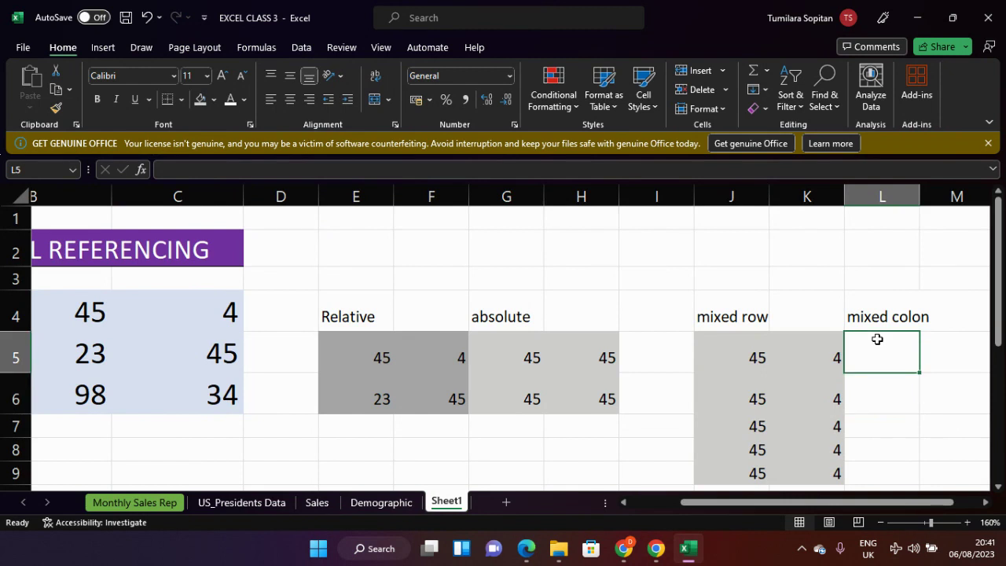
text(=$)
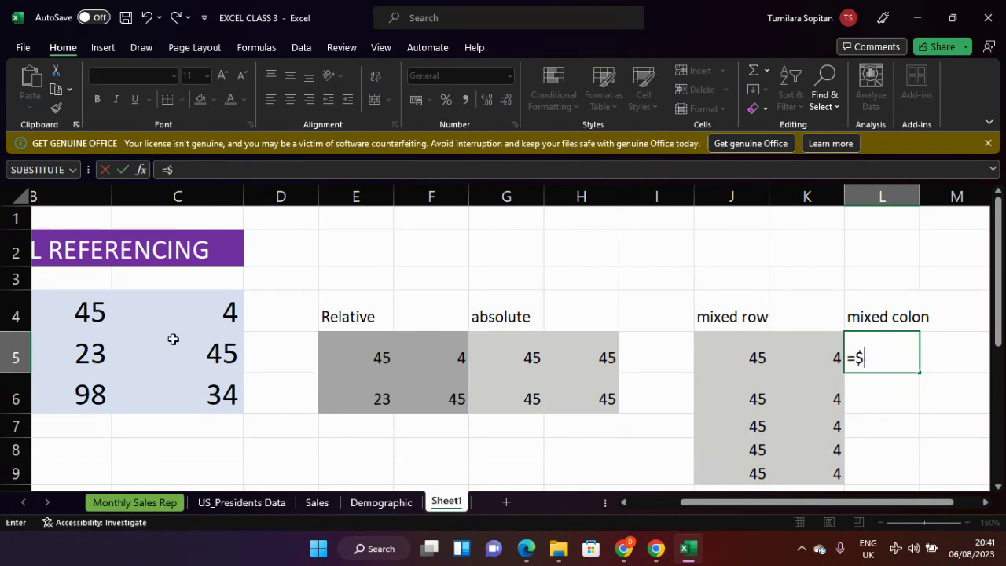
click(90, 335)
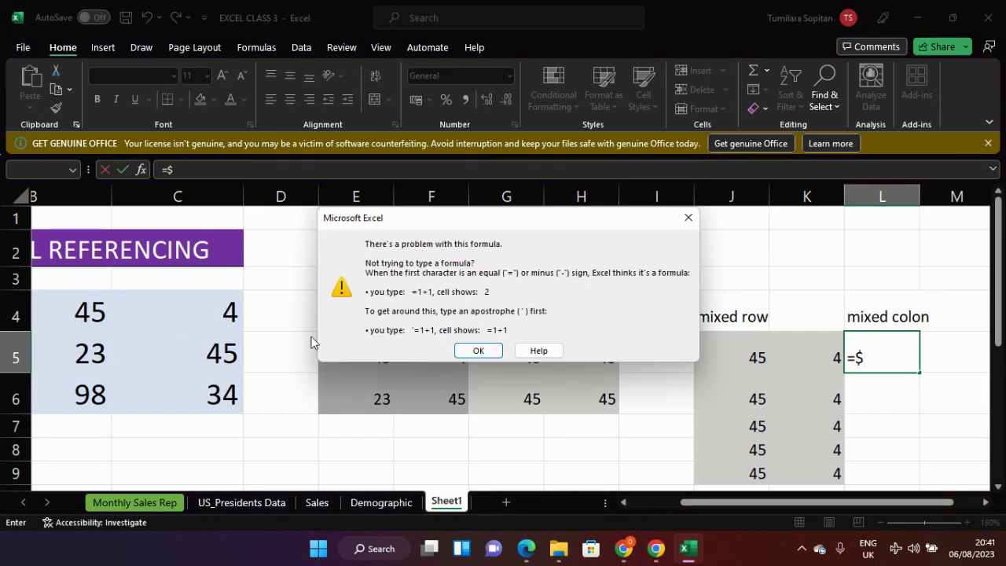
click(692, 220)
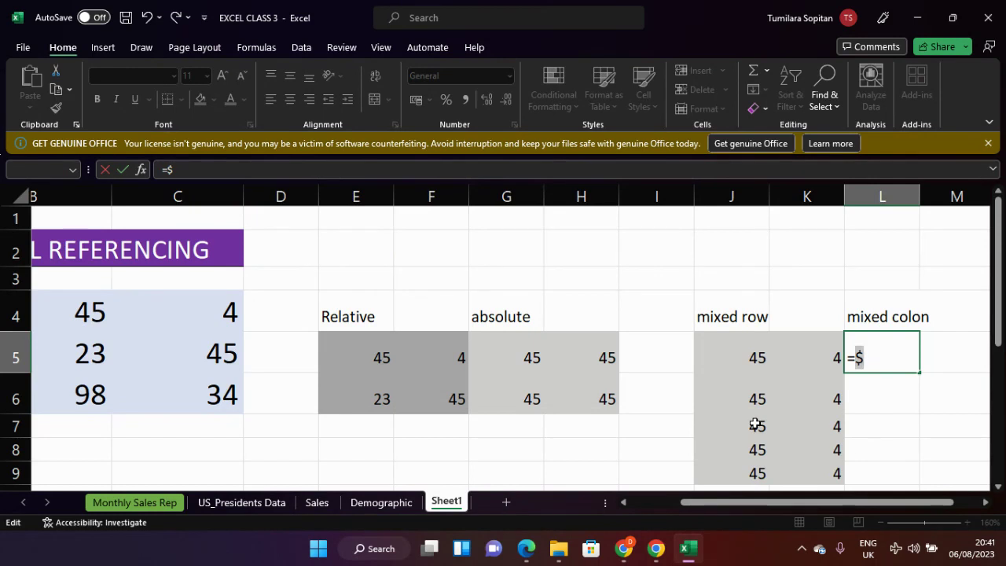
text(b4)
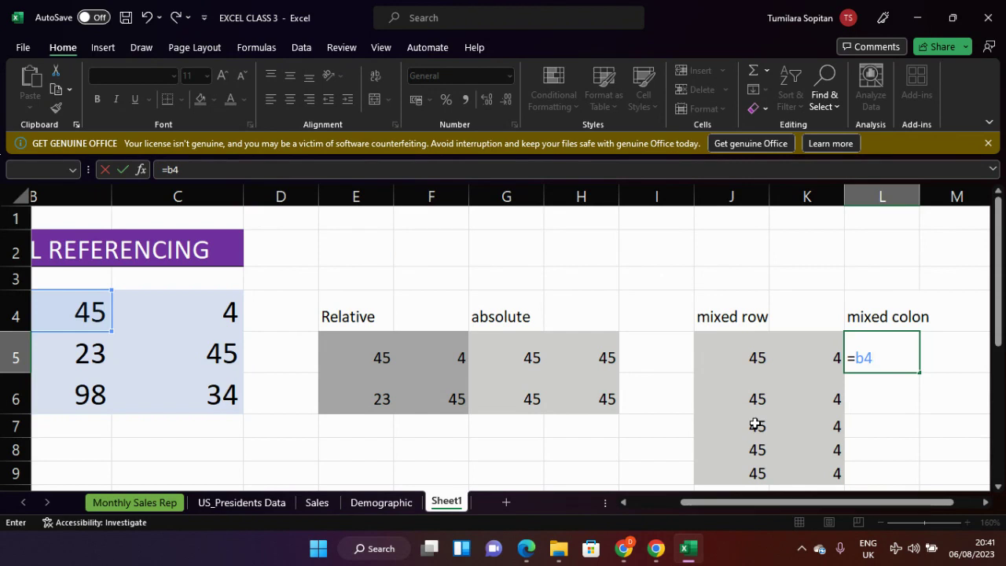
key(Left)
key(Right)
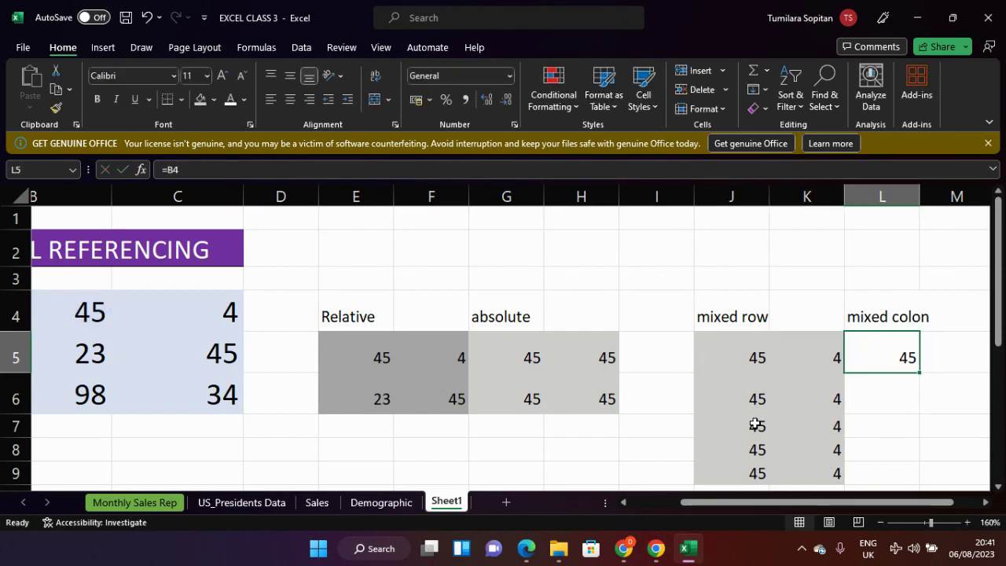
Step: Change the L5 formula to the column-locked mixed reference =$B4
key(F2)
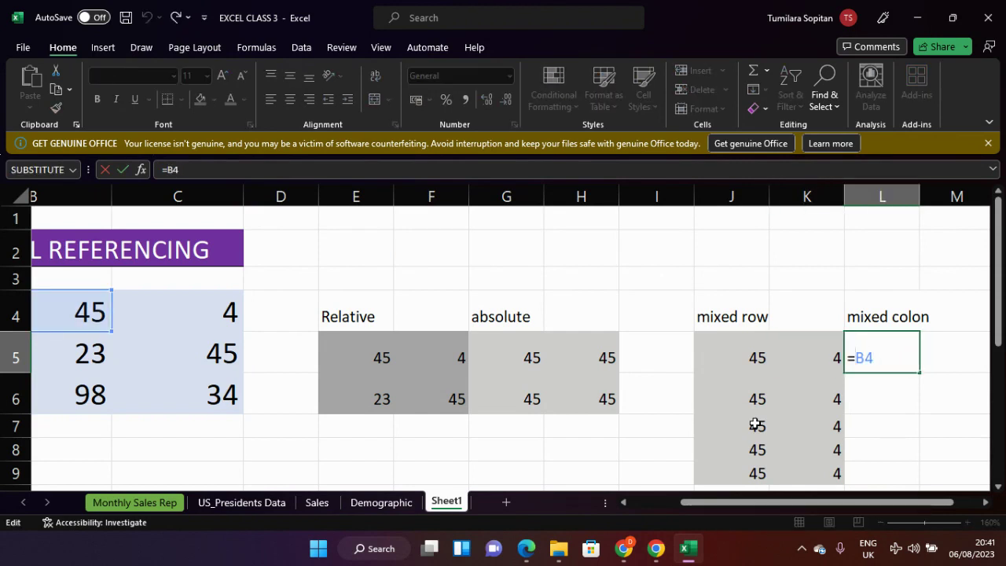
text($)
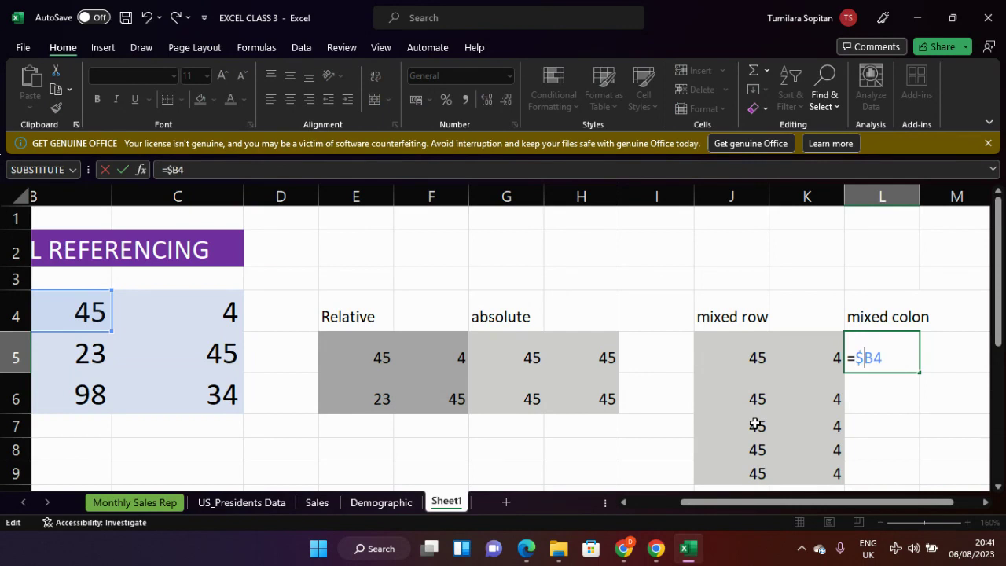
key(Right)
key(Right)
key(Return)
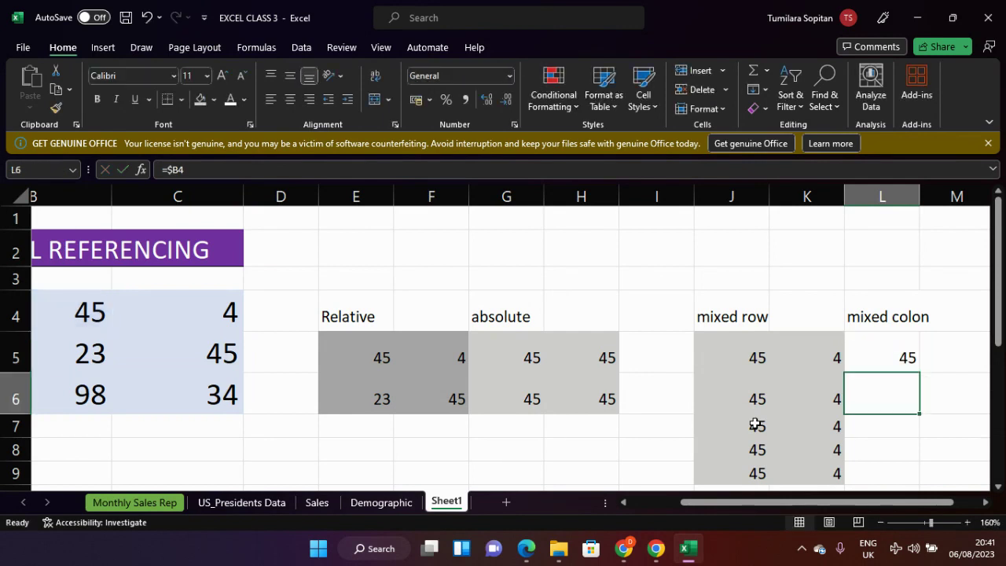
Step: Copy the column-locked formula in L5 across to column M and down to row 9
click(915, 357)
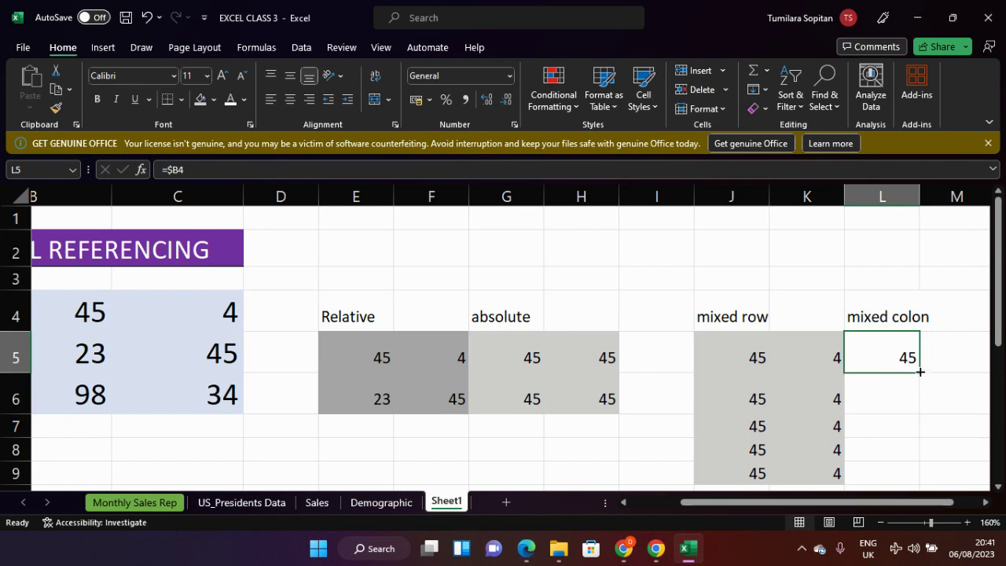
drag(923, 374, 957, 378)
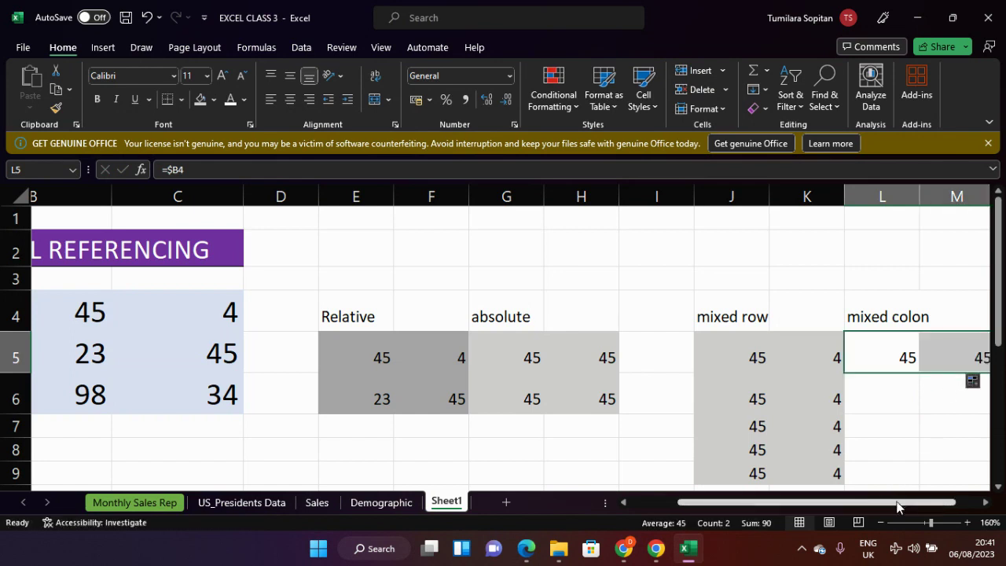
scroll(897, 488, right, 1)
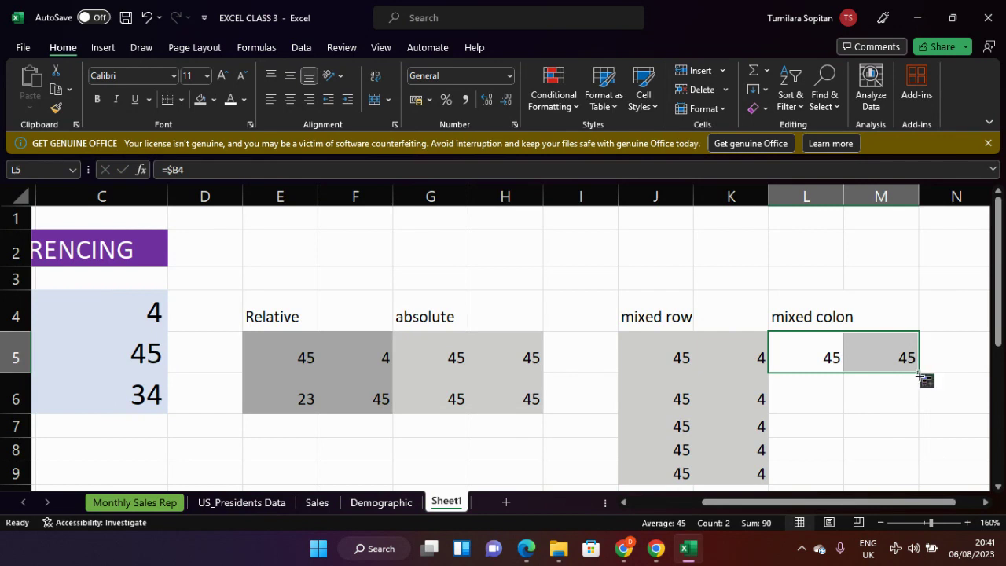
drag(920, 376, 912, 400)
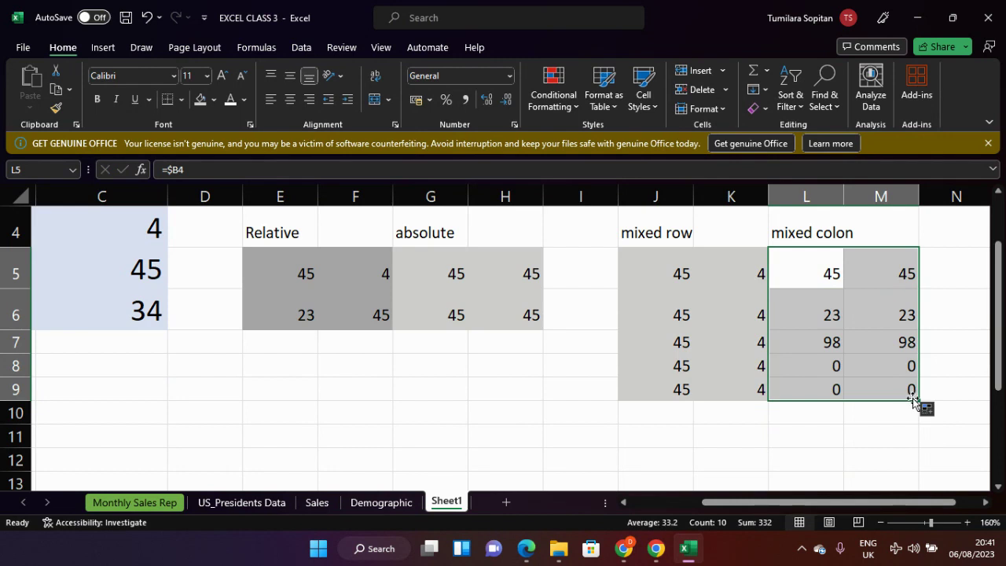
scroll(879, 396, up, 1)
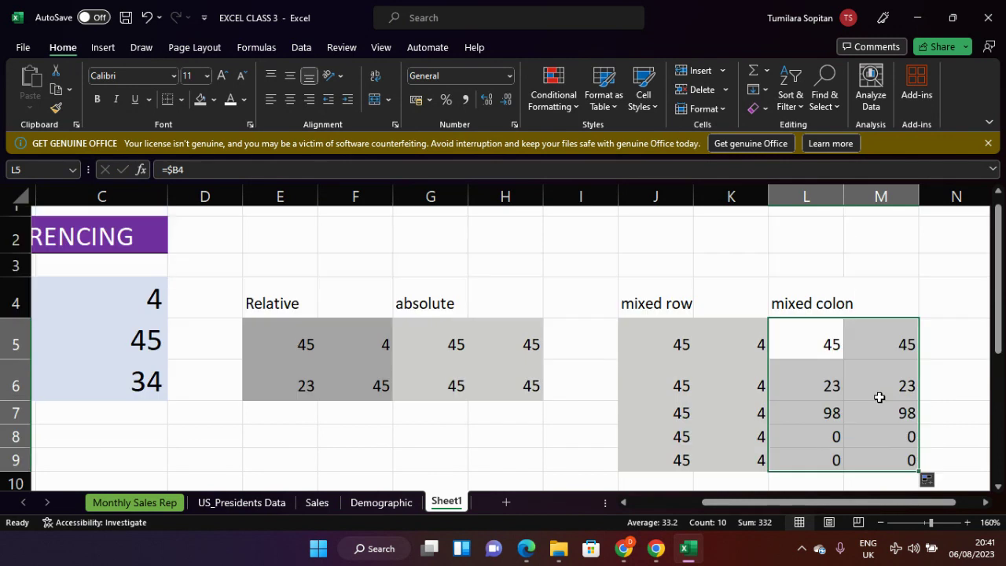
Step: Switch to the Worksheet Cell References PDF in Edge and read the section on mixed cell references with column locked
scroll(878, 395, down, 1)
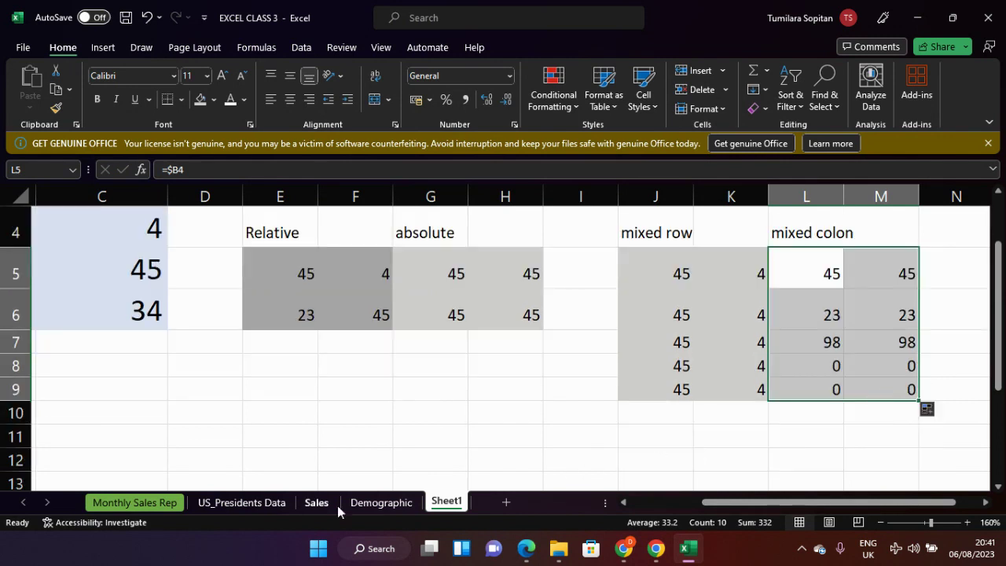
click(527, 548)
scroll(582, 461, down, 1)
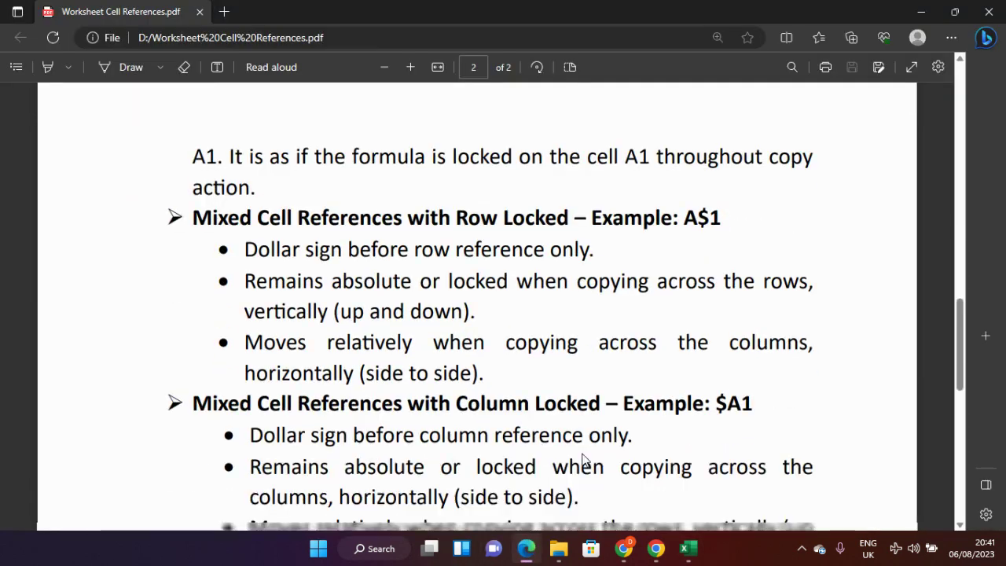
scroll(582, 456, down, 1)
scroll(571, 452, down, 1)
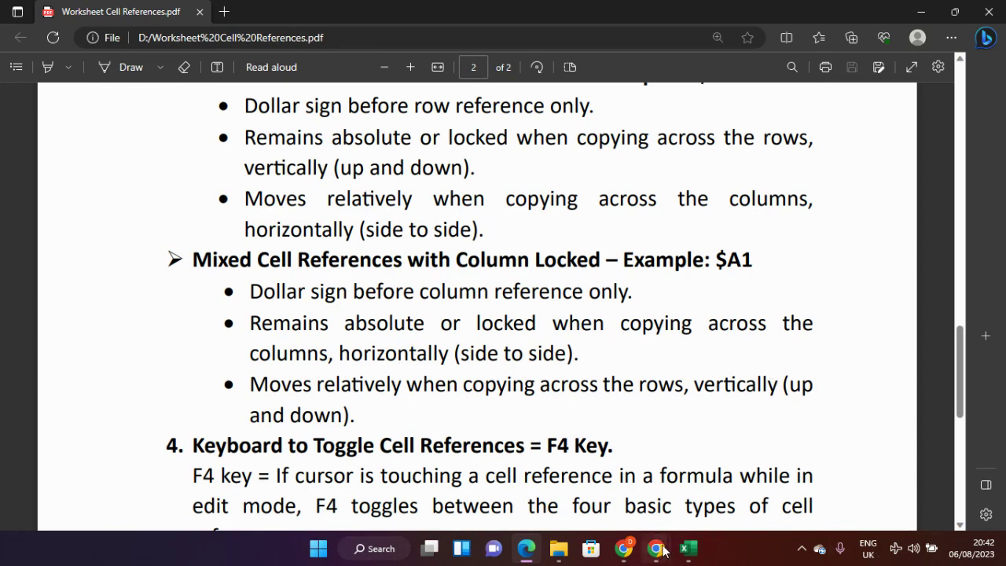
Step: Switch back to the Excel workbook and clear the copied formulas from L8:M9
click(689, 548)
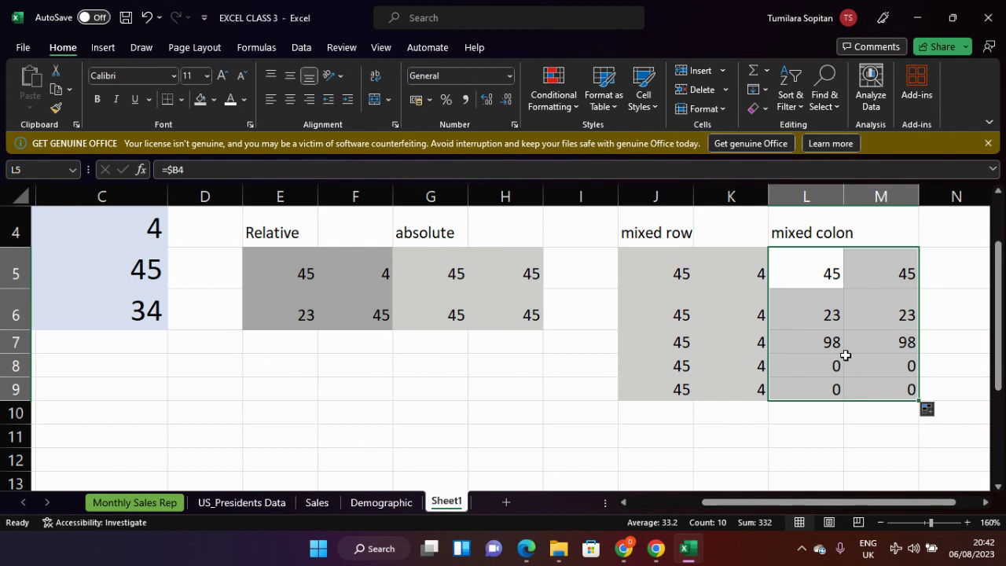
drag(843, 357, 897, 397)
key(Delete)
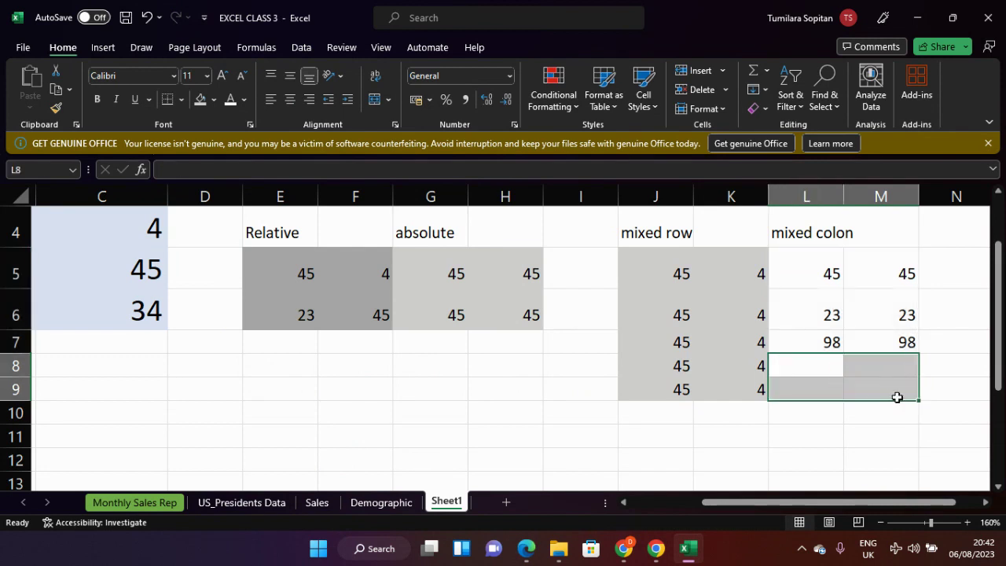
Step: Fill the mixed colon results in L5:M7 with light orange
scroll(897, 397, up, 1)
click(959, 384)
drag(812, 323, 861, 405)
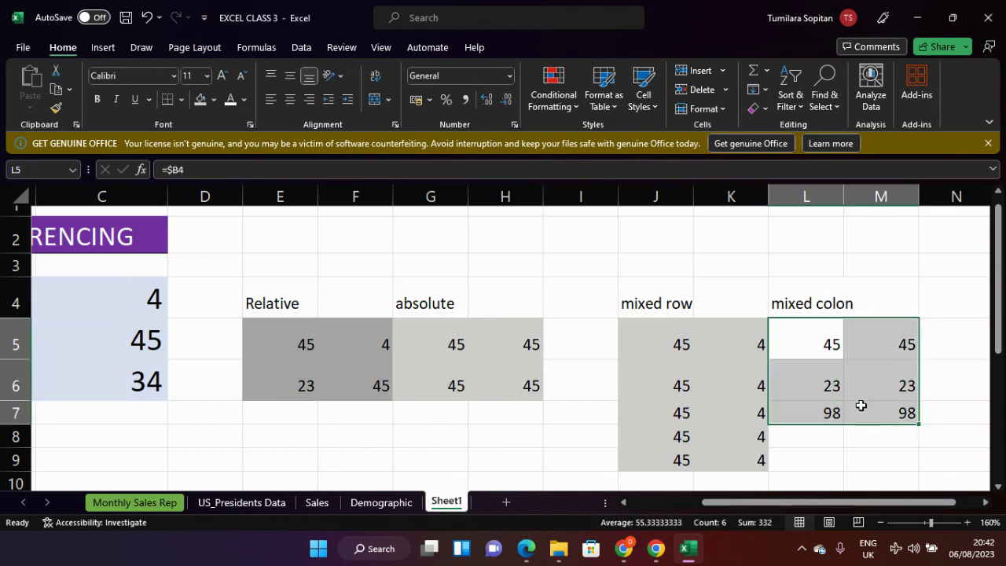
click(213, 99)
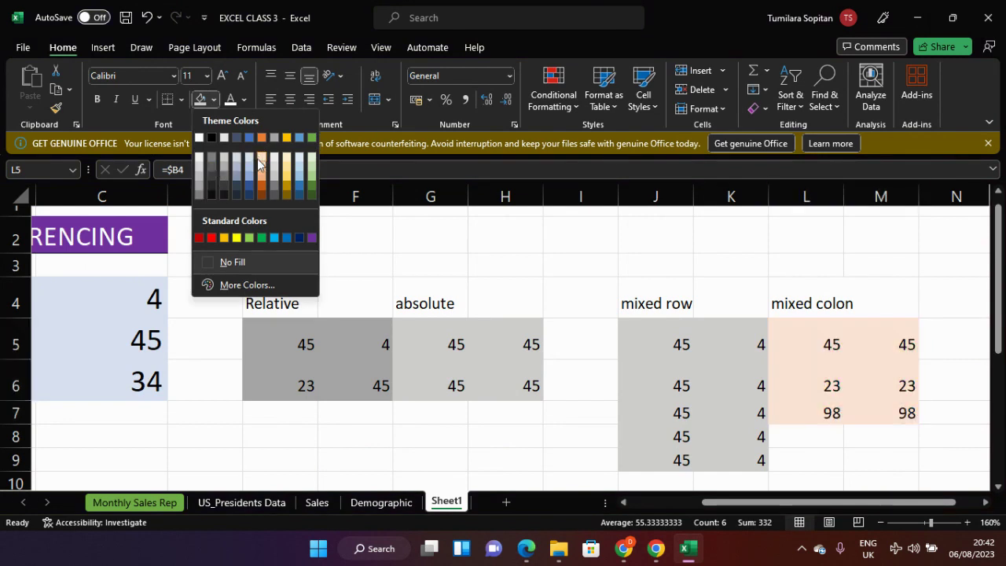
click(259, 163)
click(861, 456)
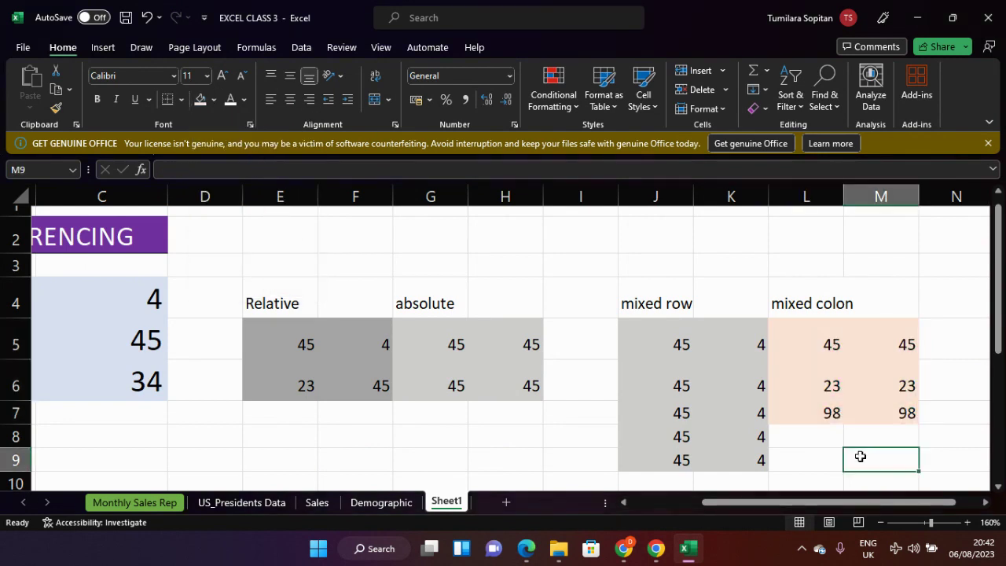
scroll(861, 457, down, 2)
scroll(838, 454, up, 2)
scroll(807, 439, down, 1)
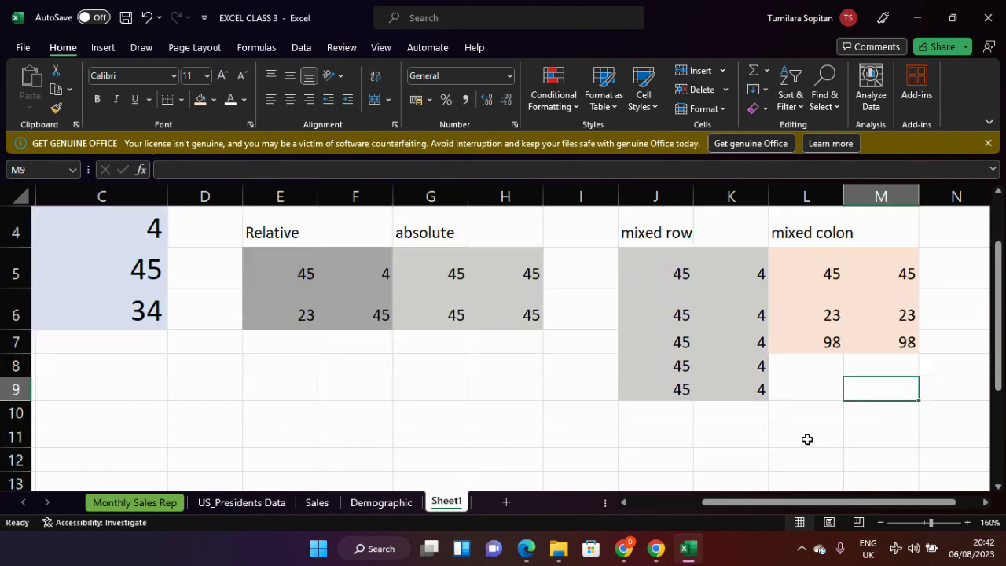
scroll(804, 420, up, 1)
scroll(805, 420, down, 1)
scroll(804, 420, up, 1)
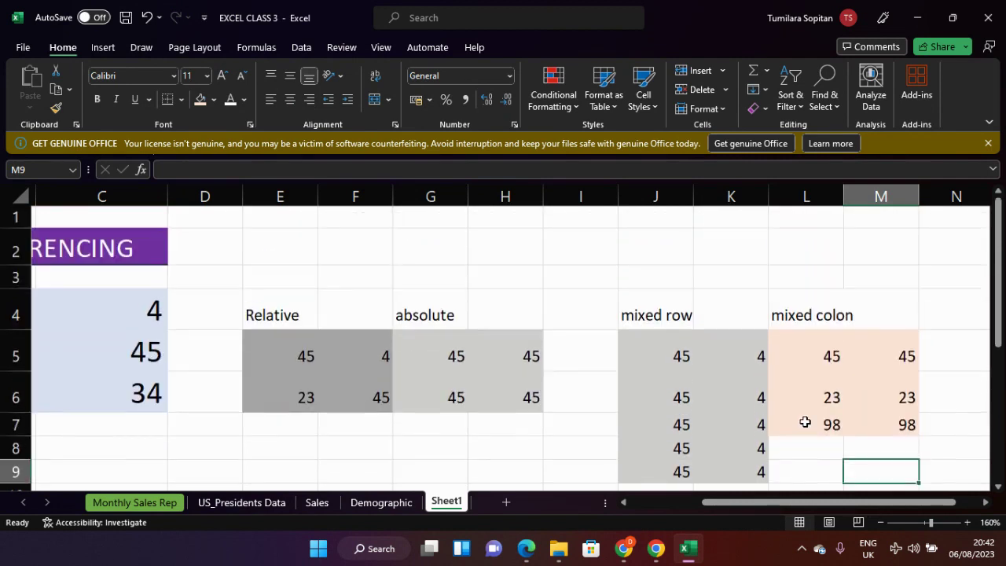
Step: Enter the quoted text label "b$4" in K4 beside the mixed row heading
double_click(717, 309)
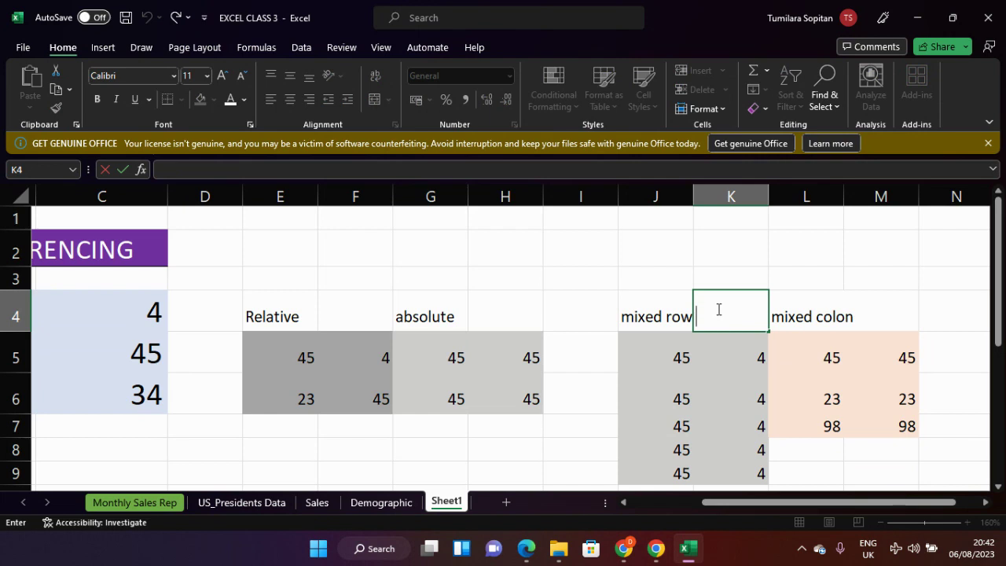
text("b$4)
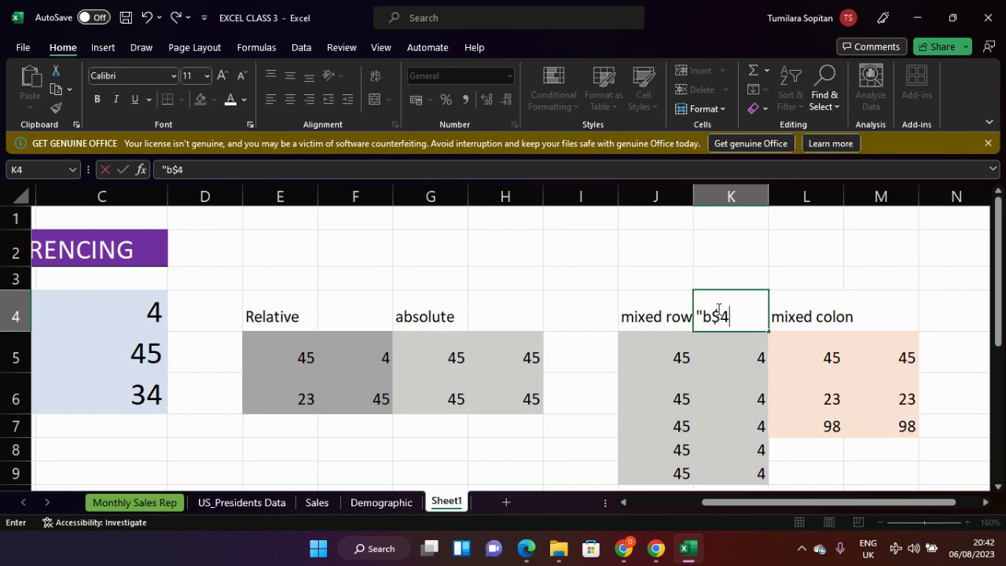
key(Left)
click(718, 310)
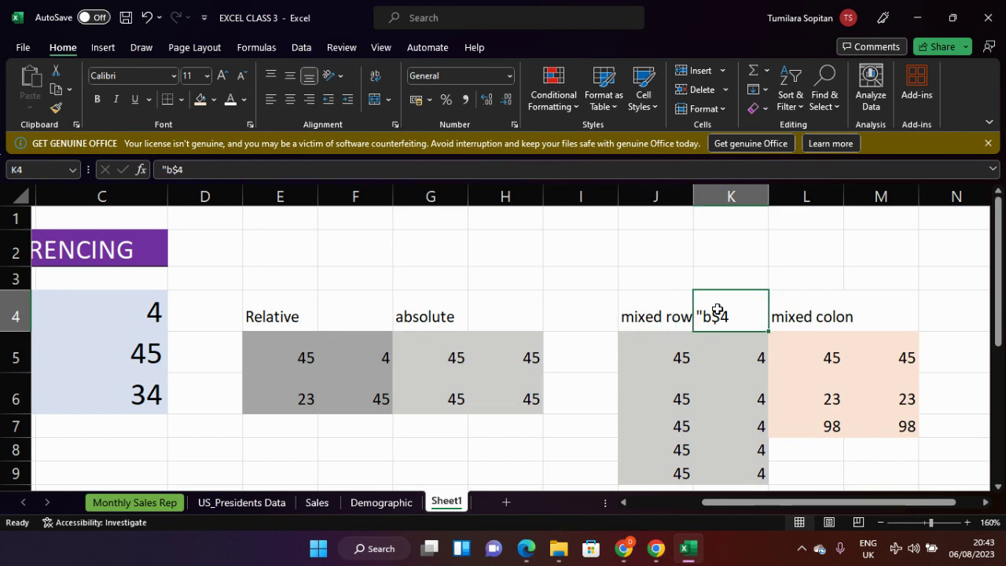
key(F2)
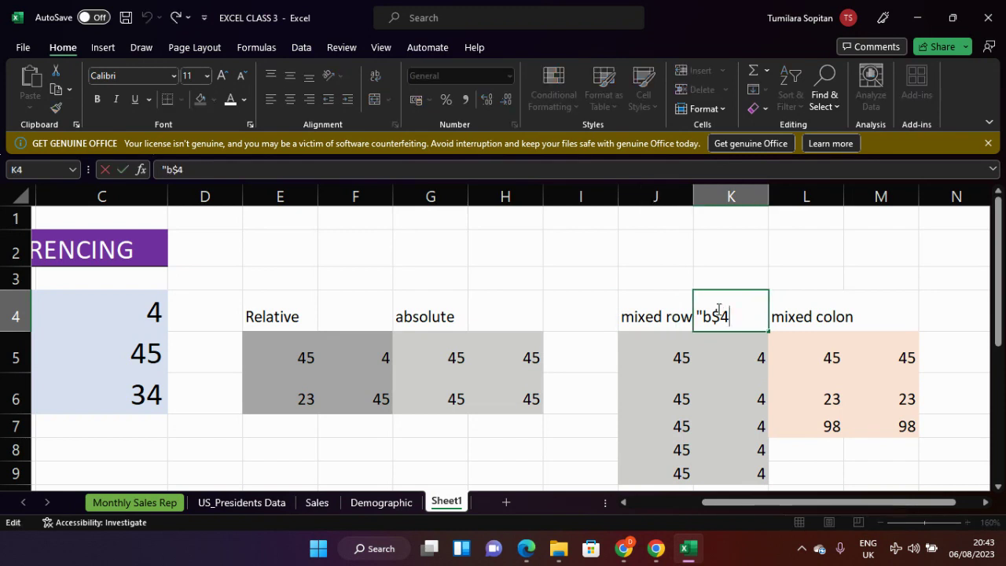
key(Left)
key(Left)
text(=)
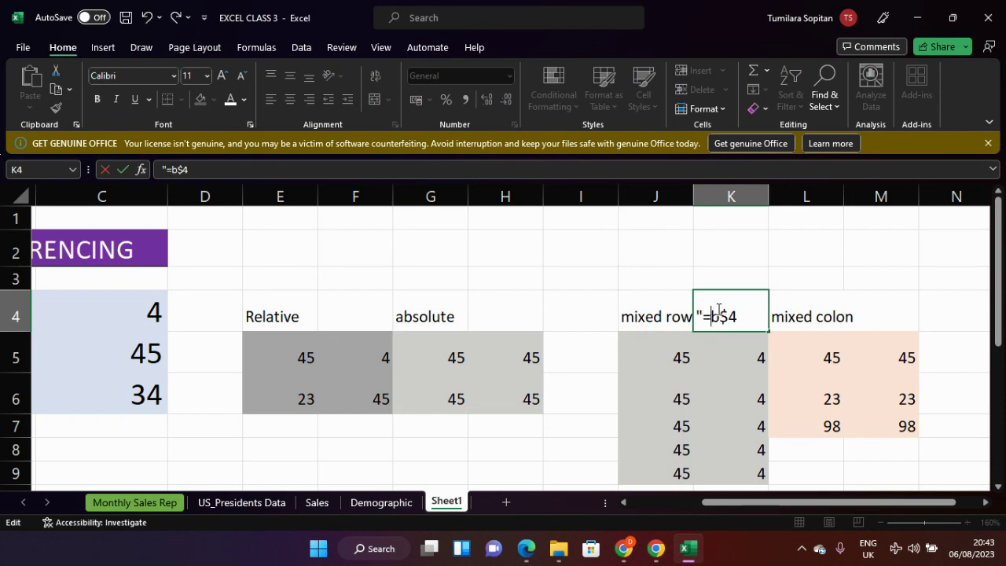
key(BackSpace)
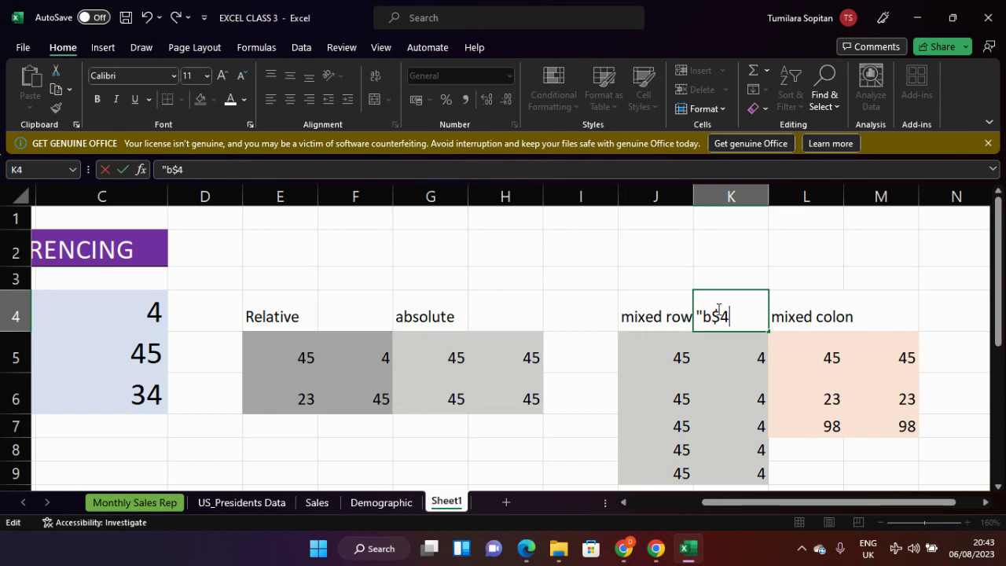
text(")
key(Return)
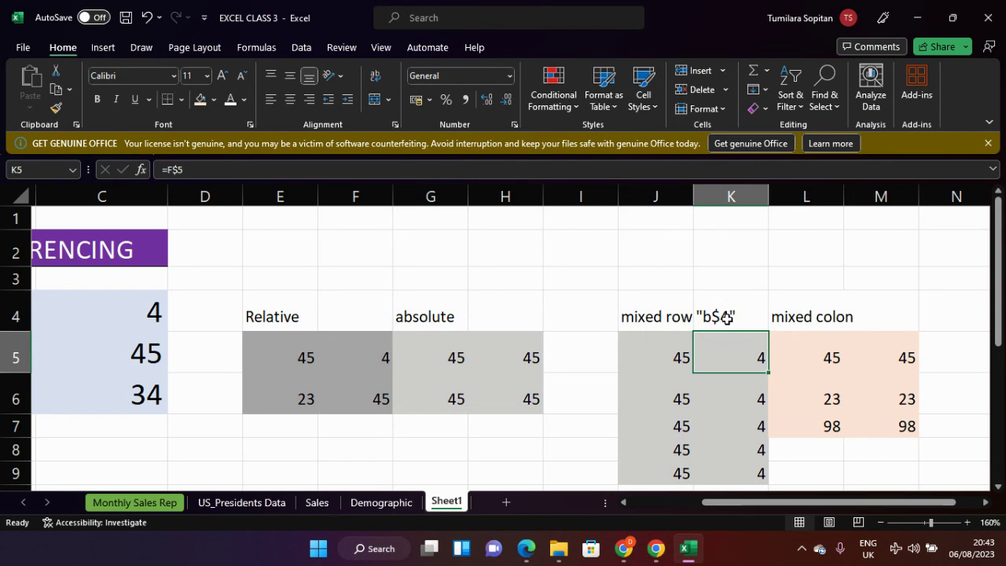
Step: Enter the quoted text label "$b4" in M4 beside the mixed colon heading
click(898, 317)
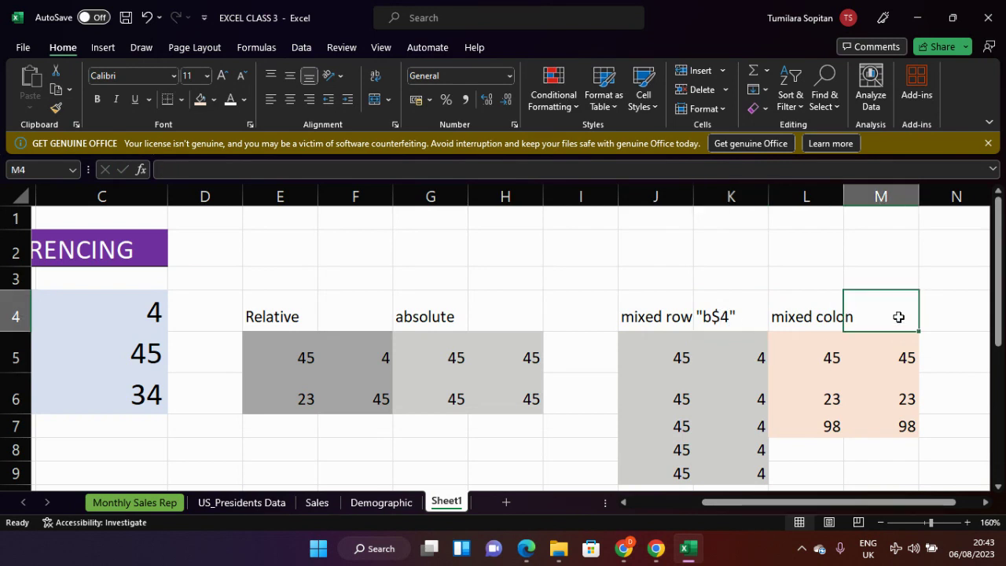
text(")
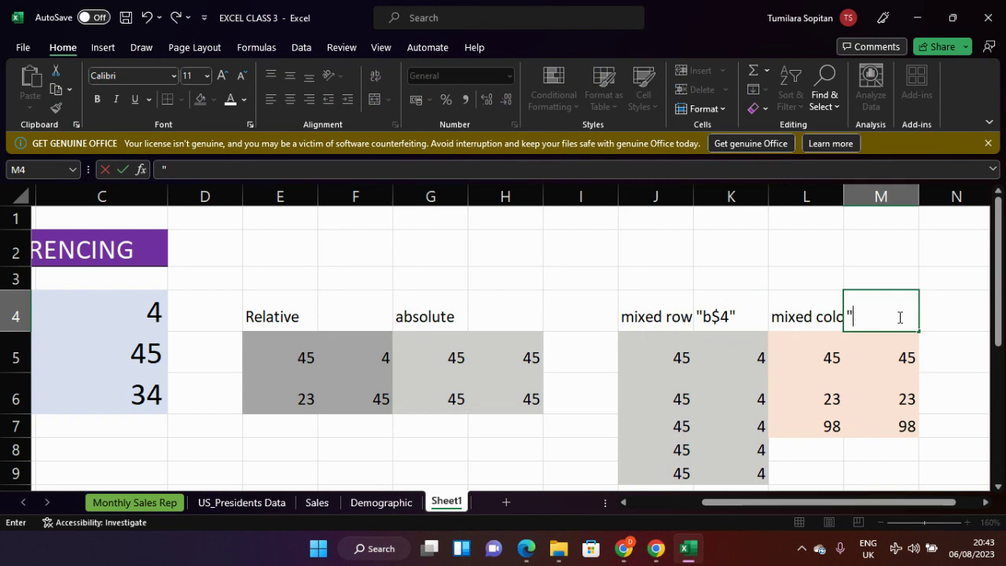
text($b4")
key(Return)
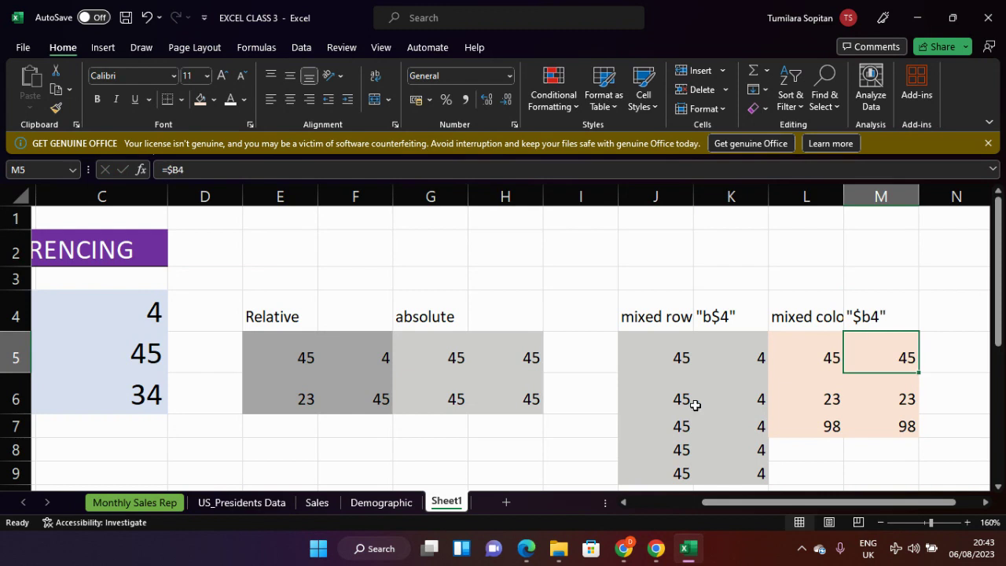
Step: Check the absolute formula in G5 and enter the quoted text label "$b$4" in H4 beside the absolute heading
click(492, 313)
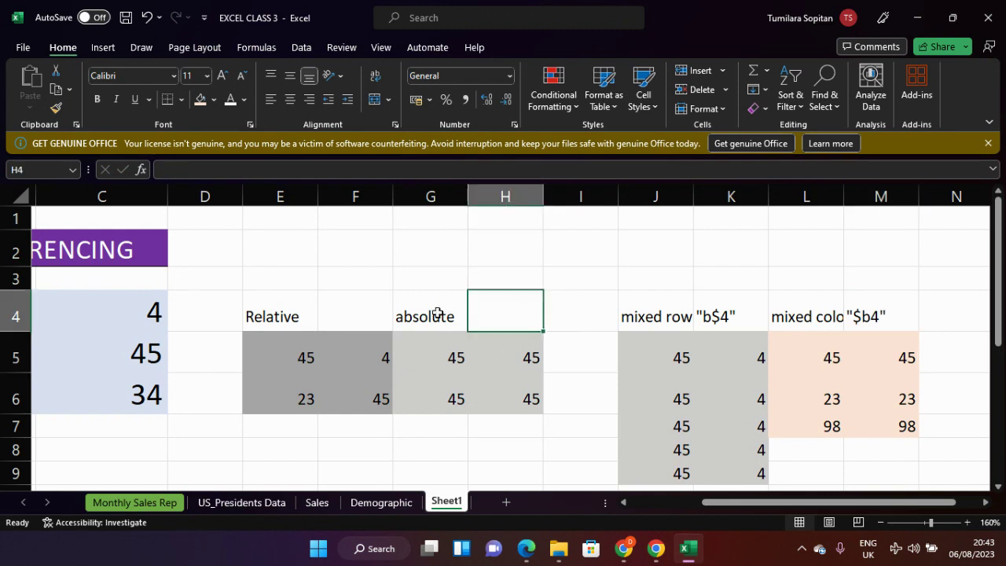
click(433, 366)
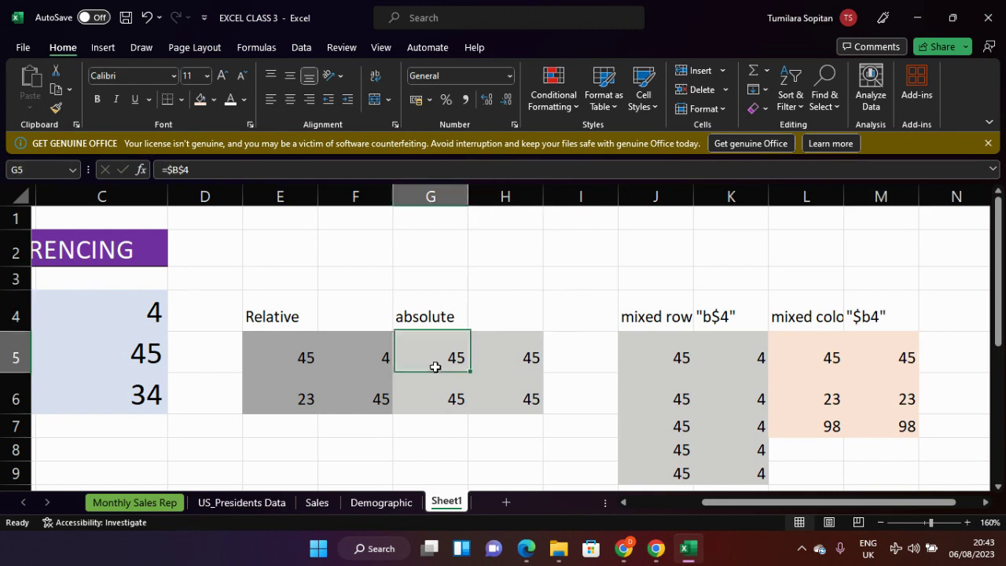
click(508, 314)
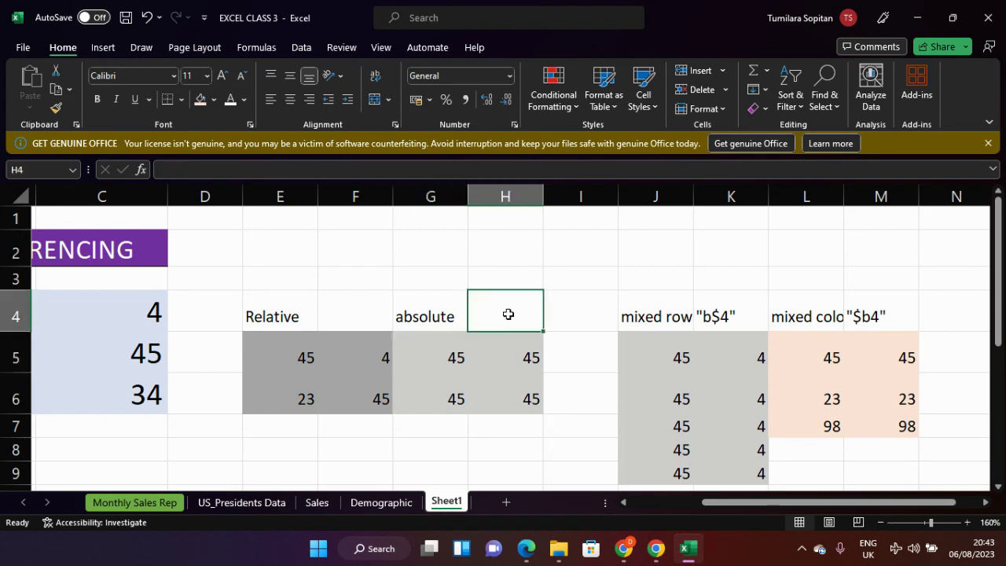
text(")
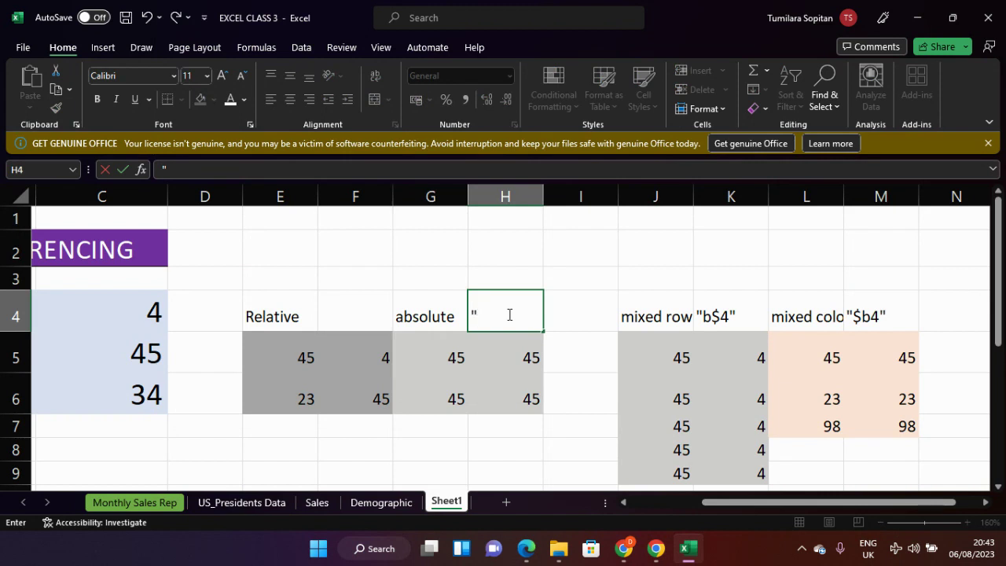
text($b$4")
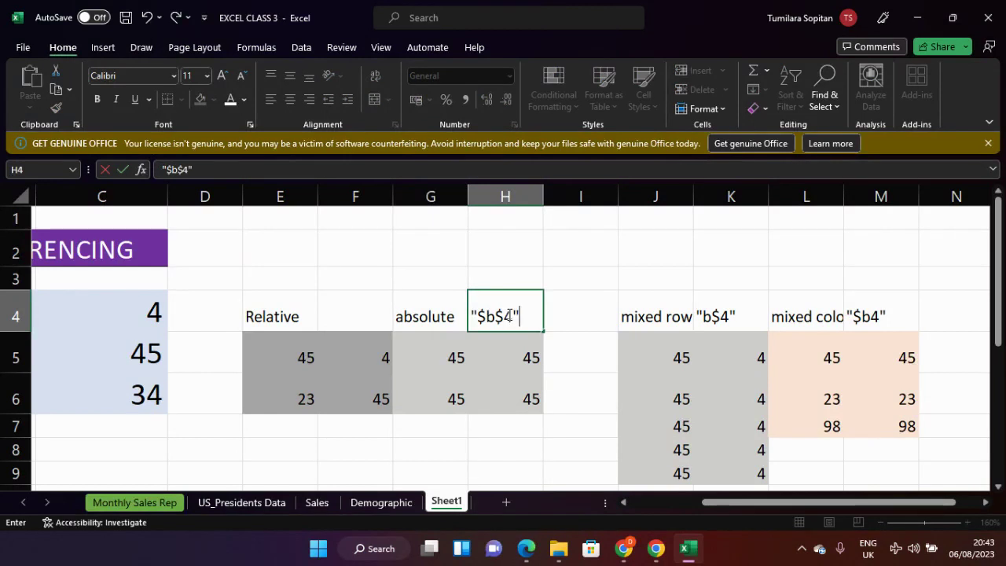
key(Return)
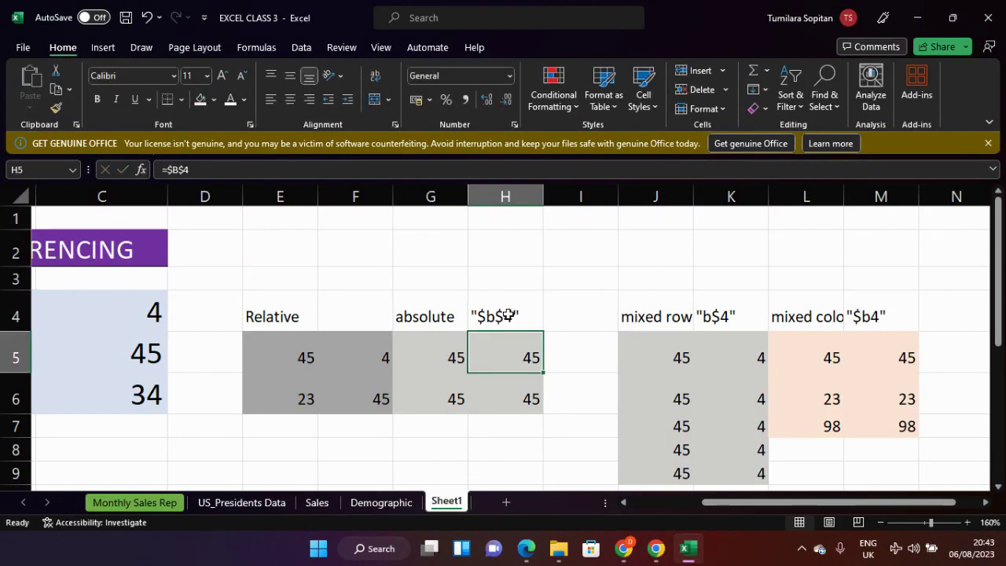
Step: Check the relative formula in E5 and enter the quoted text label "=B4" in F4 beside the Relative heading
click(356, 316)
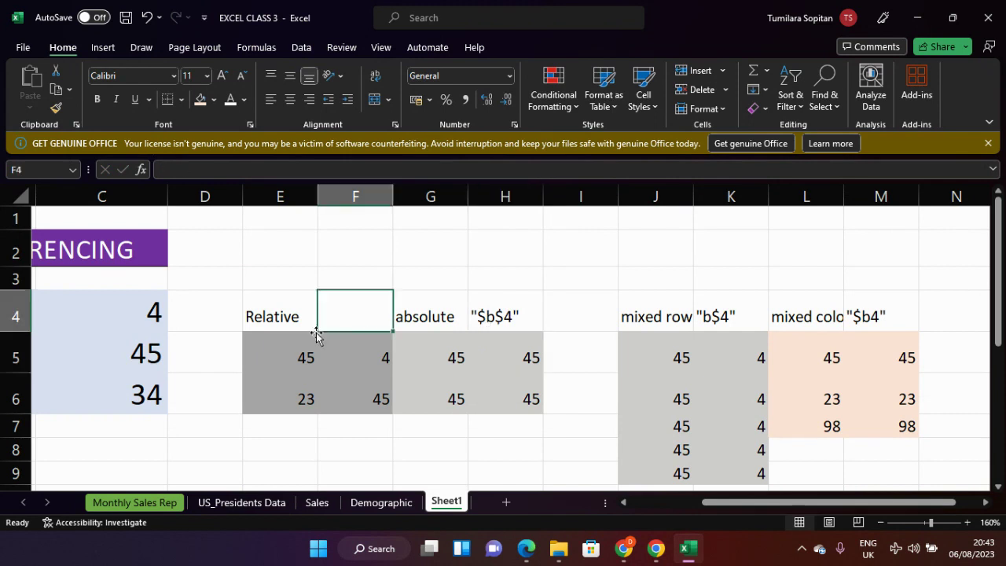
click(293, 344)
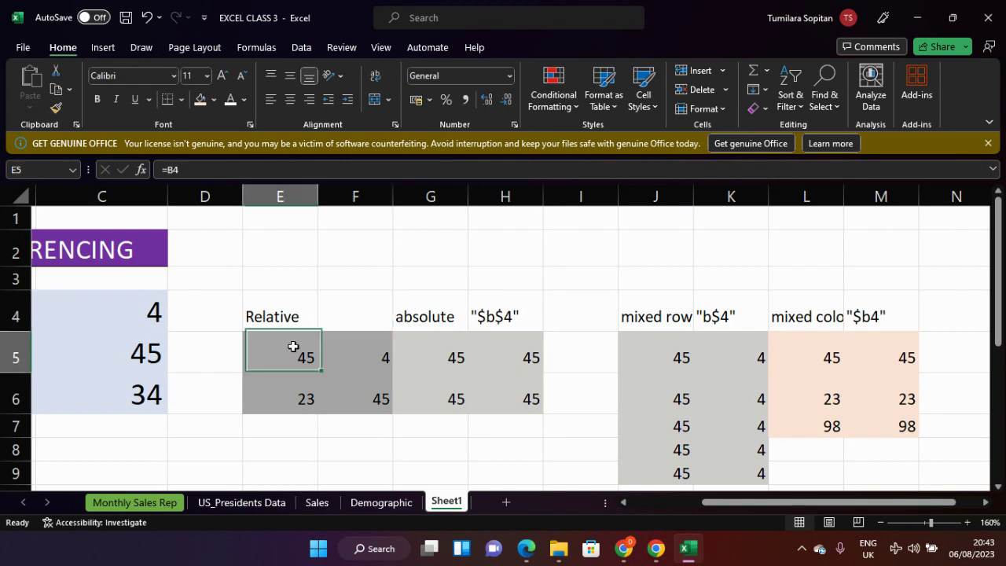
click(333, 317)
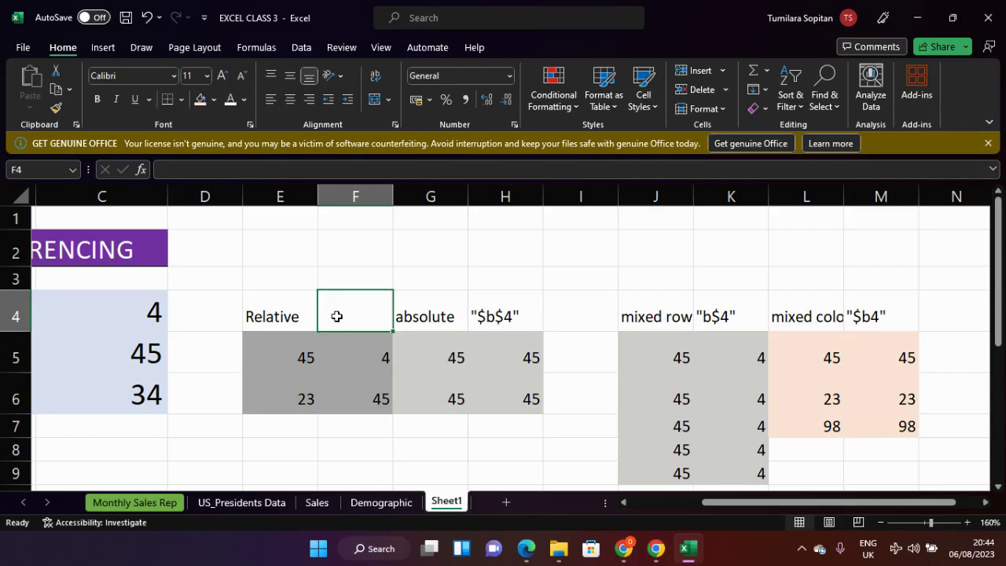
text(")
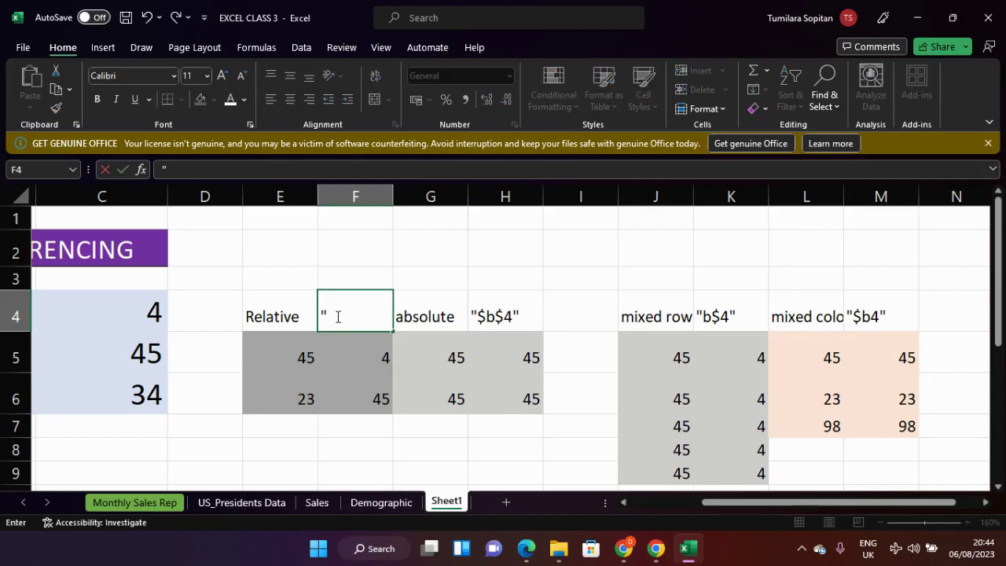
text(+)
text(B4)
key(Return)
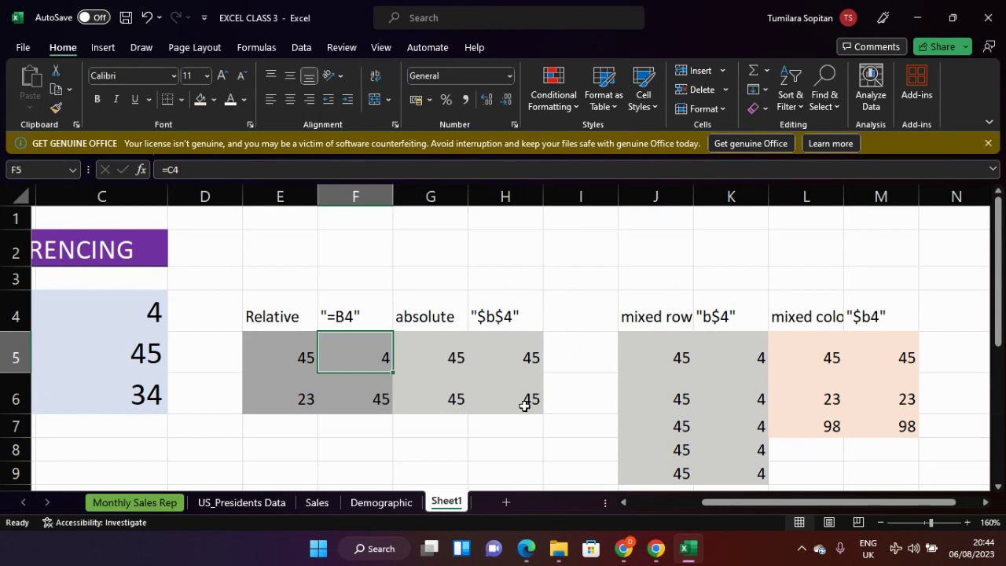
Step: Fill the heading row E4:M4 with light orange
scroll(543, 405, down, 1)
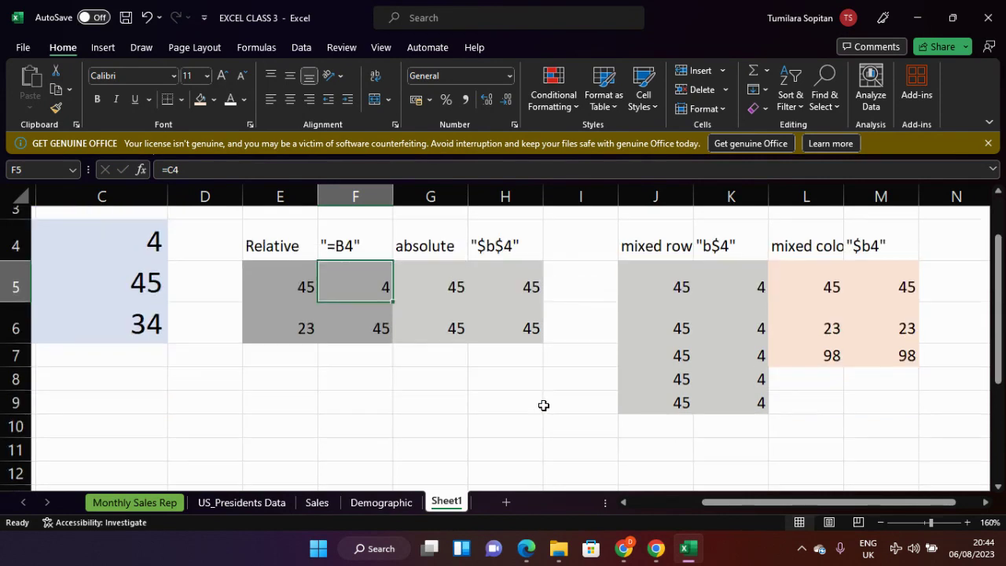
scroll(543, 404, up, 1)
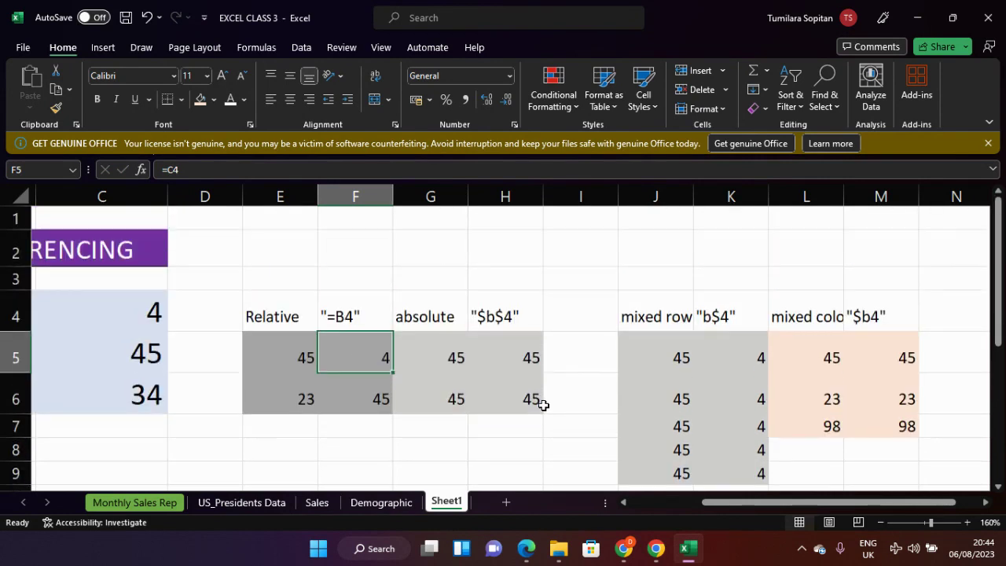
drag(288, 299, 878, 316)
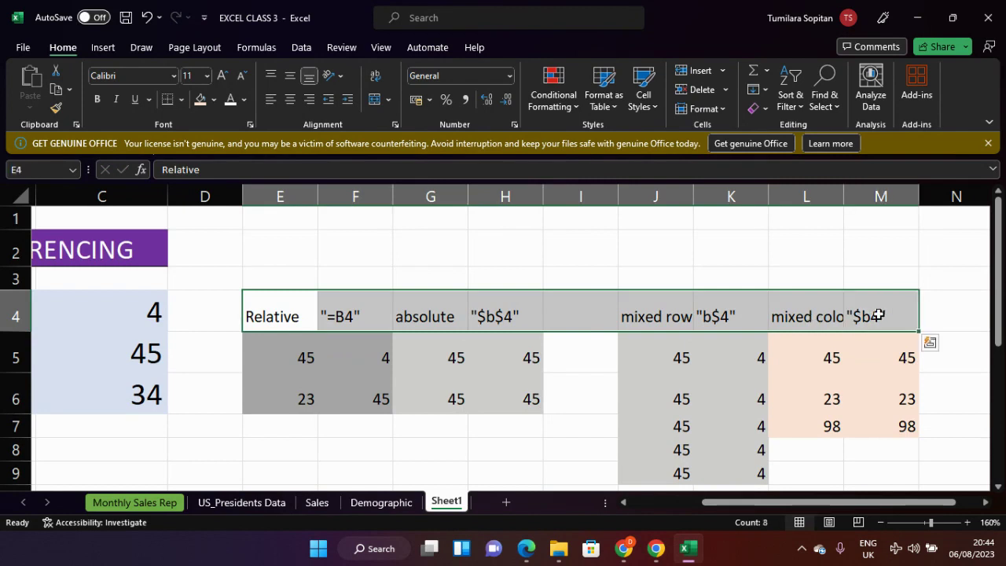
click(211, 100)
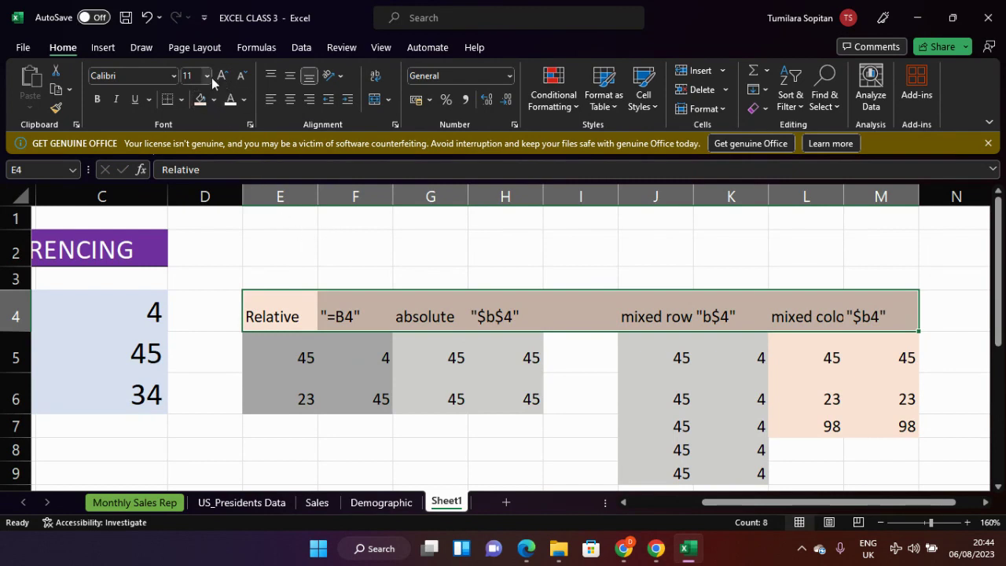
Step: Set the heading row E4:M4 to font size 16 and make it bold
click(207, 76)
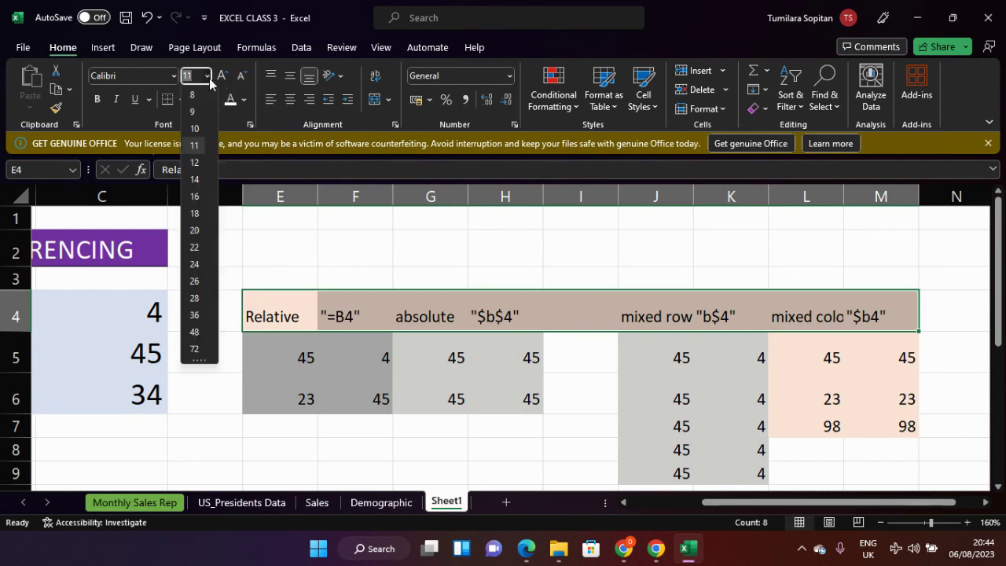
click(194, 196)
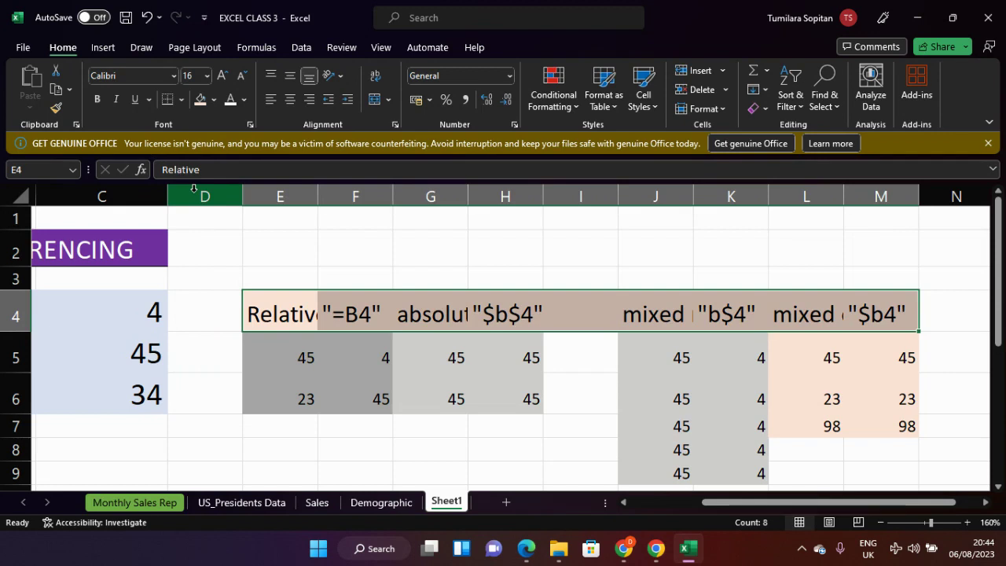
click(97, 99)
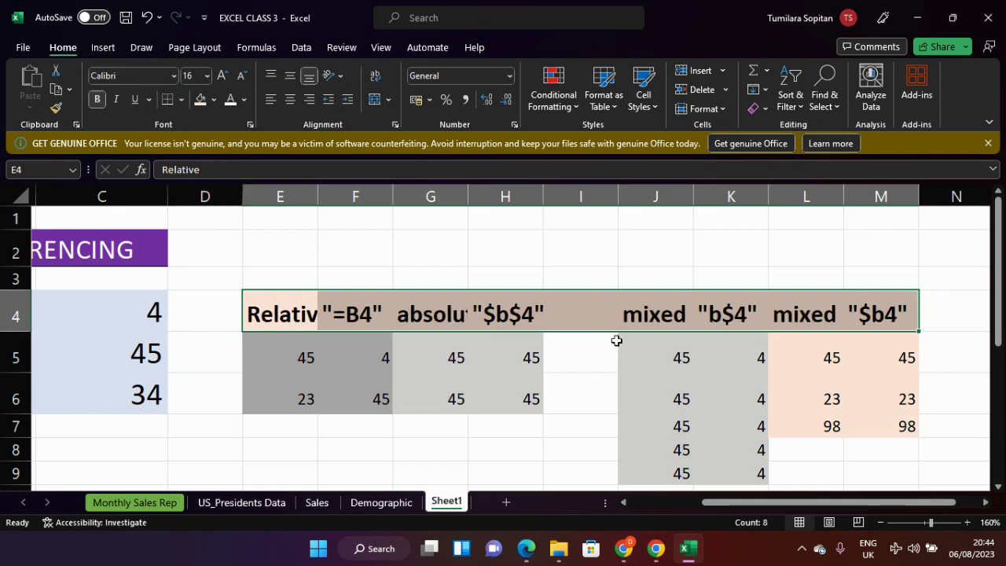
click(600, 240)
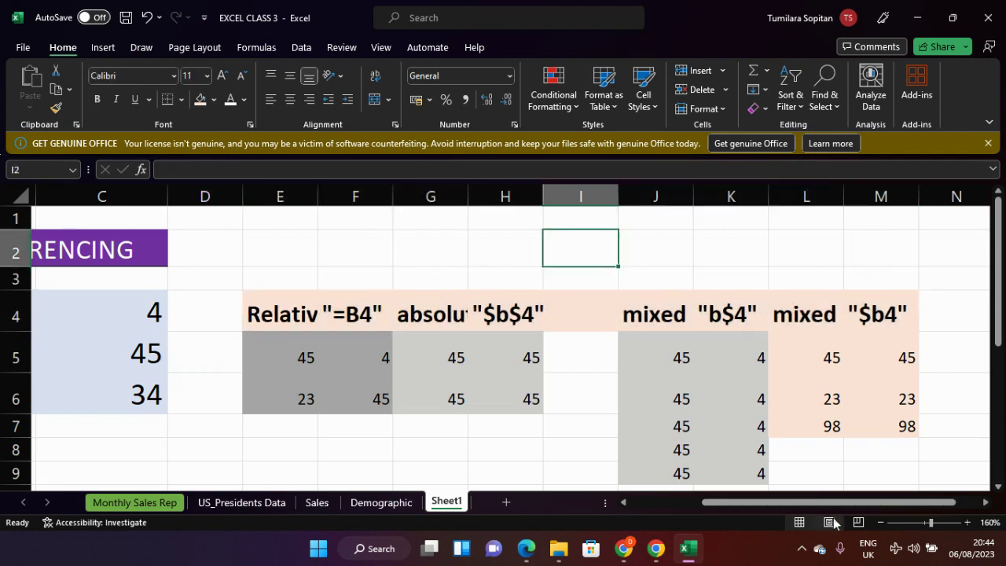
Step: Widen column G so the whole "absolute" heading fits in its cell
drag(836, 507, 778, 507)
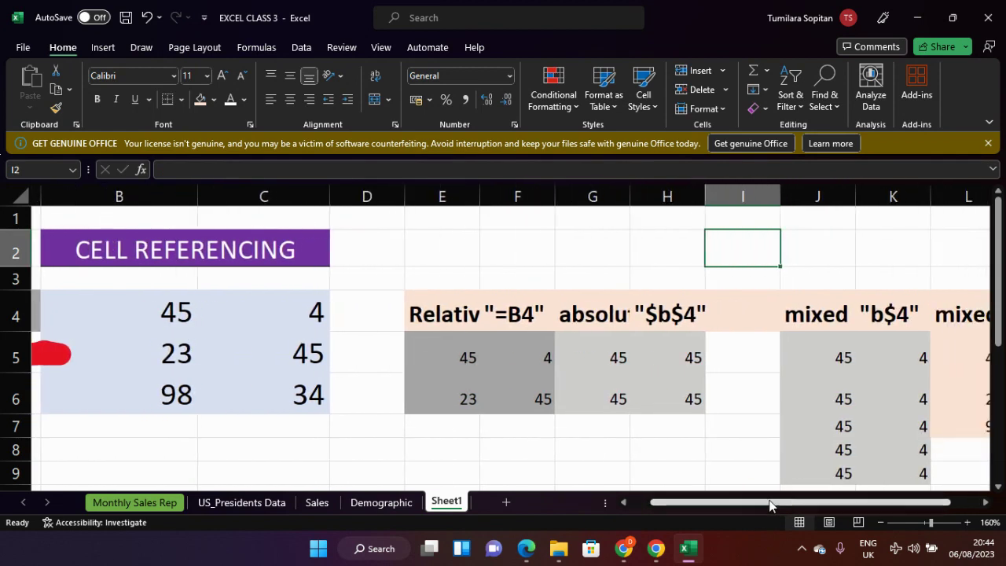
click(598, 196)
drag(630, 197, 704, 202)
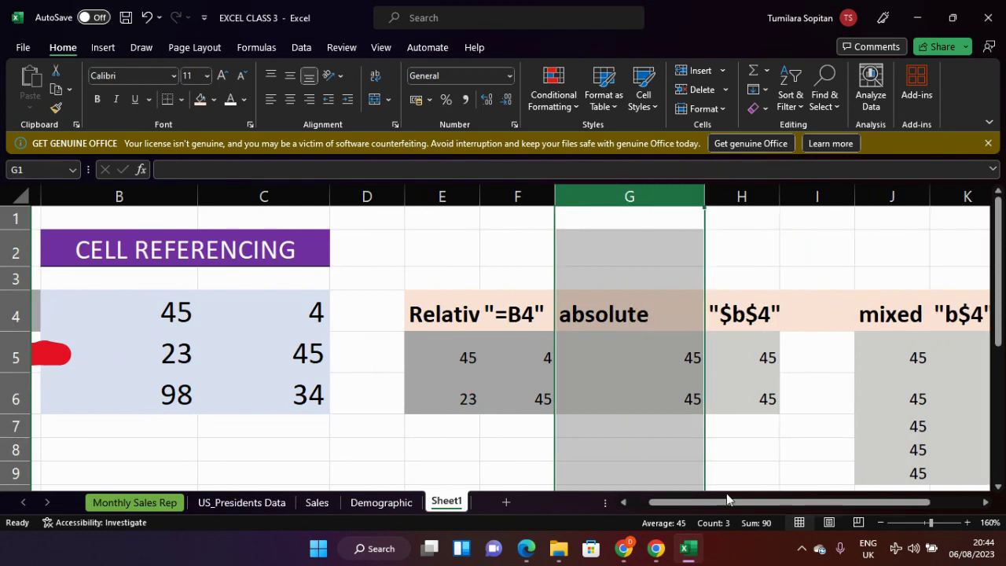
click(740, 473)
Step: Widen column J so the whole "mixed row" heading fits in its cell
drag(734, 504, 827, 505)
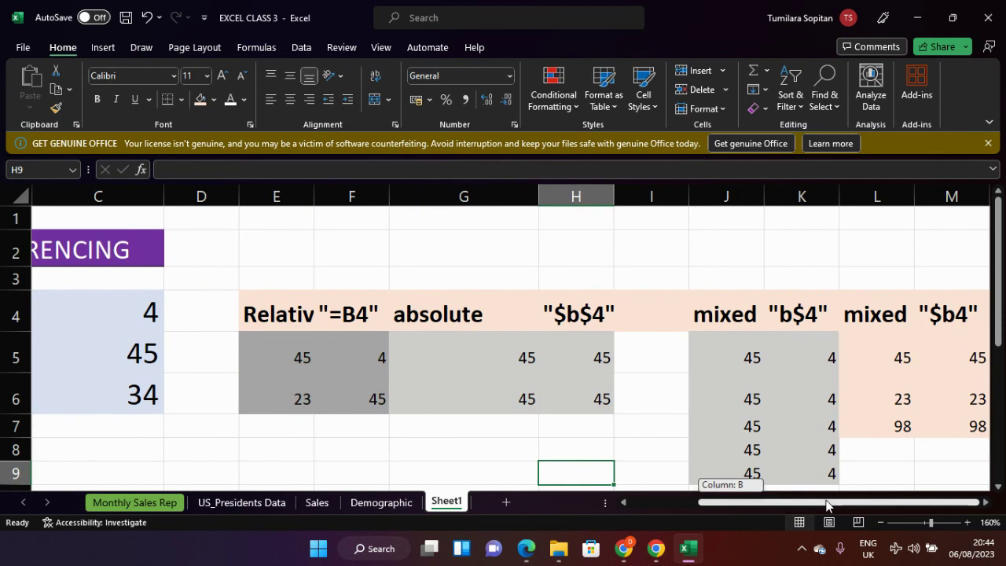
drag(827, 506, 827, 505)
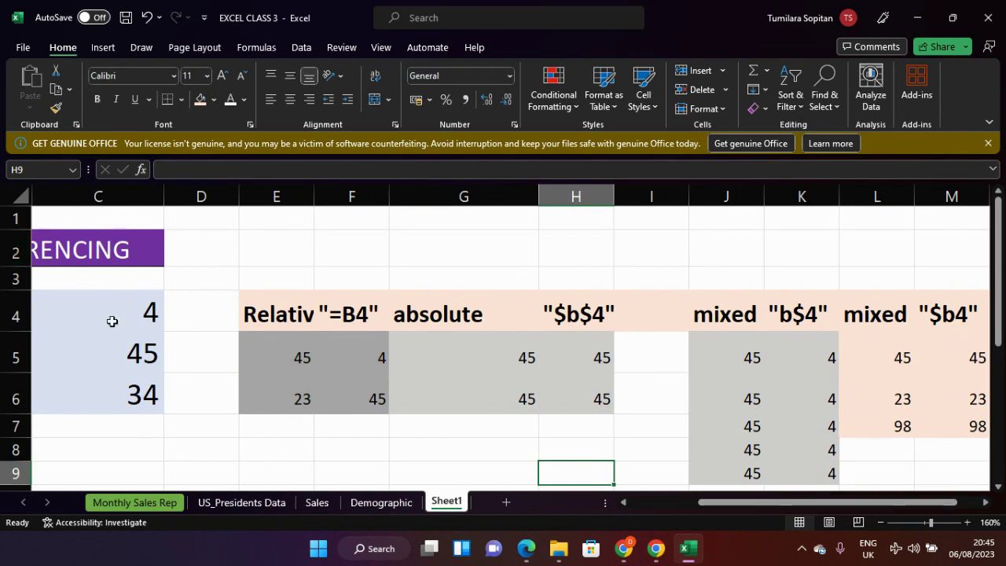
click(735, 196)
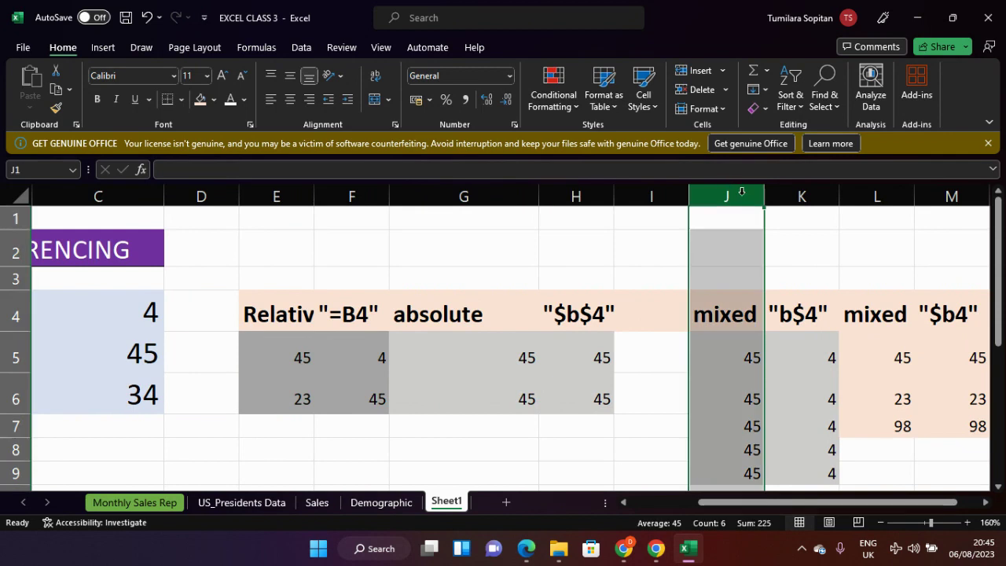
drag(763, 195, 831, 203)
click(868, 195)
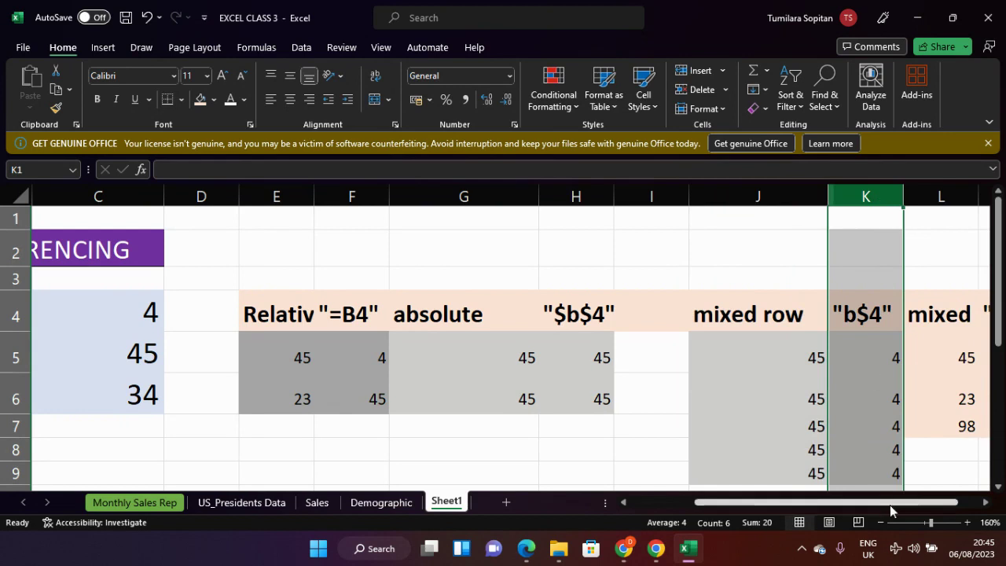
Step: Widen column L to make room for the mixed colon heading
drag(890, 510, 912, 507)
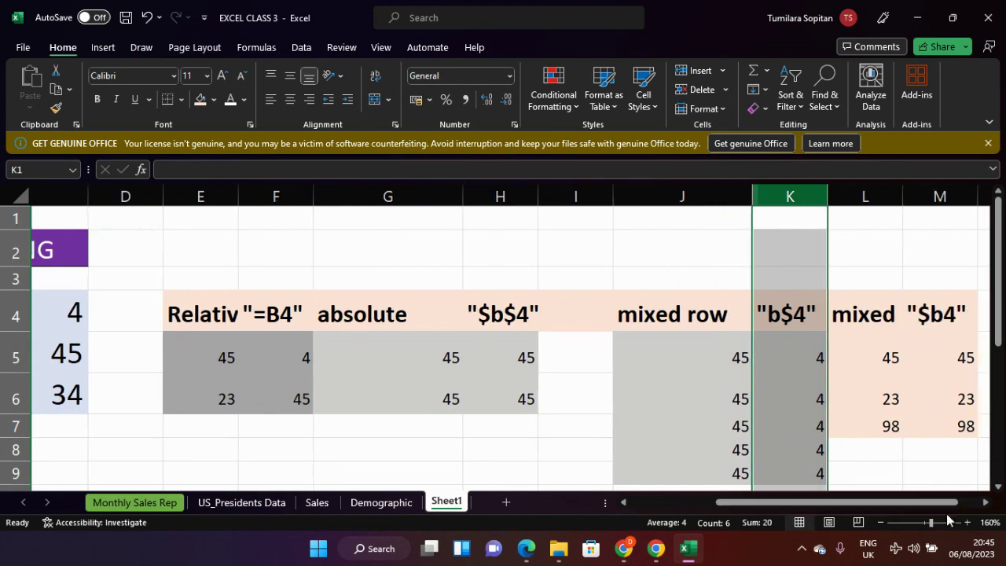
click(886, 172)
click(888, 196)
drag(904, 195, 995, 208)
click(683, 216)
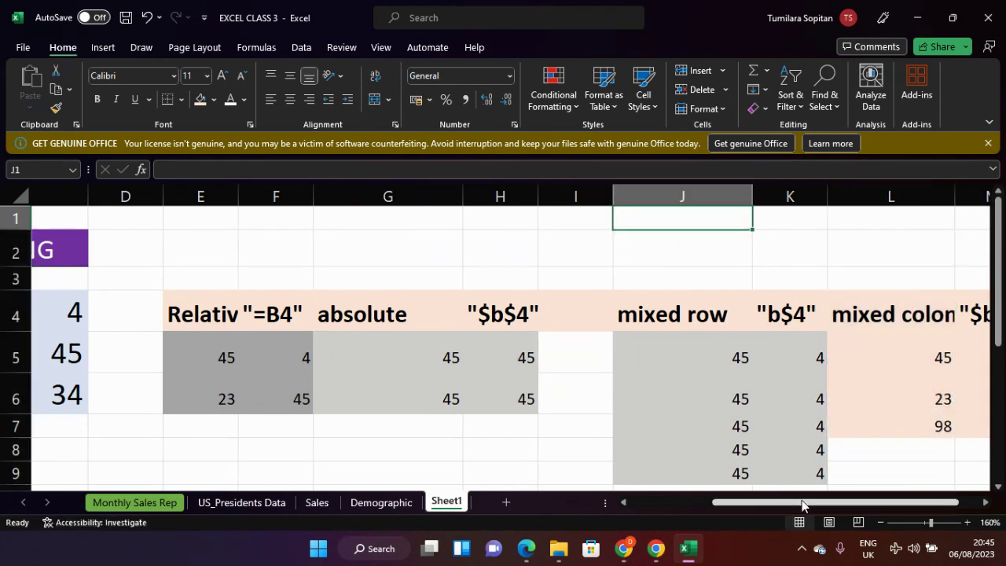
Step: Dismiss the Get Genuine Office notice above the worksheet
drag(802, 504, 724, 504)
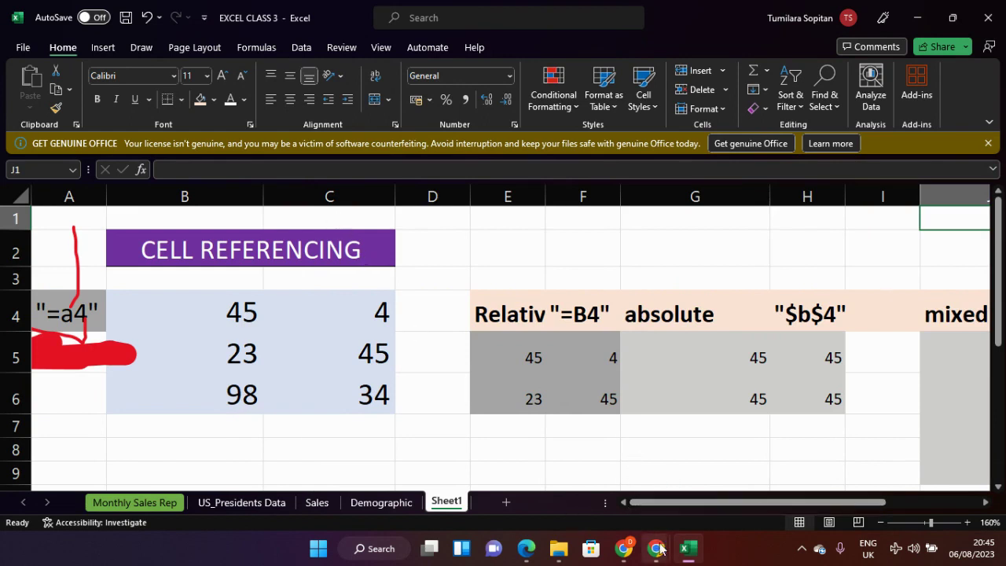
mouse_move(662, 543)
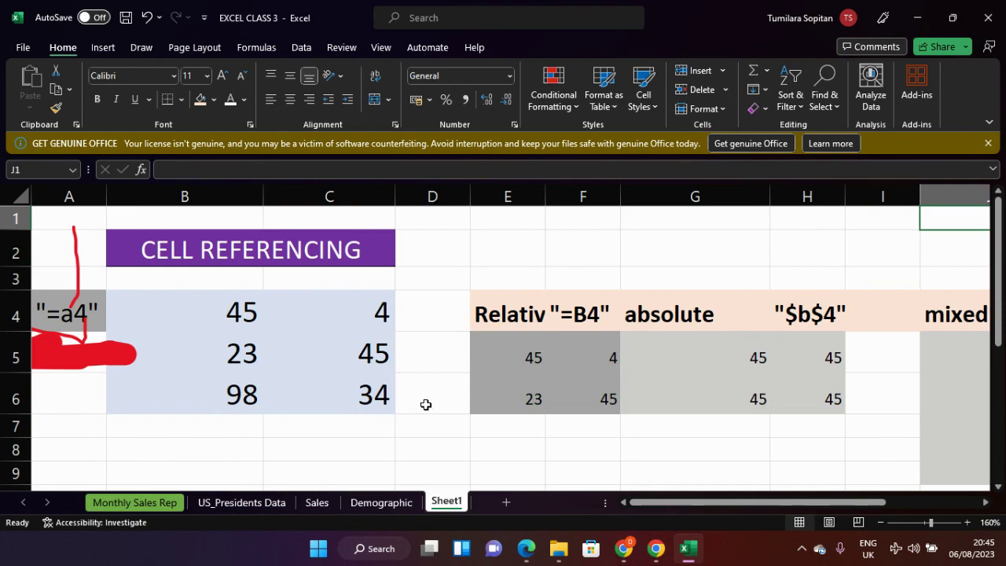
click(988, 143)
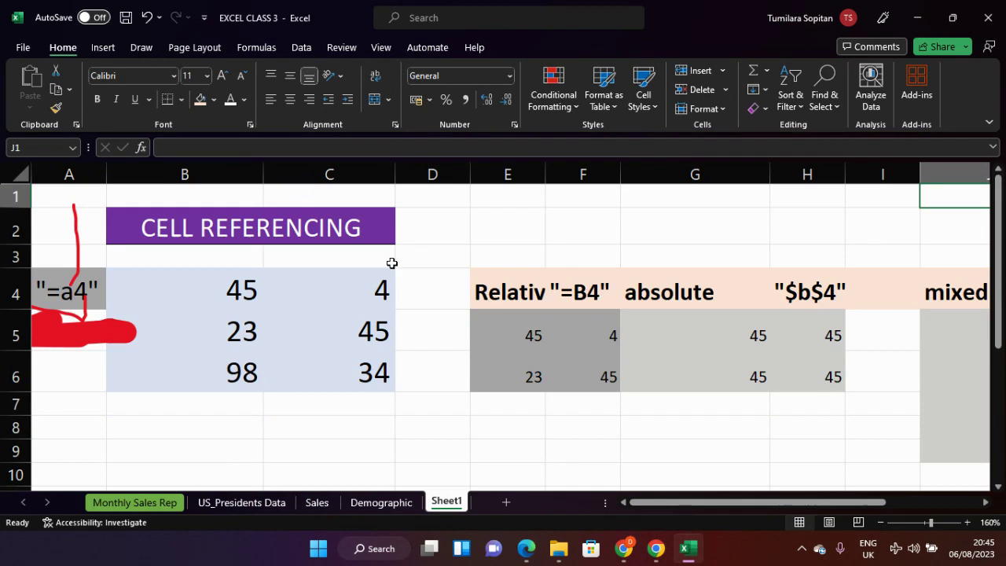
click(431, 356)
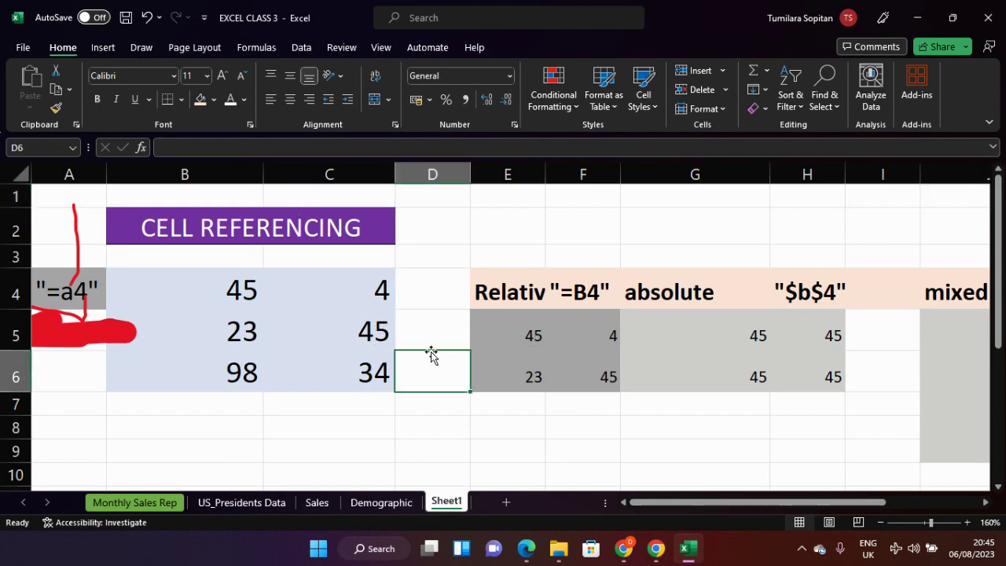
Step: Open the Demographic sheet, select its whole data table, and widen the Email and Full Name columns
click(378, 504)
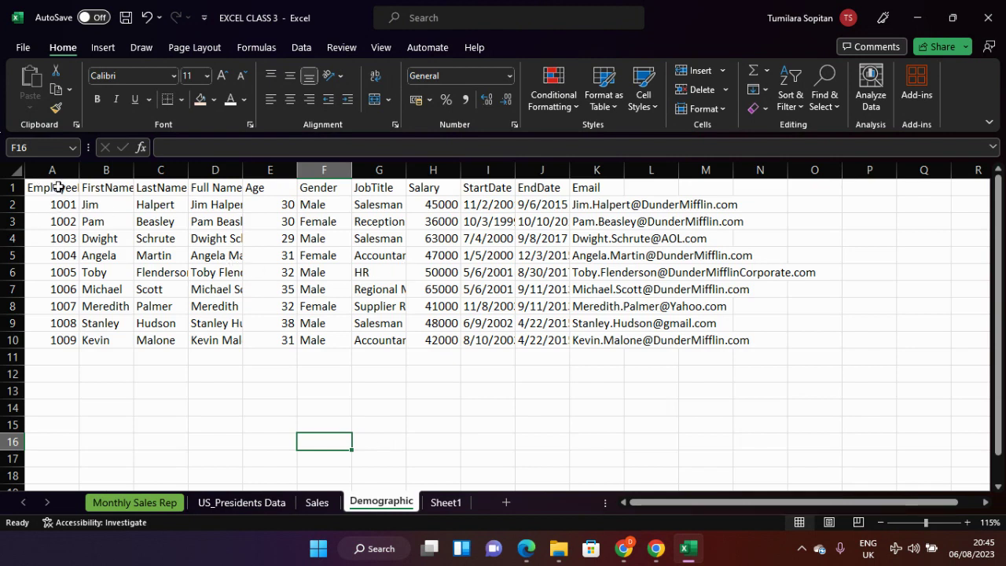
drag(56, 189, 107, 188)
drag(155, 226, 884, 387)
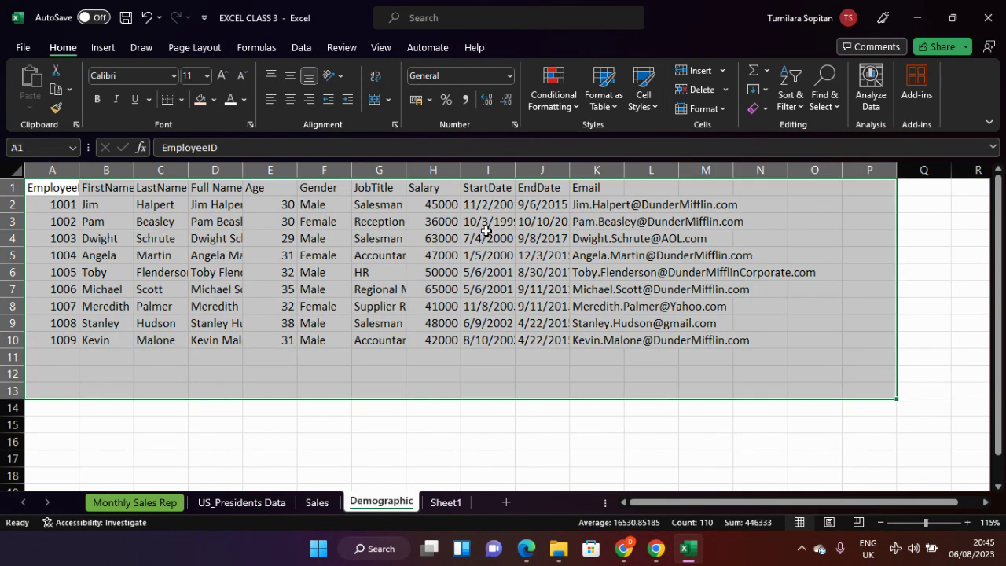
click(417, 238)
key(ctrl+a)
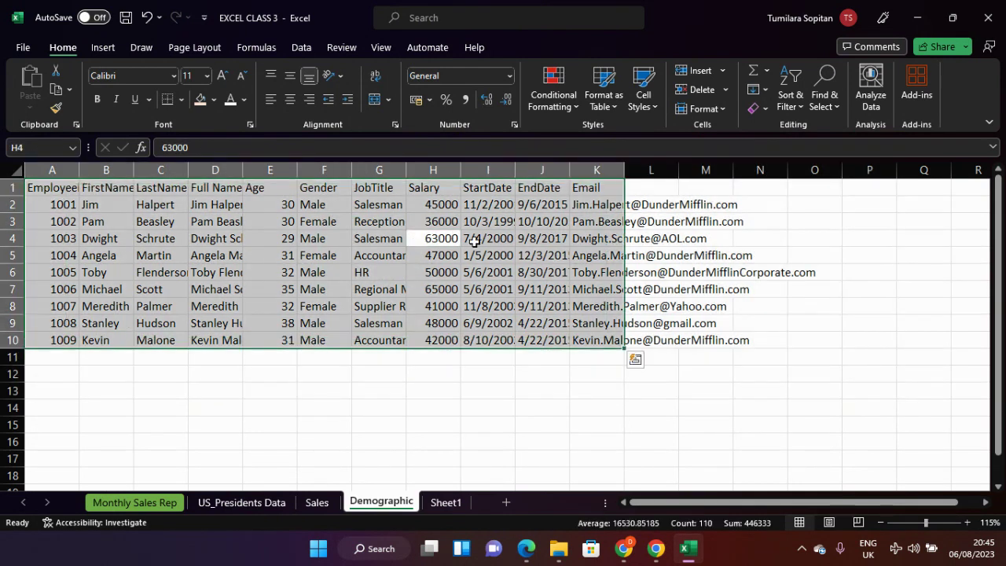
drag(627, 169, 839, 195)
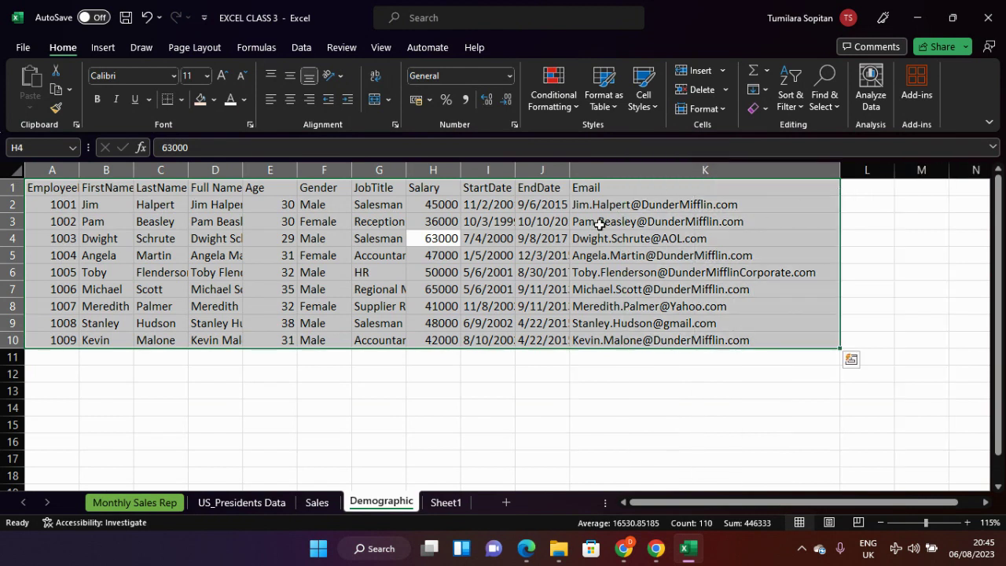
drag(242, 171, 259, 172)
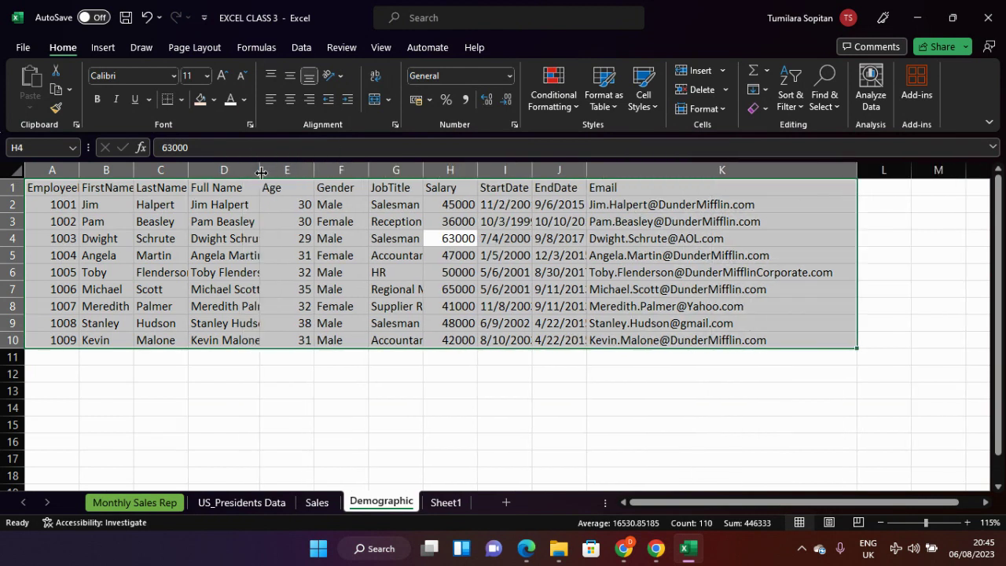
Step: Apply All Borders to the employee table A1:K10
click(181, 100)
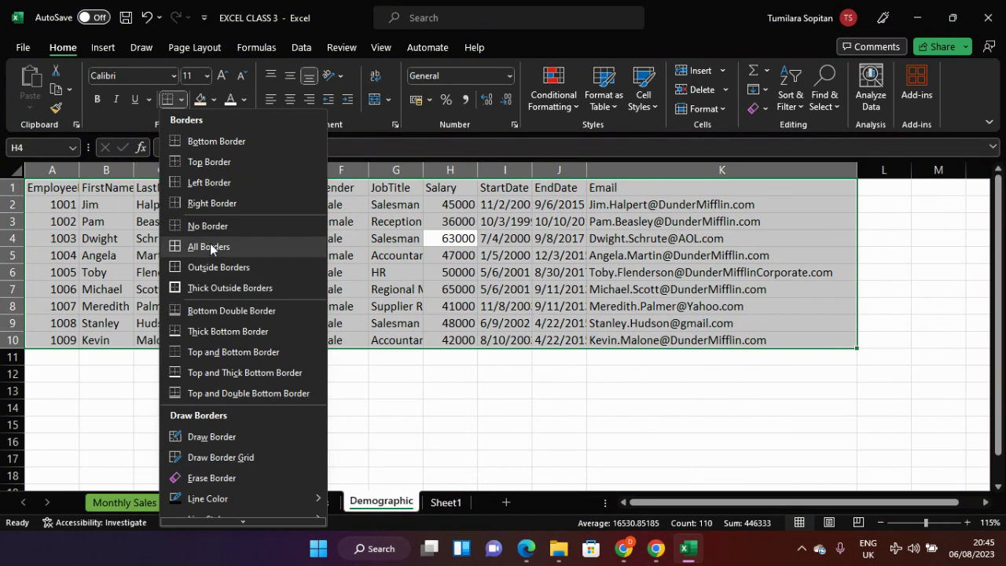
click(208, 246)
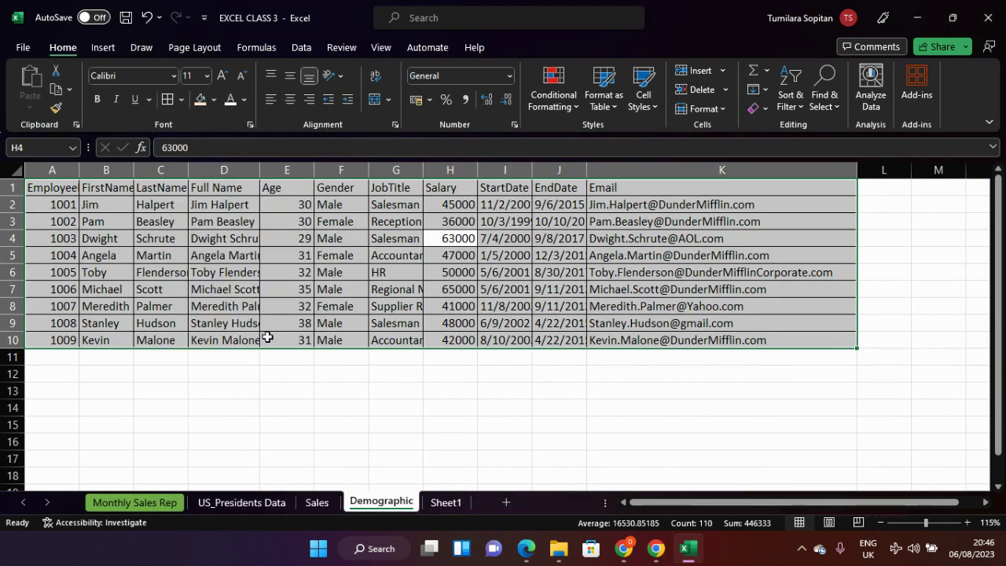
click(271, 310)
Step: Fill the table's header cells A1:K1 with light orange
click(13, 188)
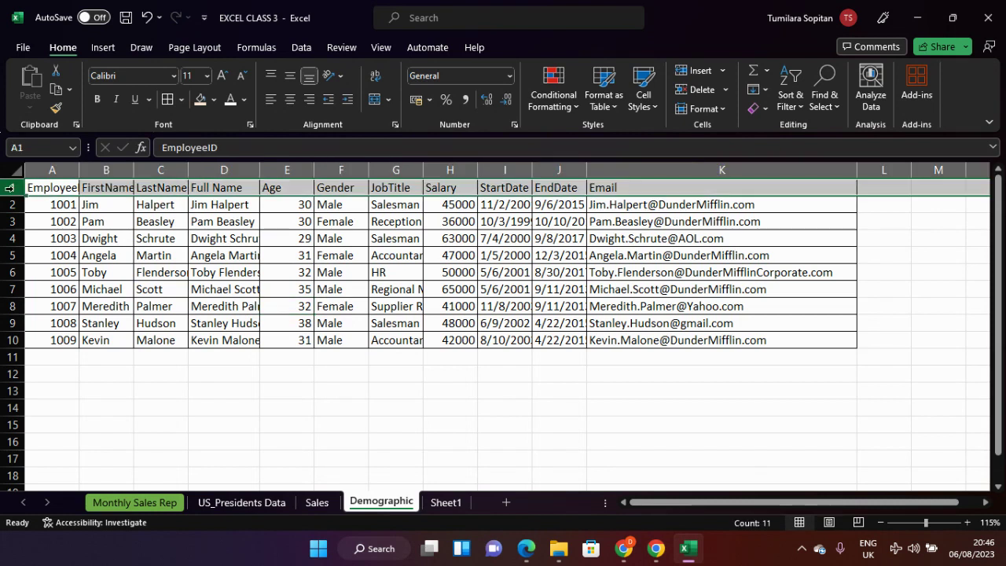
click(54, 187)
key(shift+Right)
key(shift+Right)
key(shift+Right)
key(shift+Right)
key(shift+Right)
key(shift+Right)
key(shift+Right)
key(shift+Right)
key(shift+Right)
key(shift+Right)
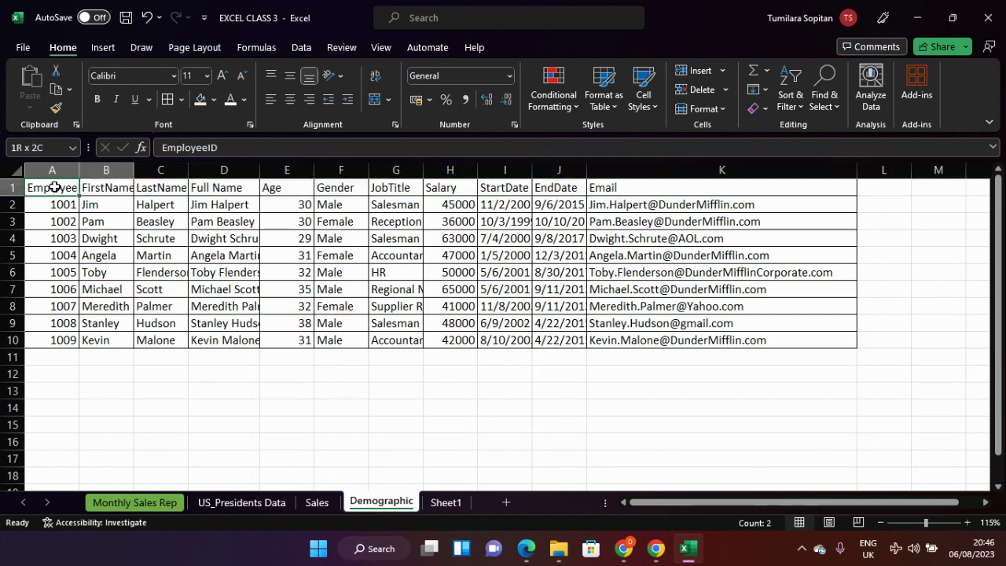
key(shift+Right)
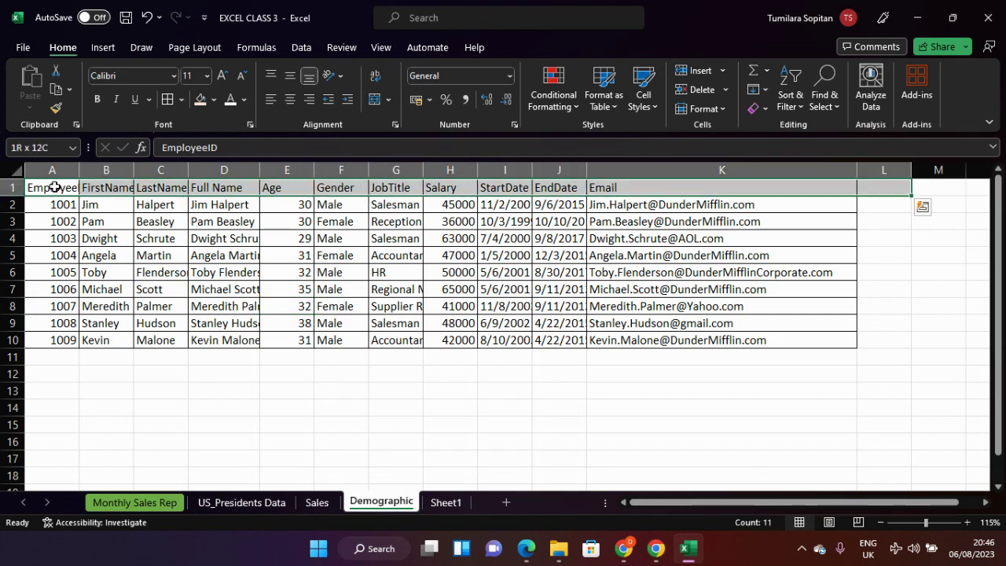
key(shift+Left)
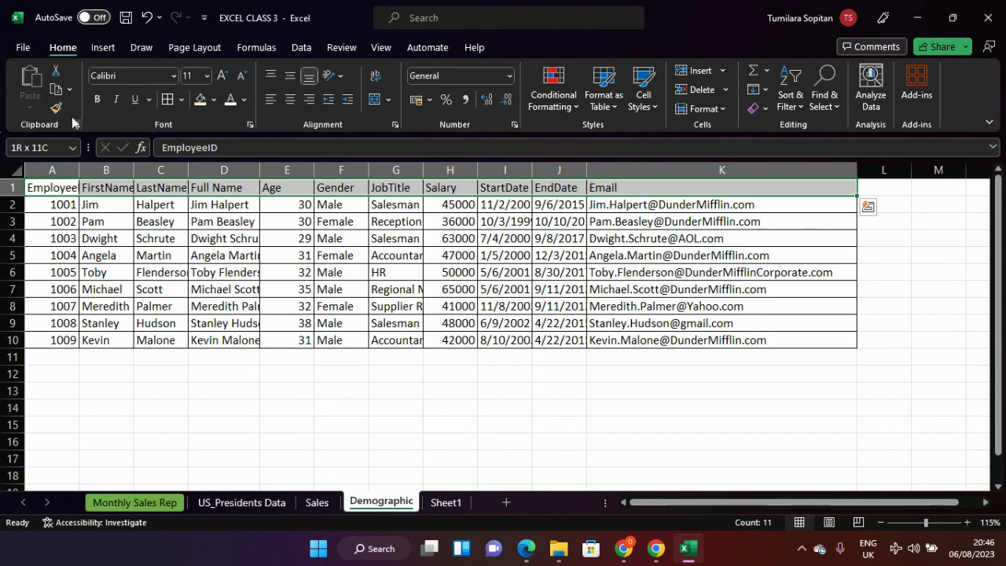
click(202, 105)
click(469, 358)
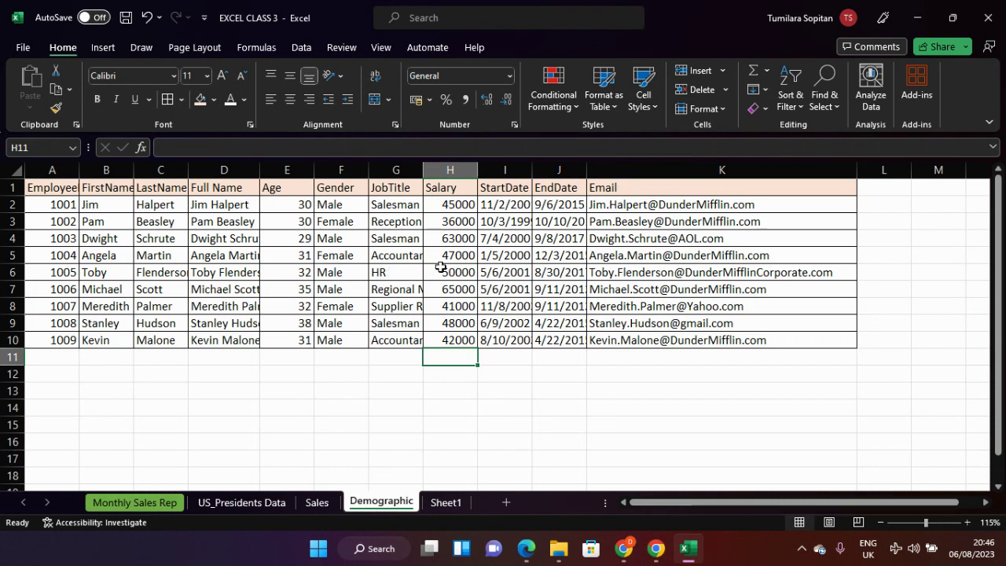
Step: Widen the JobTitle column so the full job titles fit
click(404, 170)
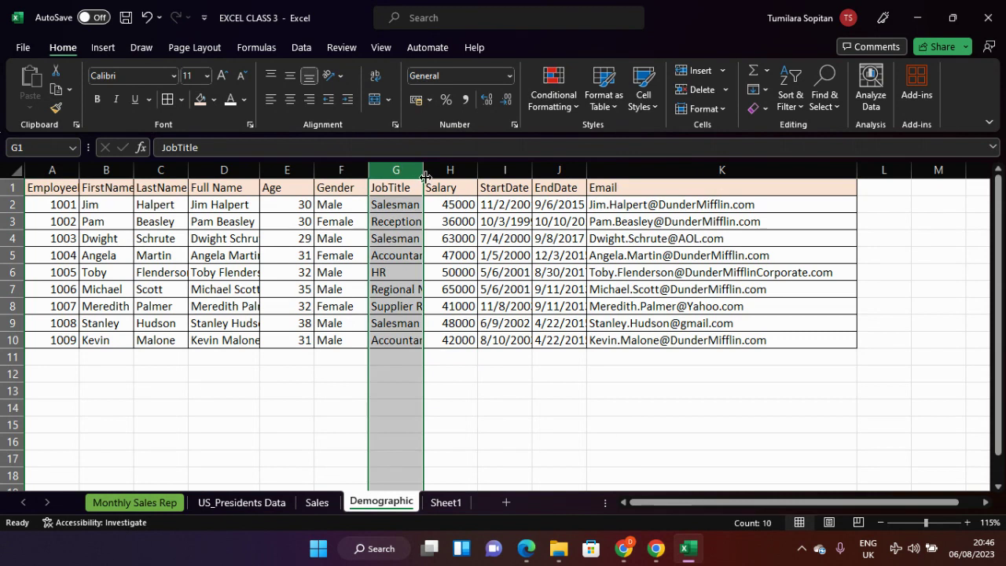
click(426, 181)
click(437, 183)
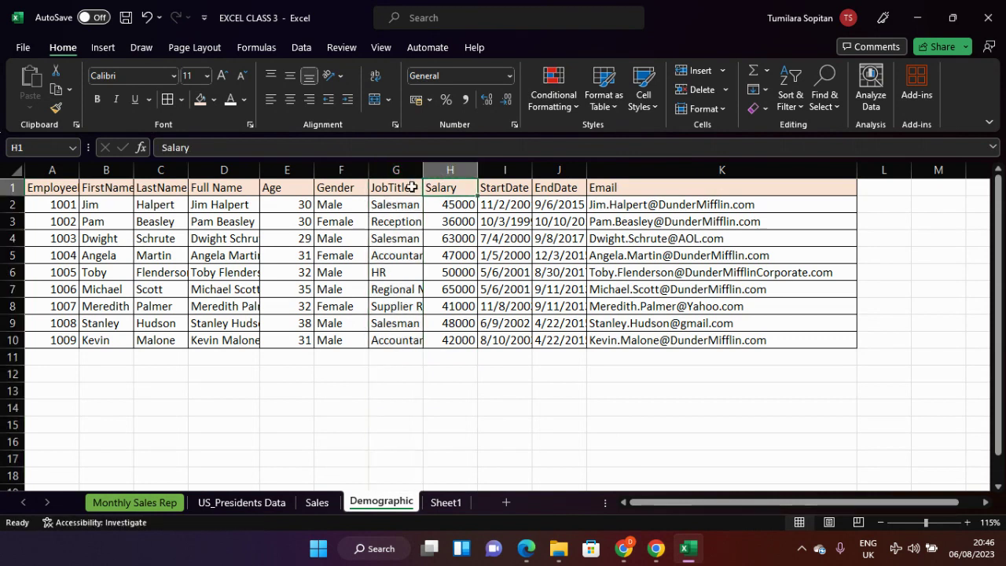
click(410, 170)
drag(423, 170, 472, 171)
click(504, 205)
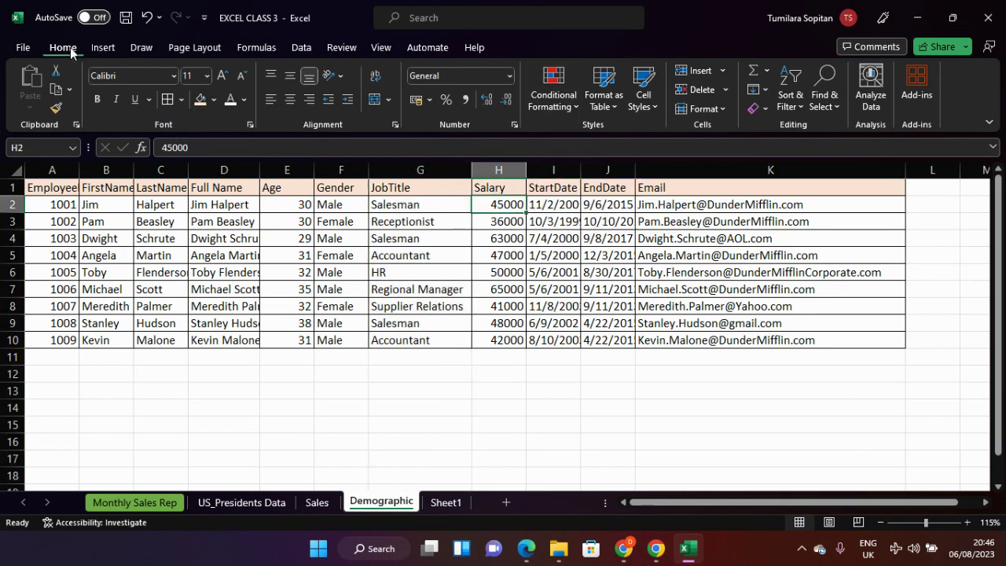
Step: Apply a Duplicate Values conditional formatting rule to salary cell H2 using Light Red Fill with Dark Red Text
click(576, 106)
mouse_move(560, 141)
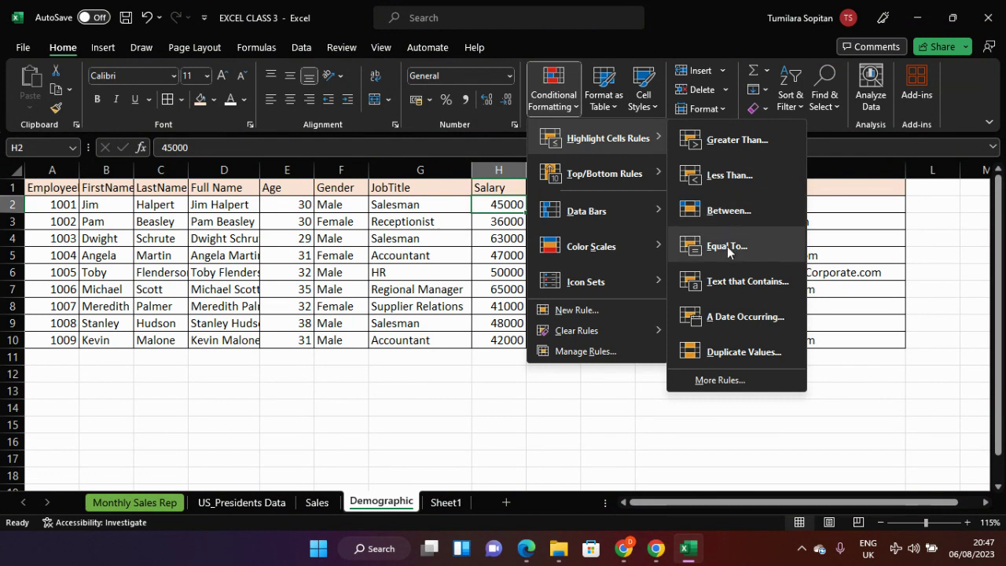
click(714, 349)
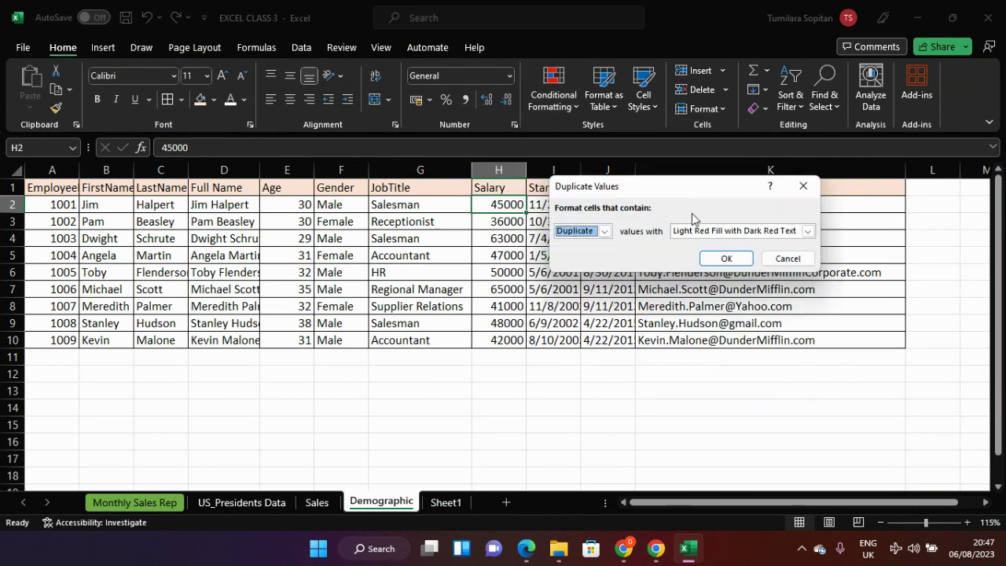
click(727, 259)
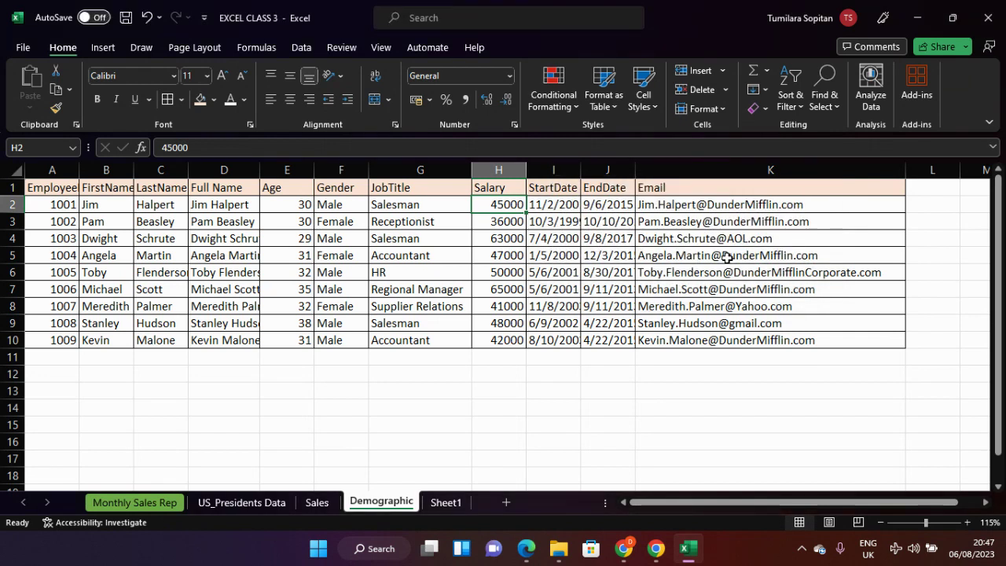
click(599, 209)
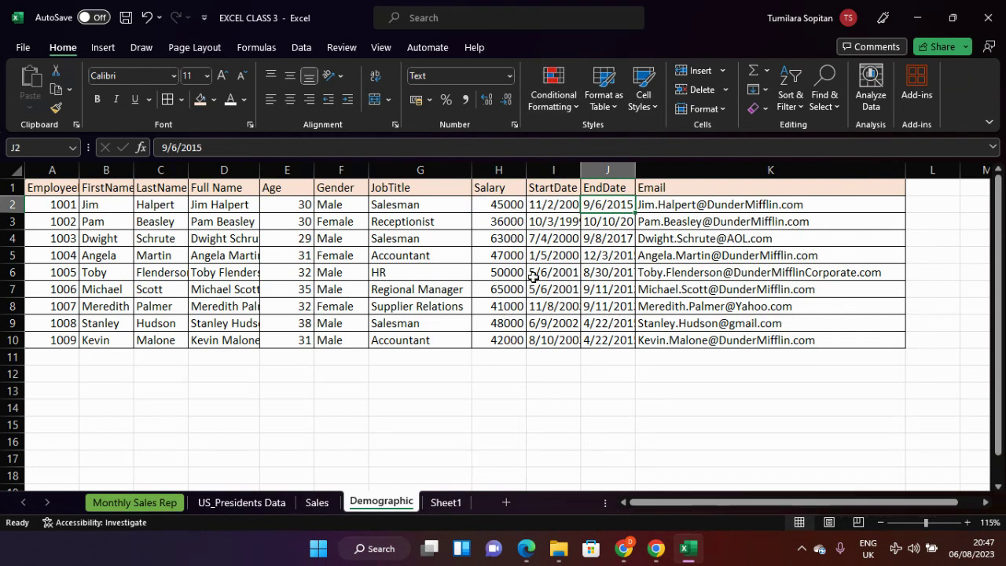
Step: Try a Duplicate Values conditional formatting rule on the whole employee table A1:K10 using Light Red Fill with Dark Red Text
click(551, 260)
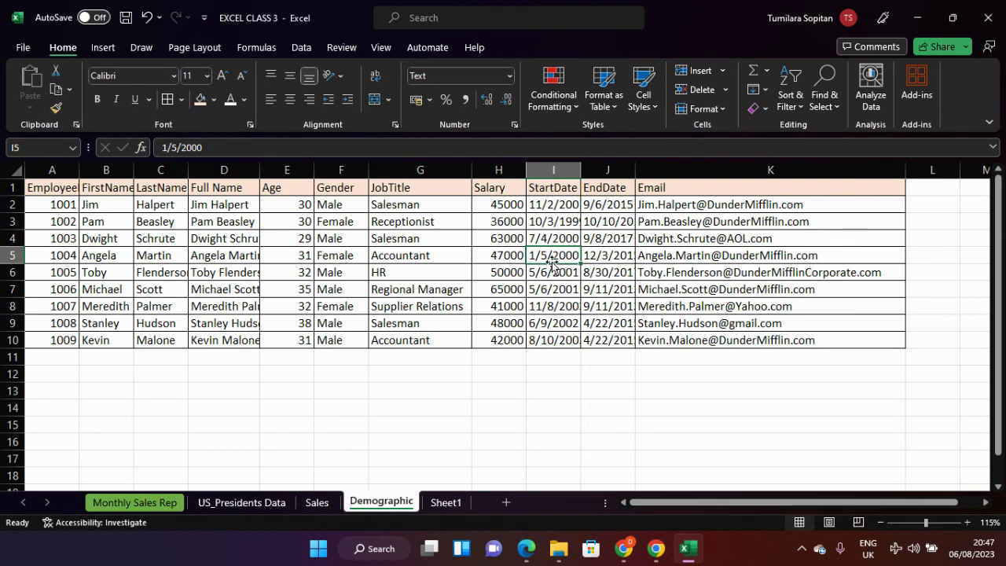
key(ctrl+a)
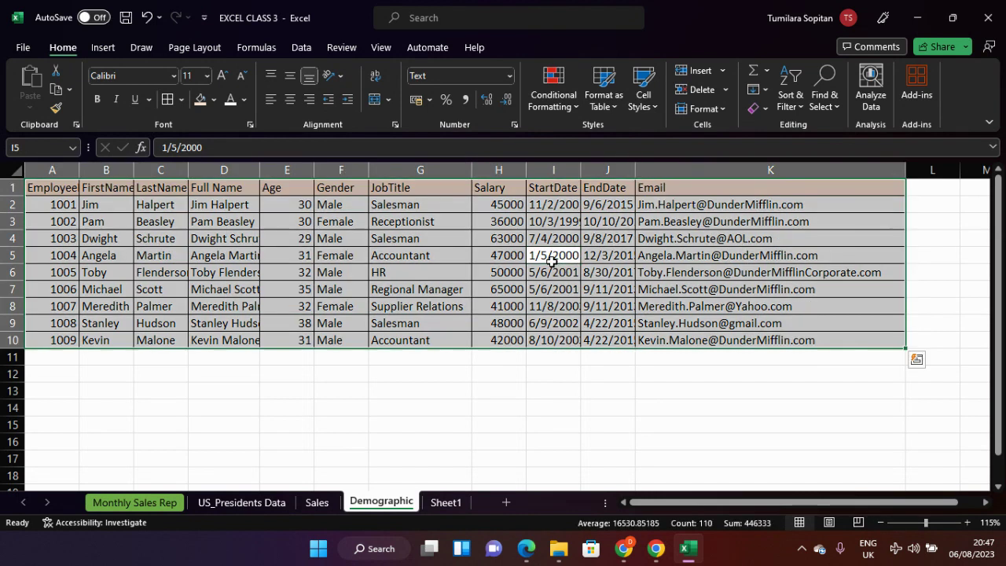
click(580, 108)
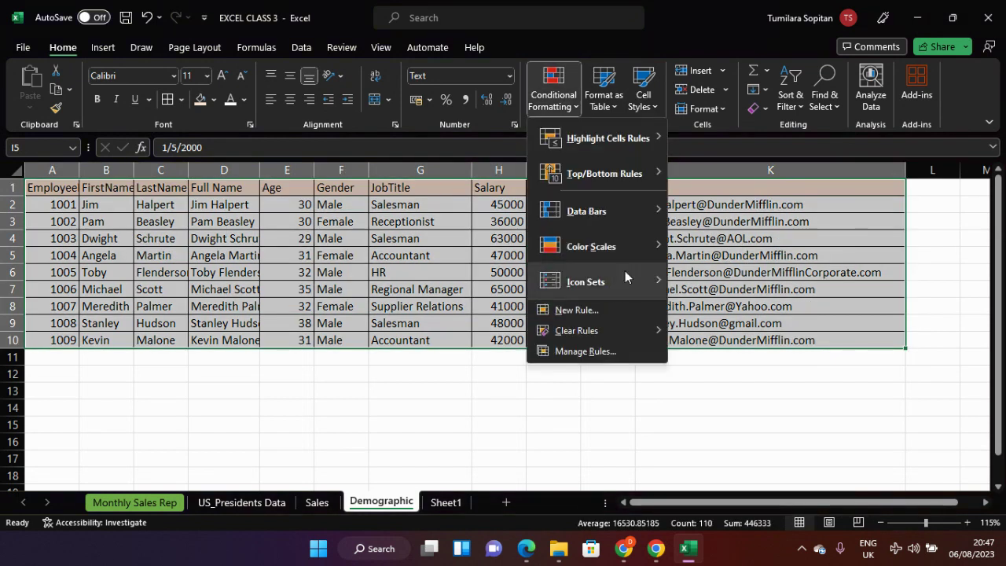
mouse_move(614, 173)
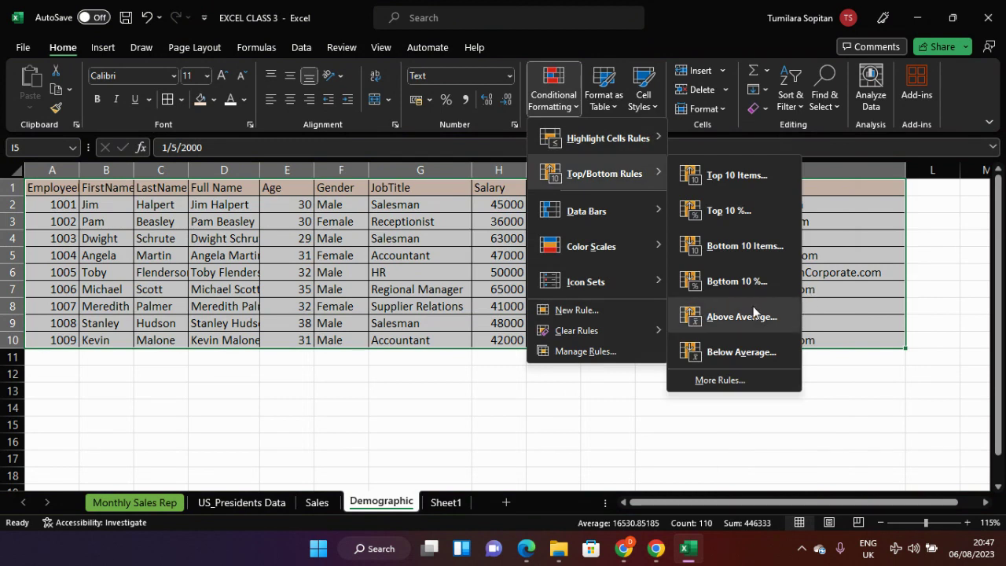
mouse_move(610, 139)
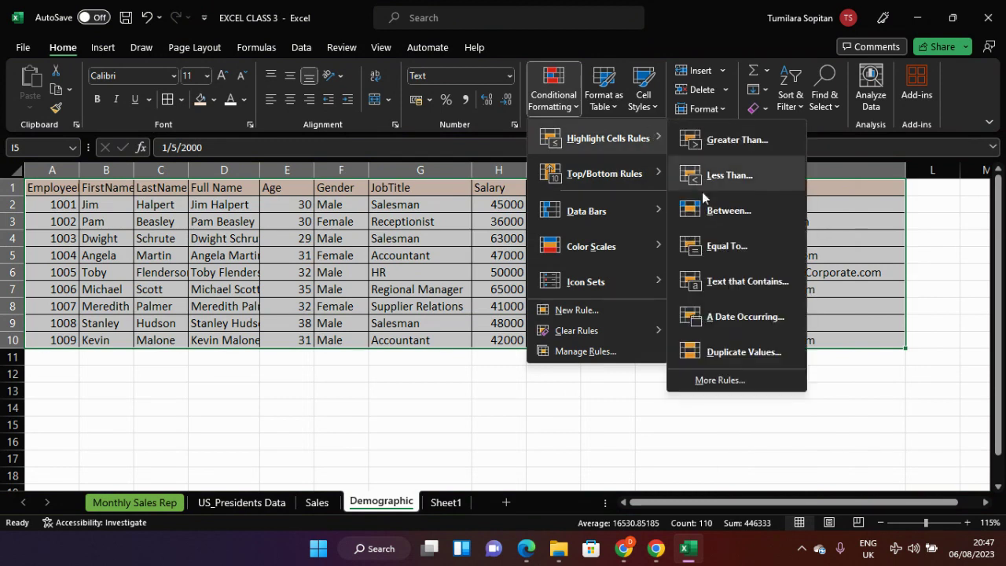
click(709, 354)
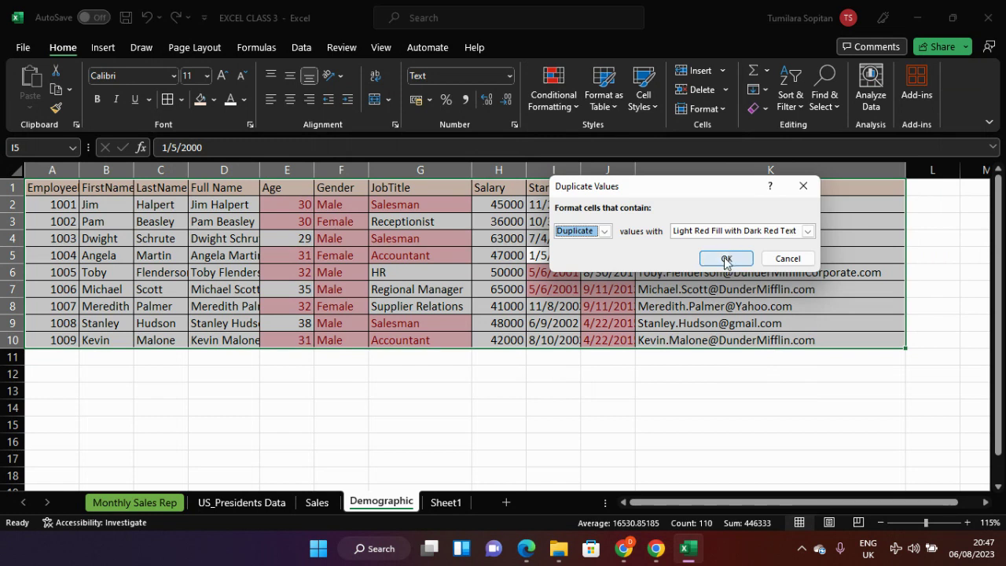
click(727, 258)
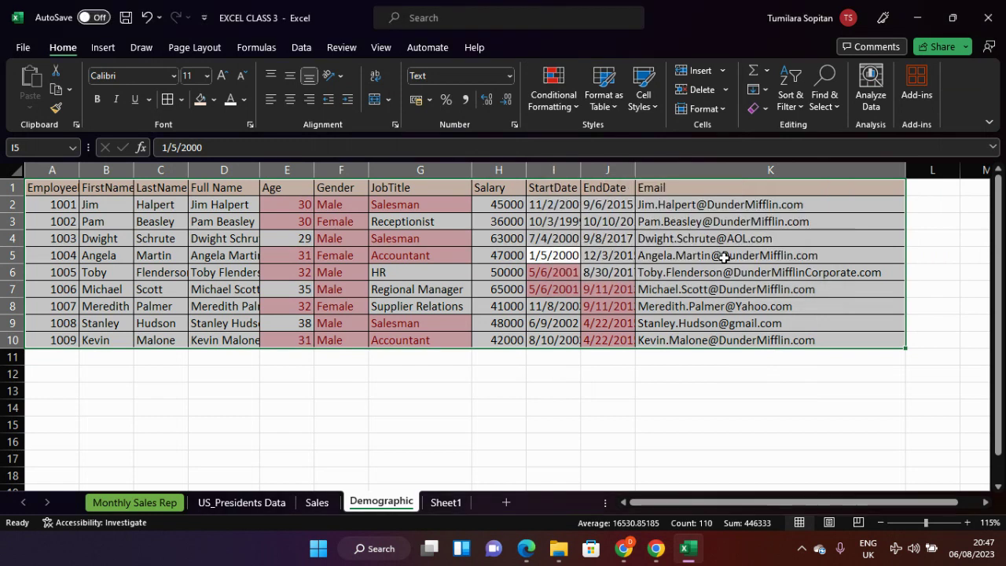
click(714, 323)
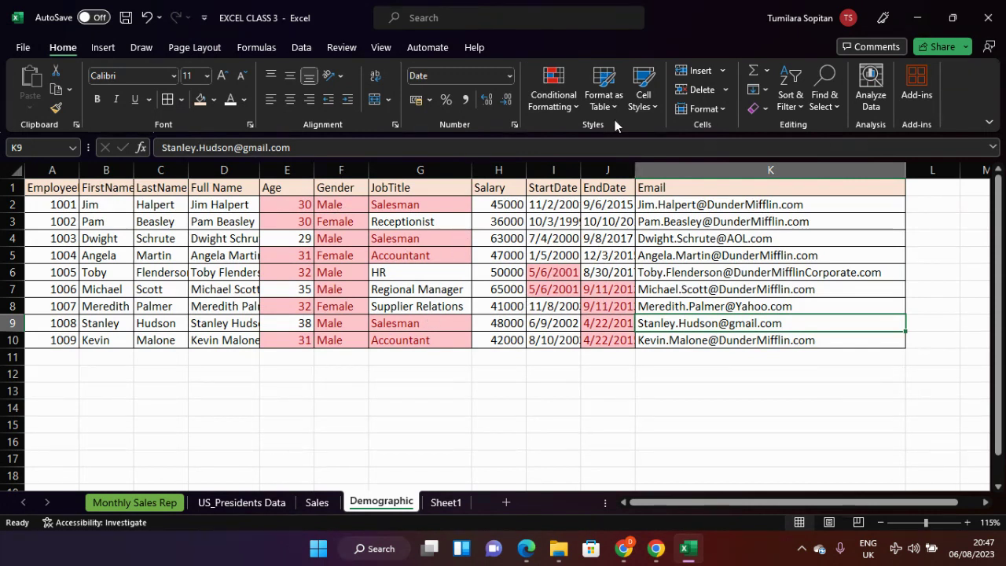
key(ctrl+z)
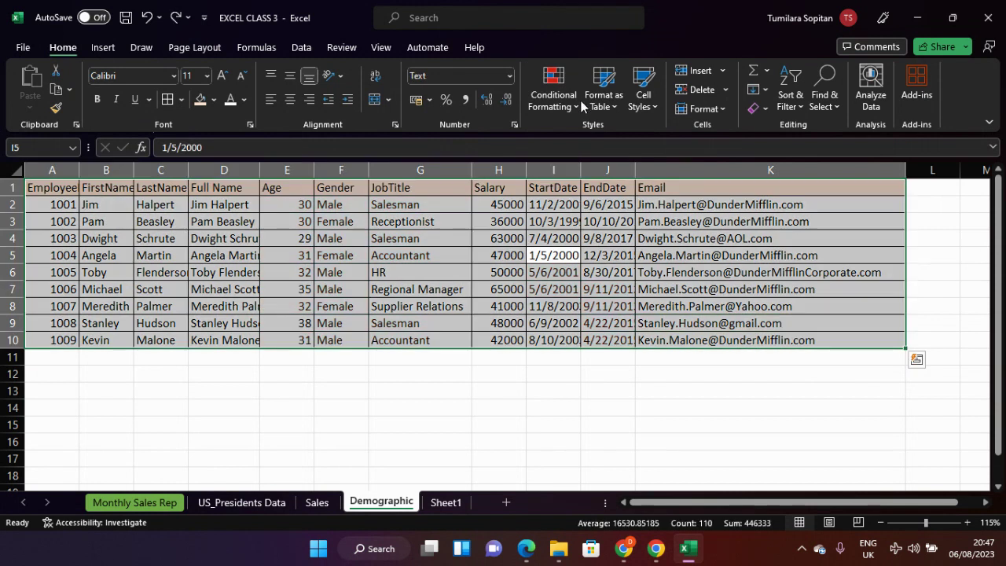
Step: Start a Between conditional formatting rule on the employee table A1:K10 for values from 45000 to 60000
click(576, 106)
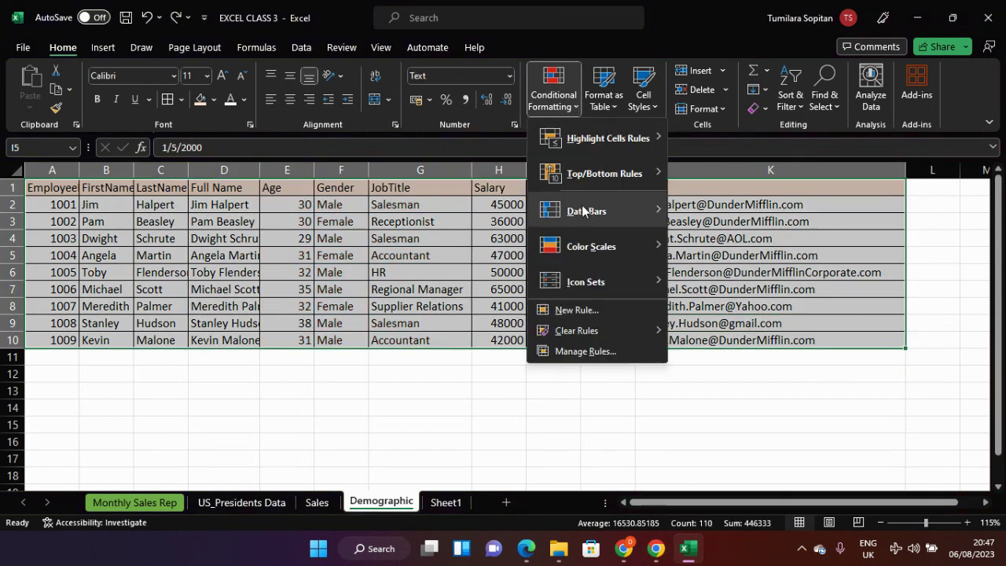
mouse_move(651, 139)
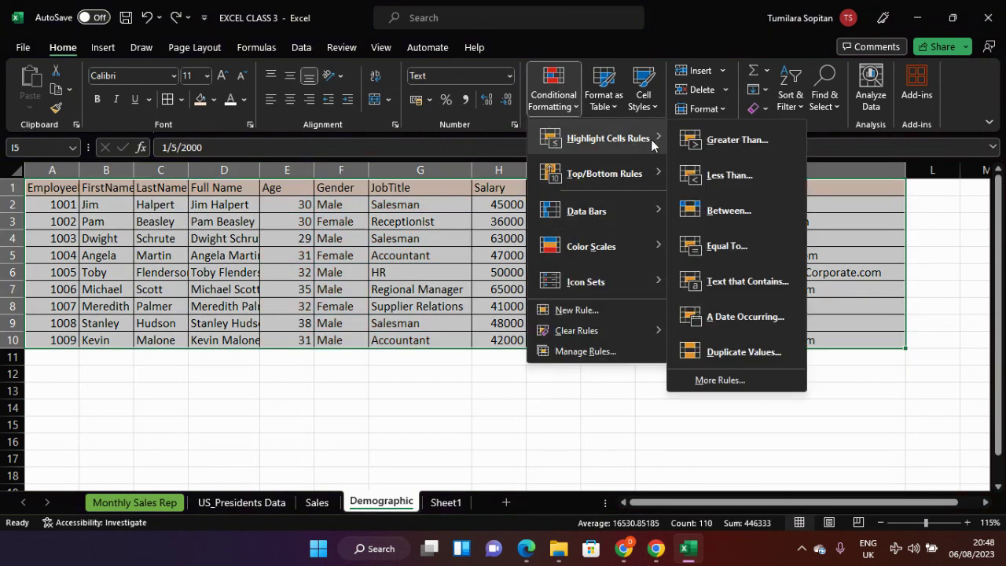
click(732, 217)
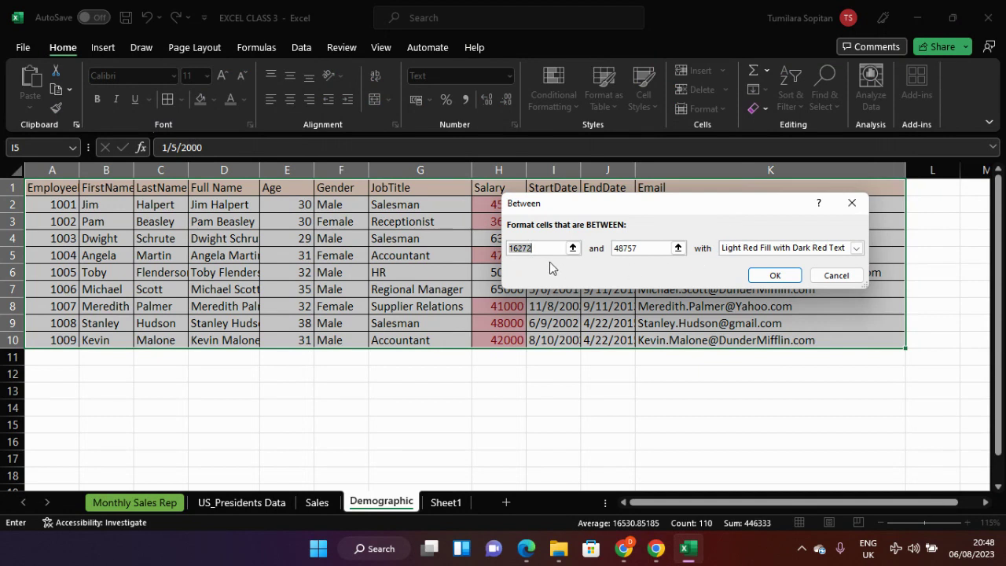
key(BackSpace)
text(45)
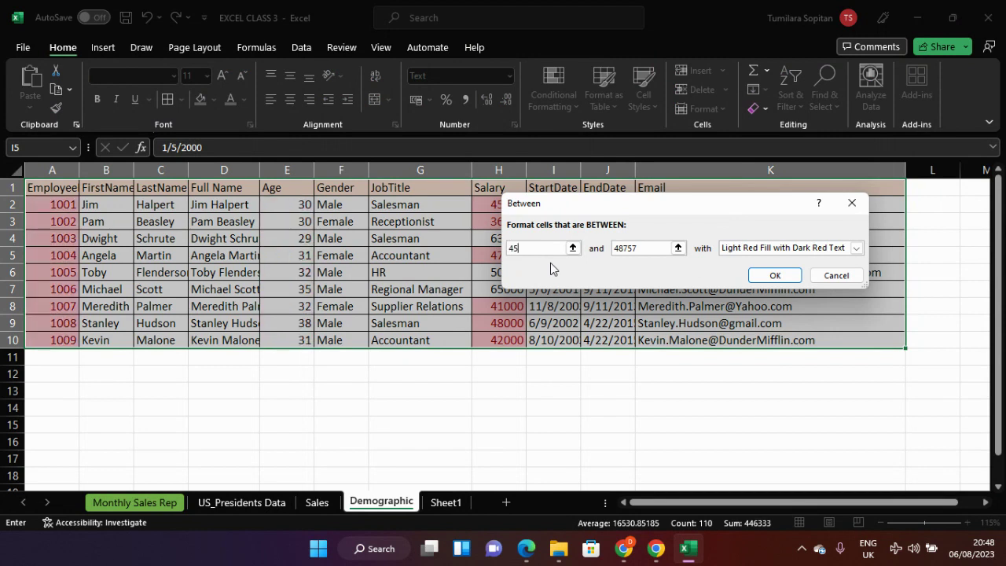
text(00)
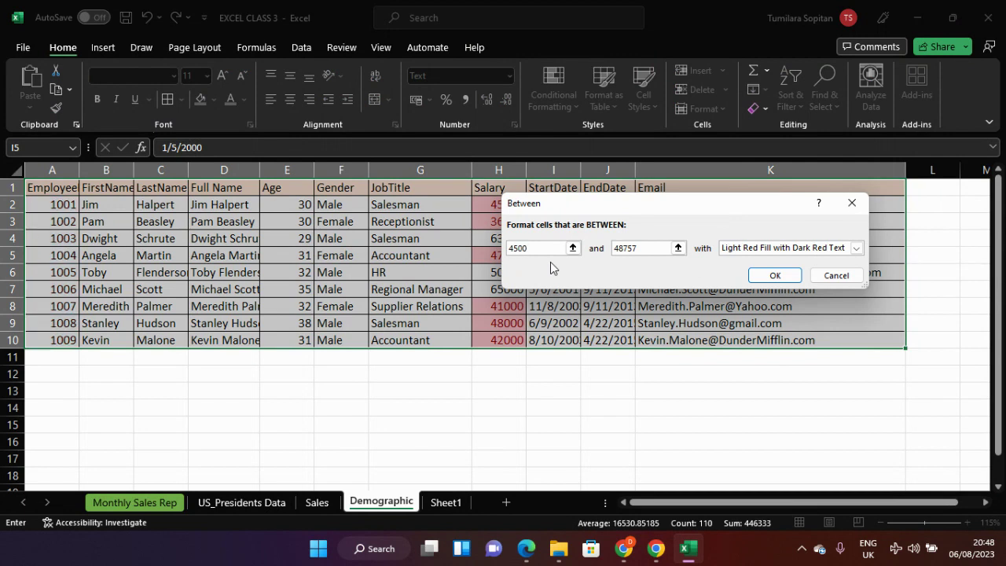
text(0)
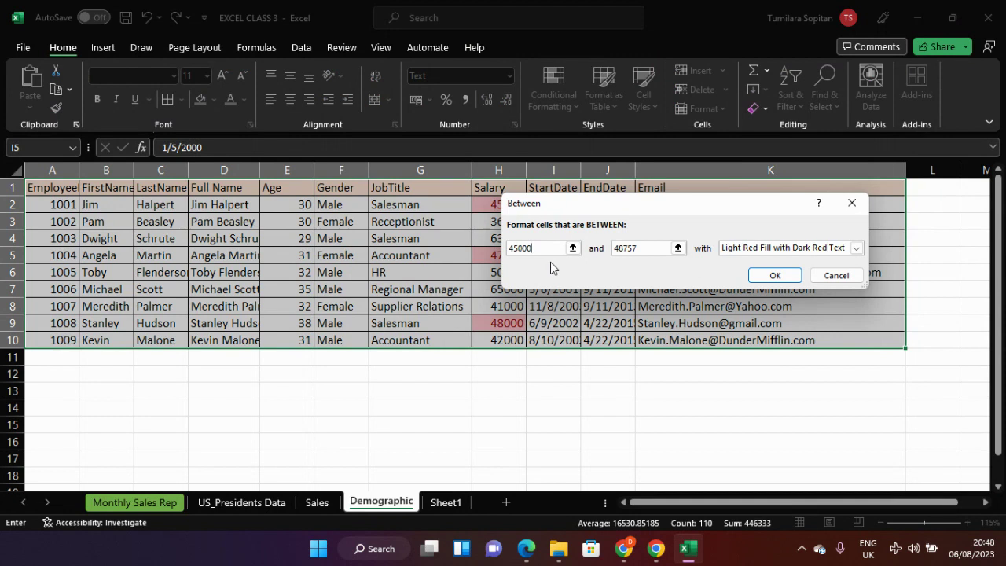
click(678, 247)
key(BackSpace)
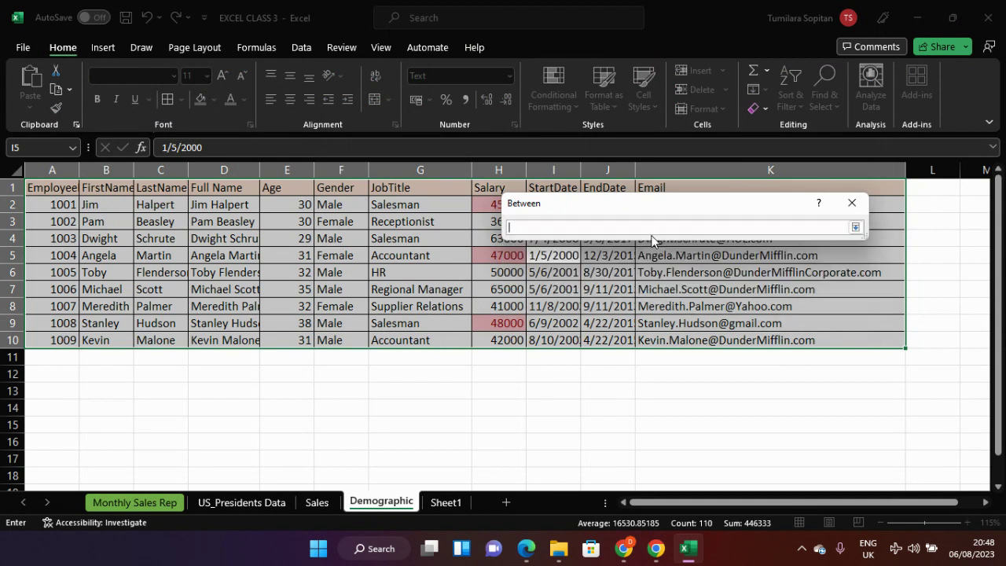
text(600)
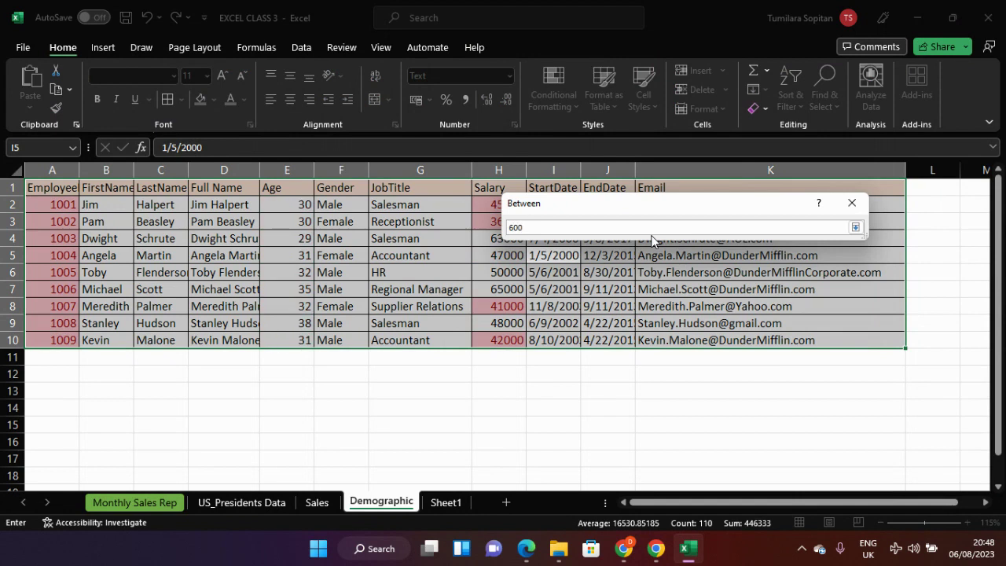
text(00)
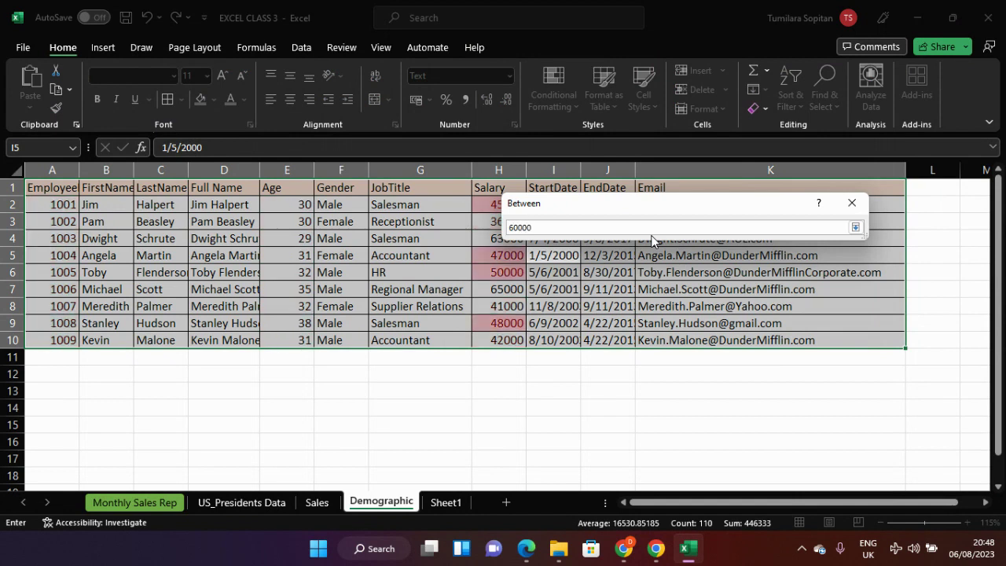
click(856, 228)
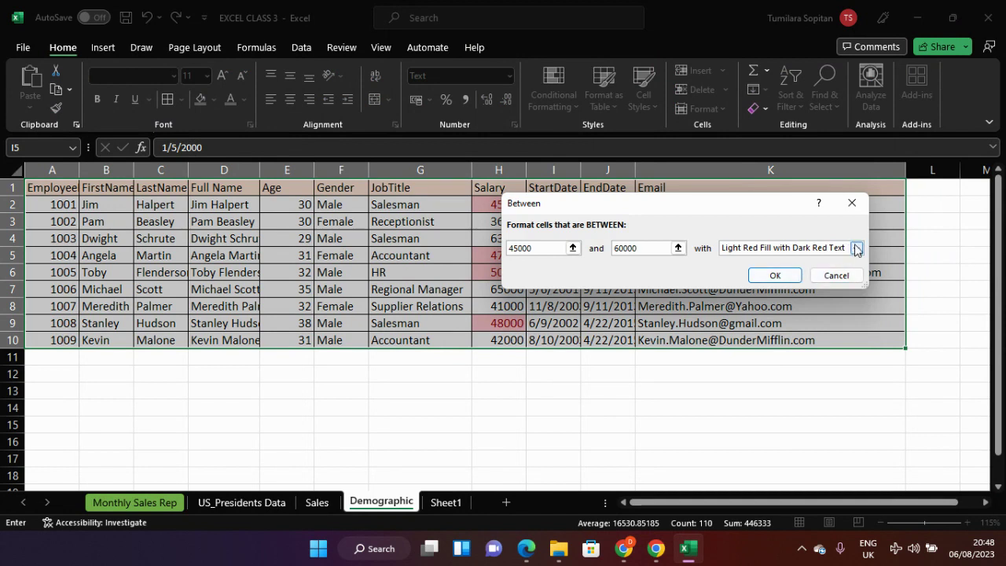
Step: Set the Between rule's format to Red Text and apply it to the table
click(856, 248)
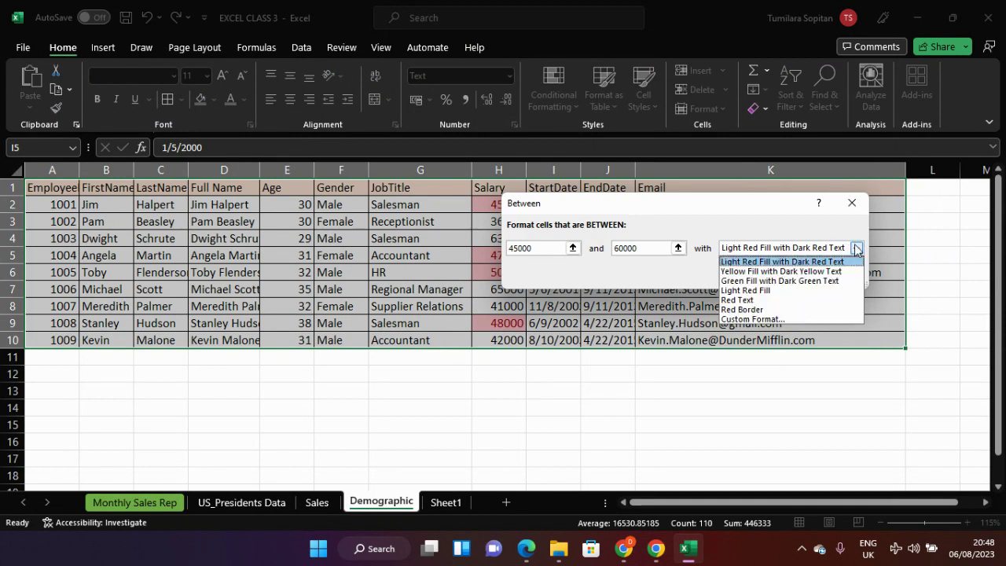
click(751, 301)
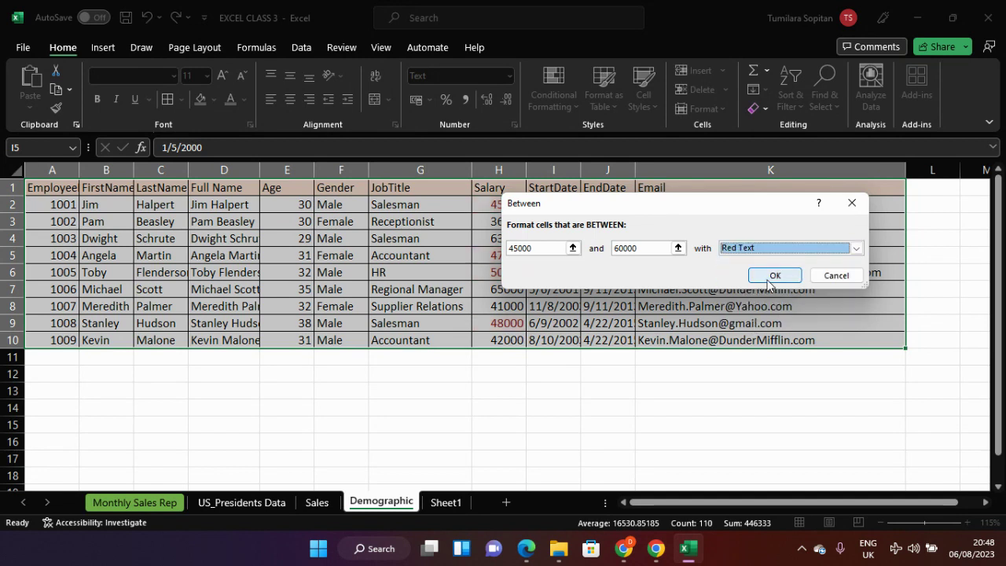
click(769, 280)
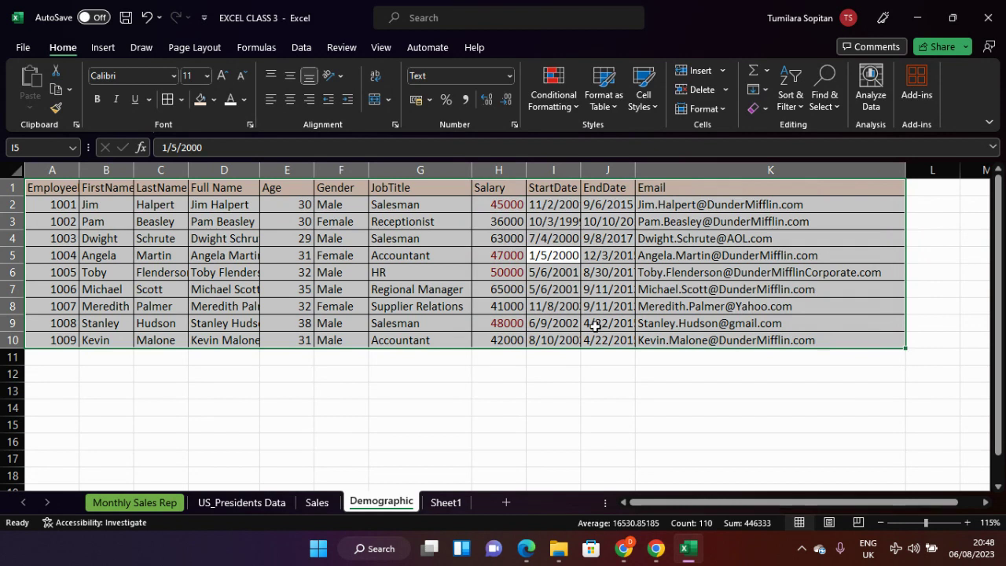
click(596, 326)
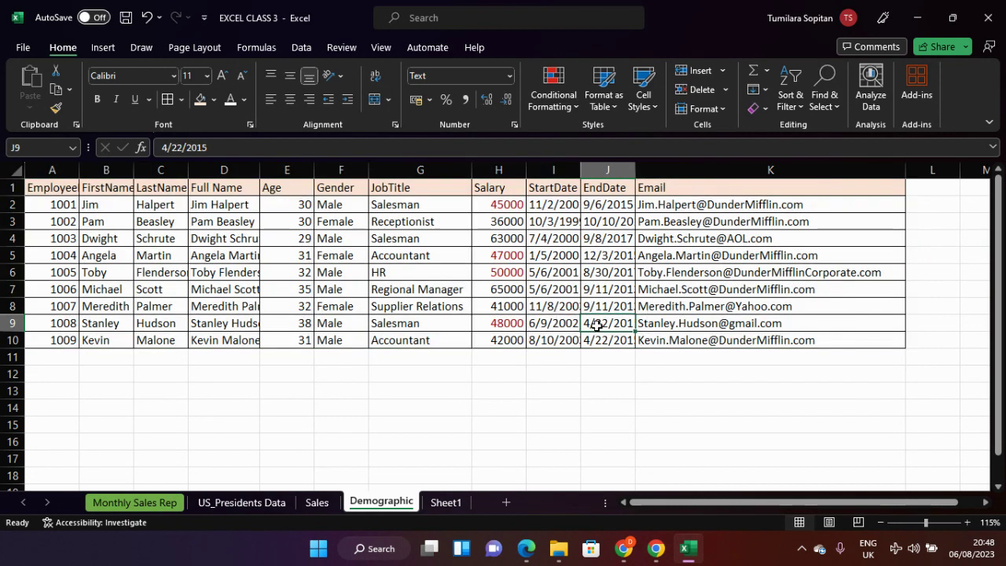
Step: Clear the conditional formatting rules from the entire Demographic sheet
ctrl+scroll(596, 326, up, 2)
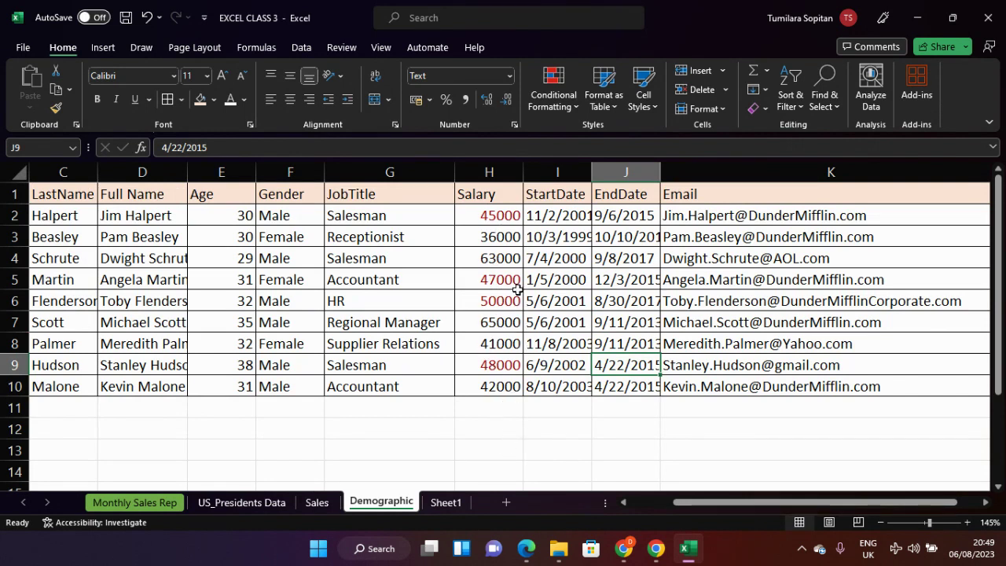
scroll(635, 267, down, 1)
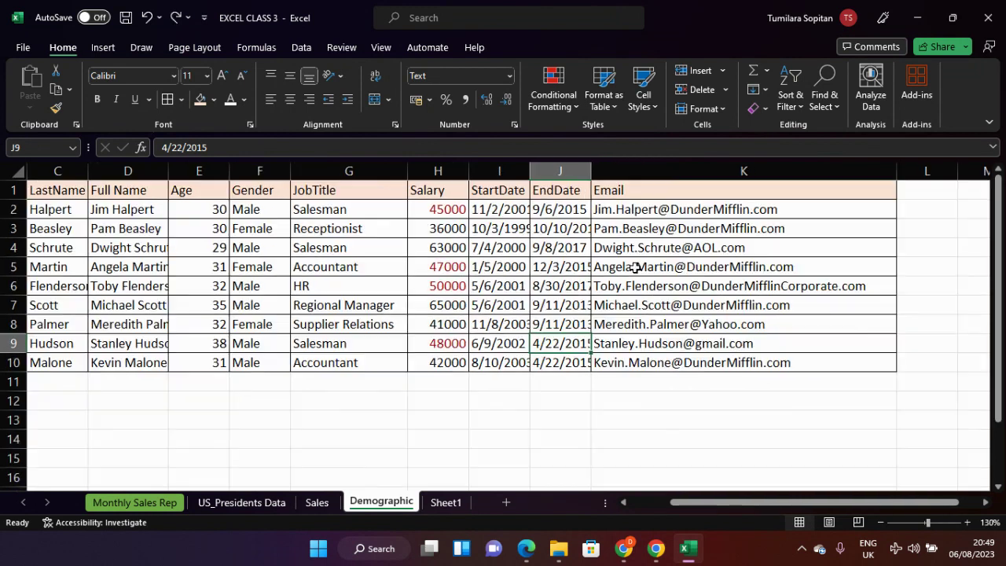
click(578, 108)
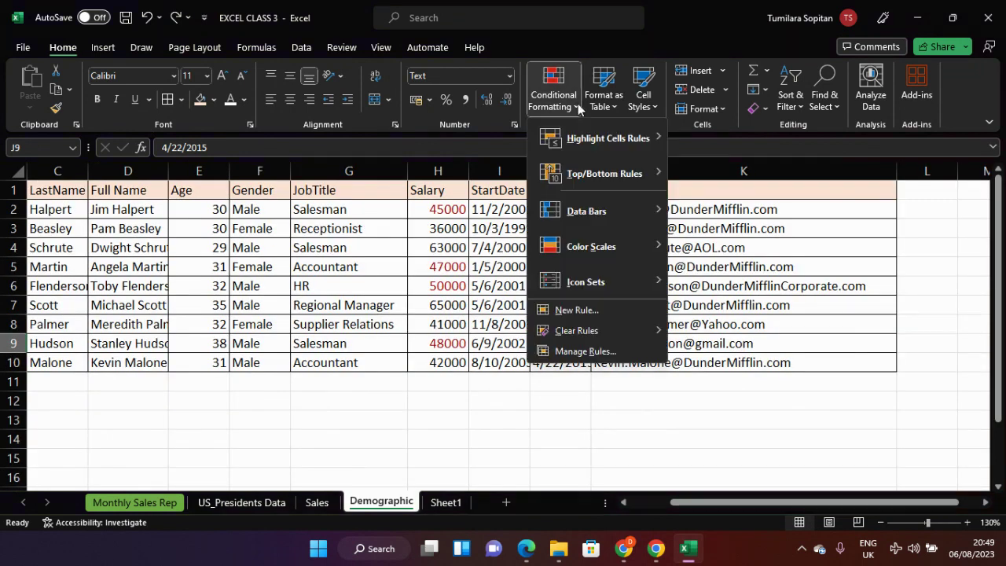
mouse_move(645, 330)
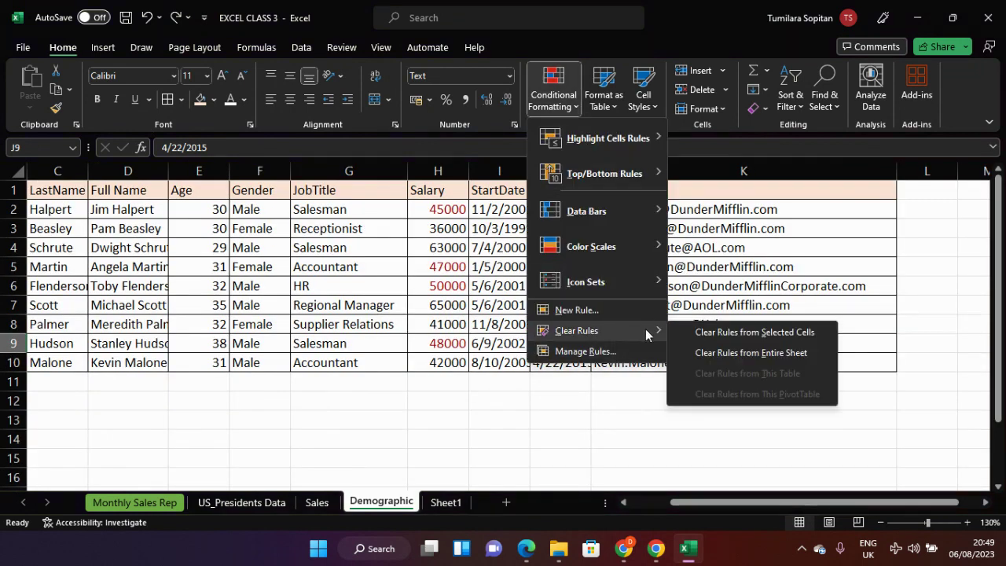
click(717, 356)
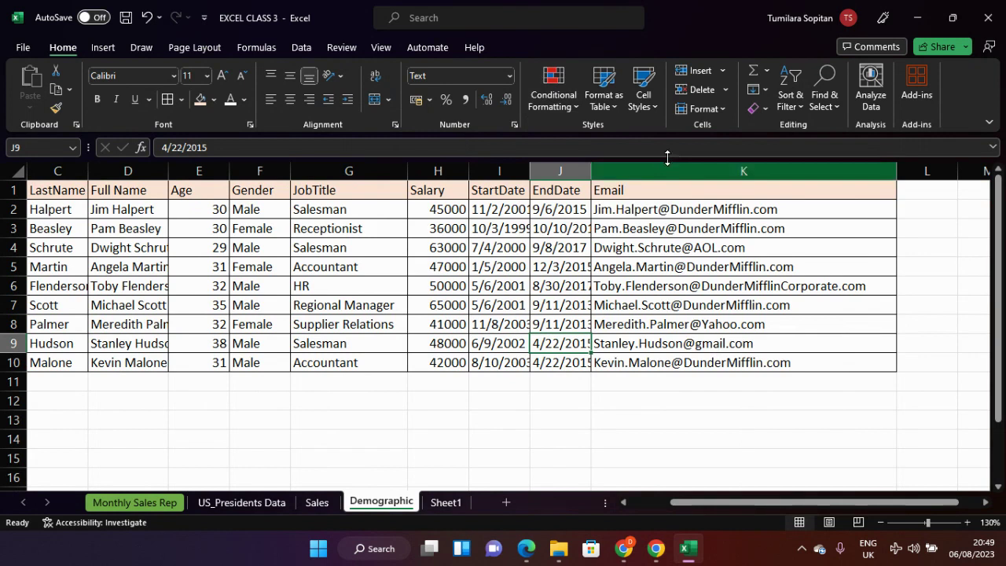
click(574, 107)
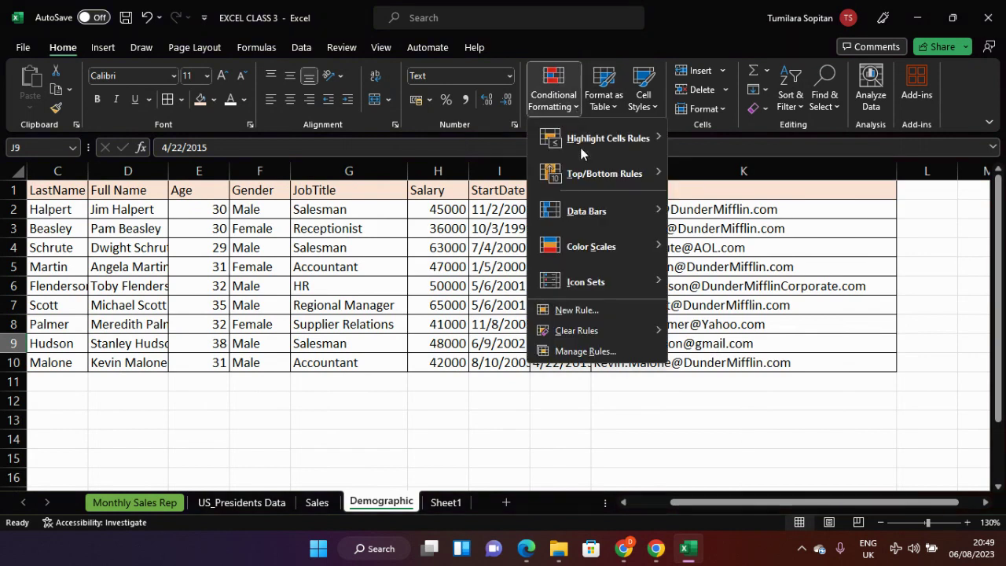
mouse_move(638, 208)
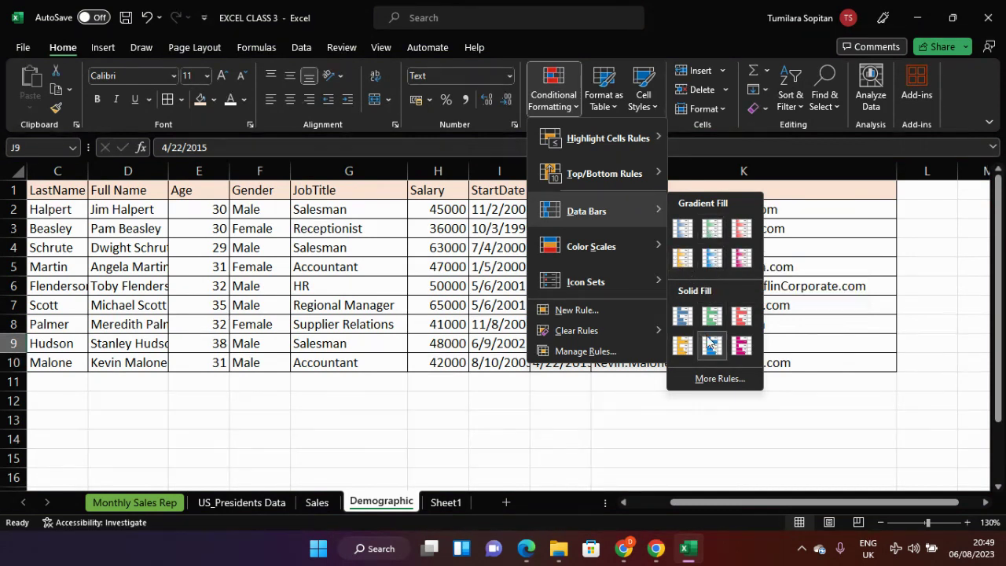
click(607, 411)
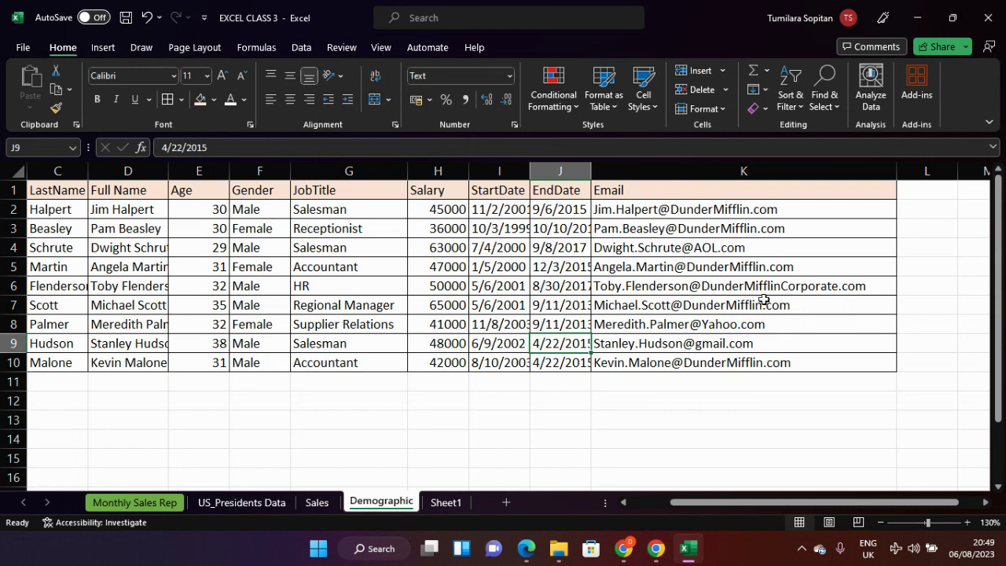
Step: Apply a Text That Contains conditional formatting rule for "salesman" to the Email header cell K1 with the Light Red Fill with Dark Red Text format
click(758, 187)
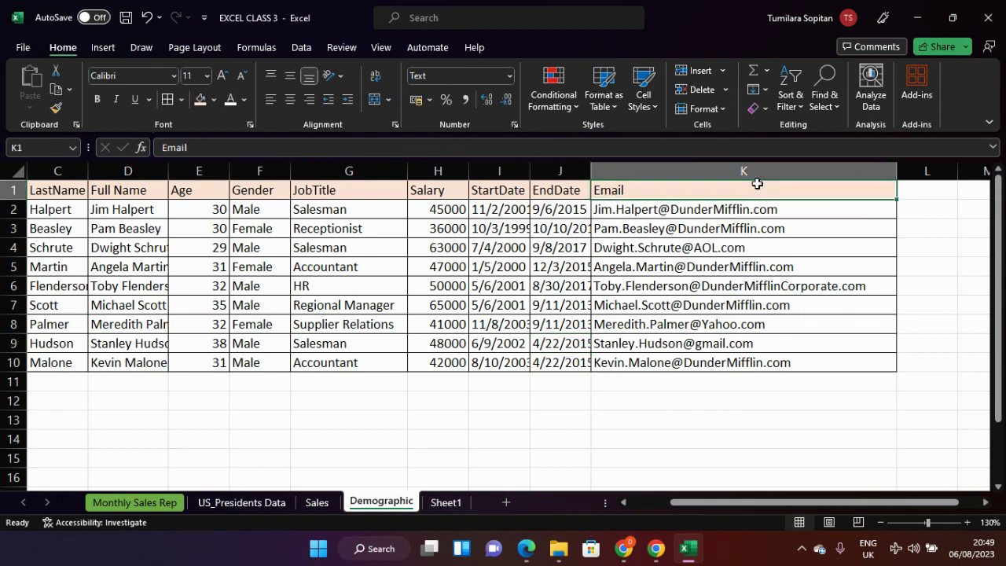
click(573, 99)
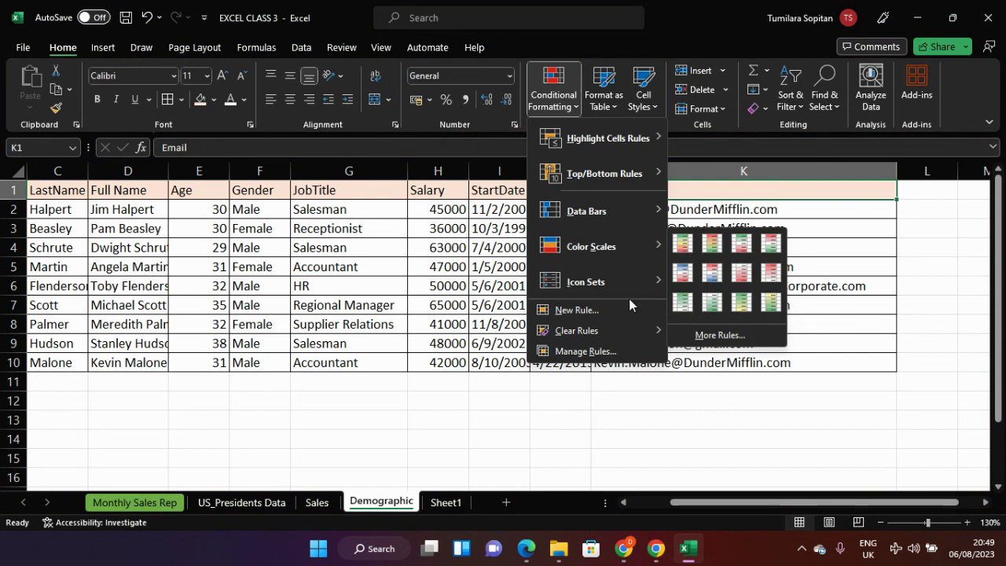
mouse_move(634, 136)
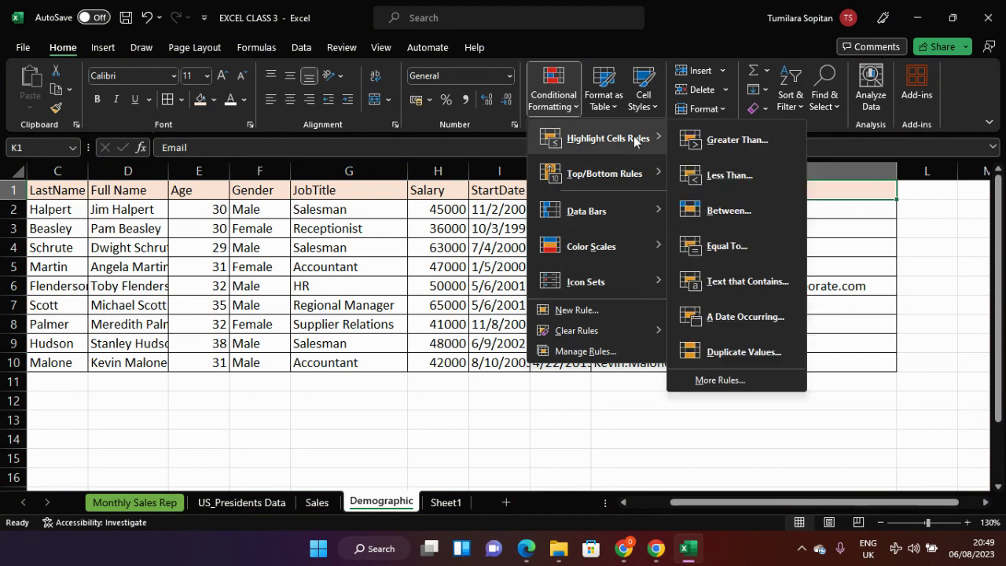
click(767, 282)
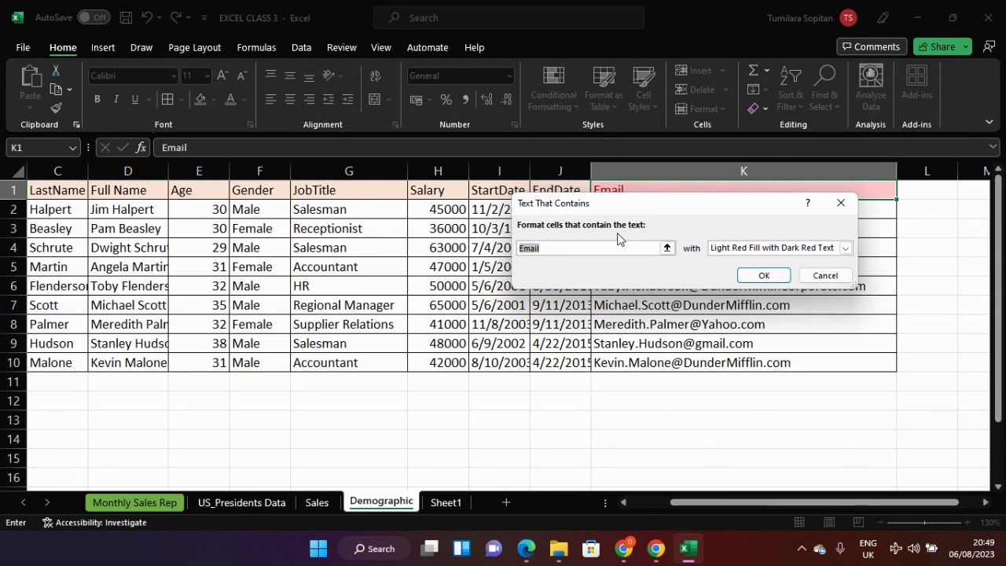
key(BackSpace)
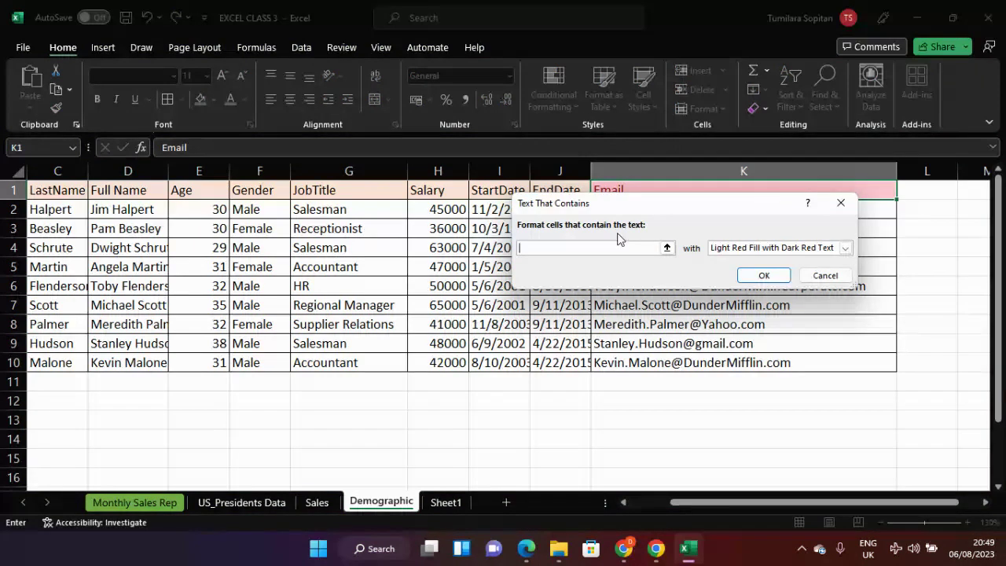
text(sale)
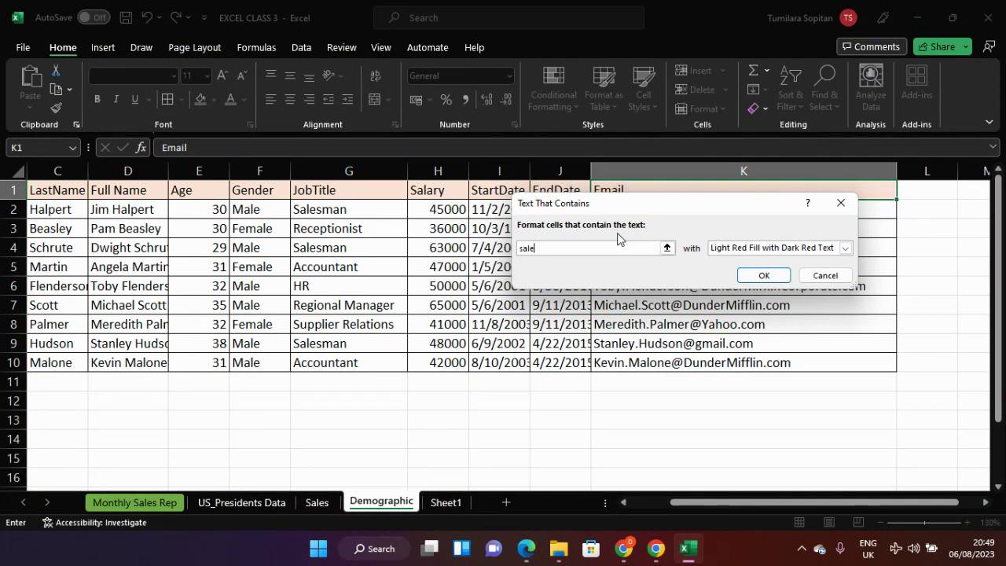
text(sman)
click(767, 275)
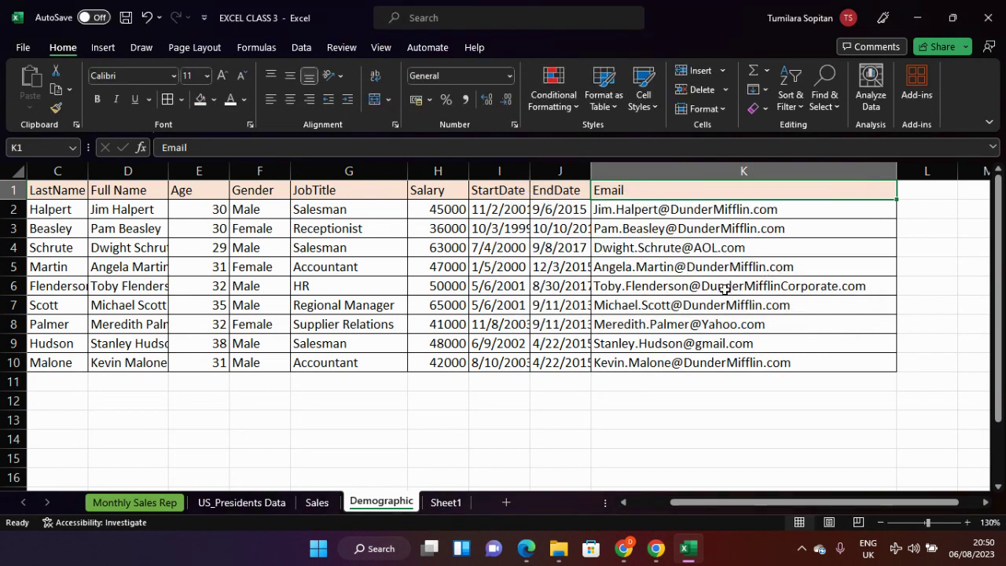
Step: Clear the conditional formatting rules from the entire sheet to remove the text rule from the Email header
click(691, 299)
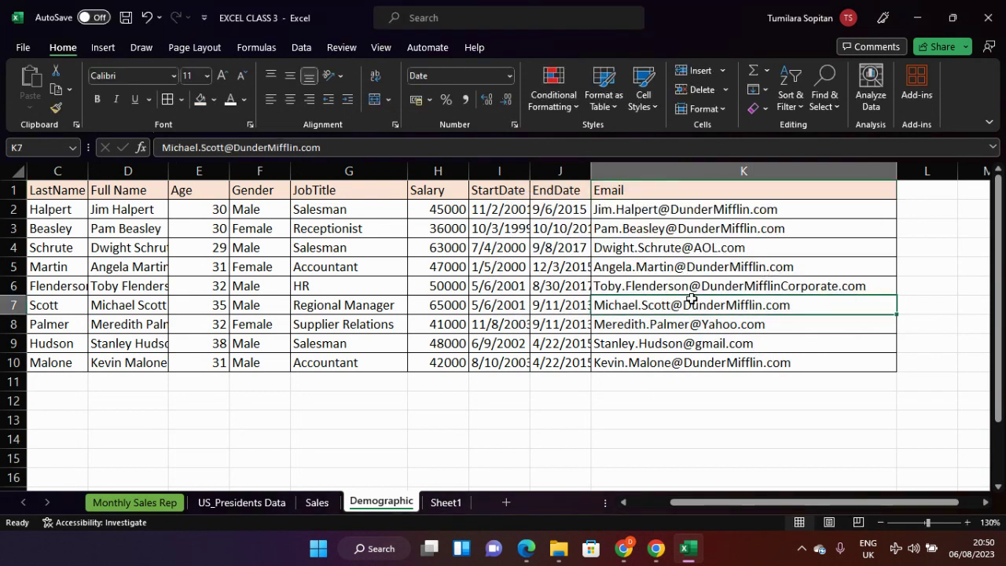
click(569, 106)
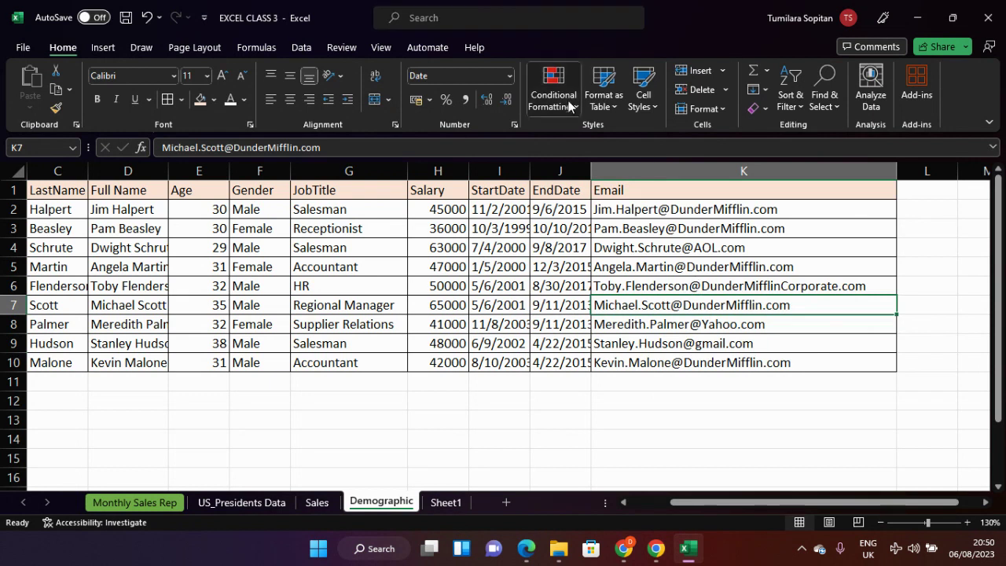
mouse_move(606, 336)
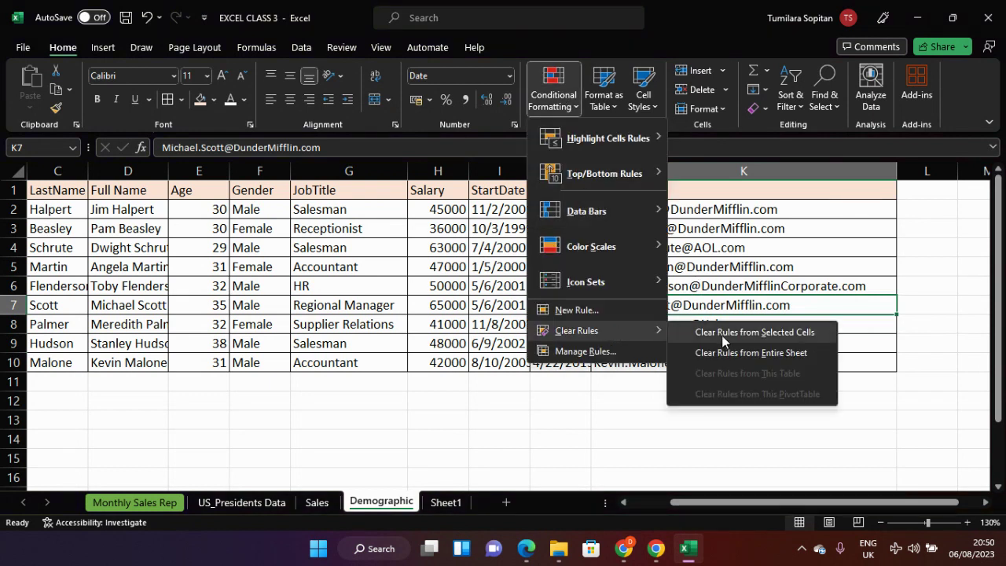
click(728, 355)
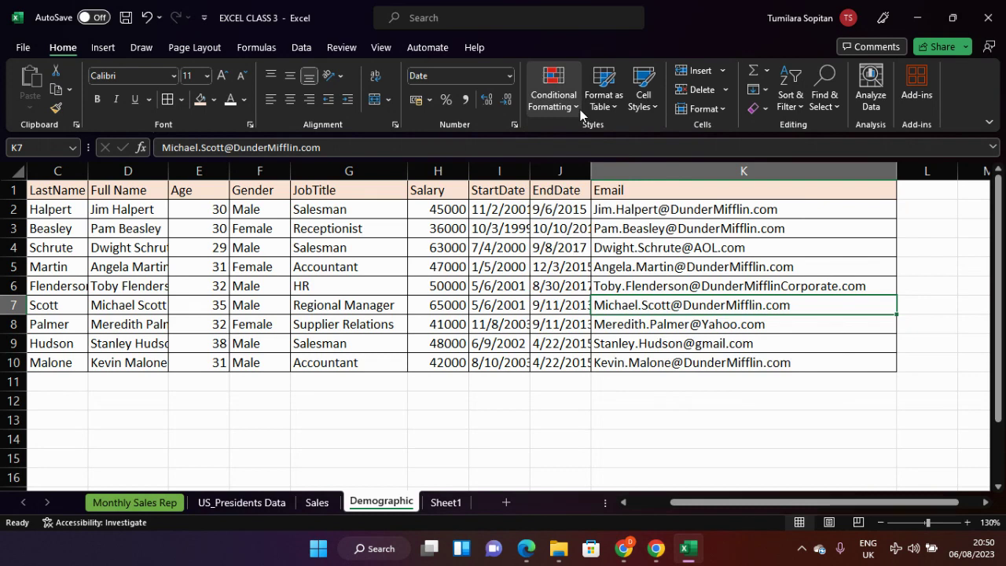
click(580, 109)
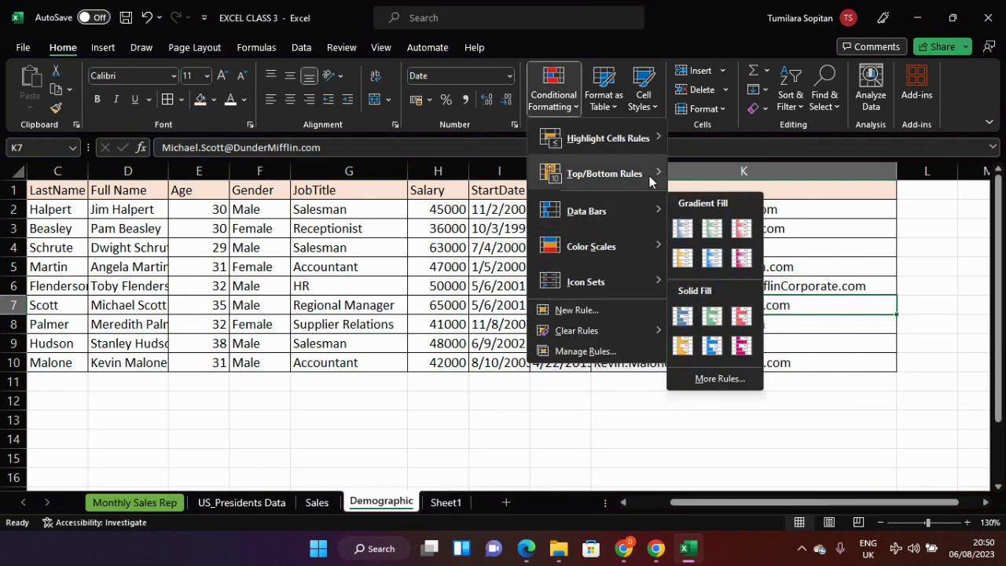
mouse_move(621, 139)
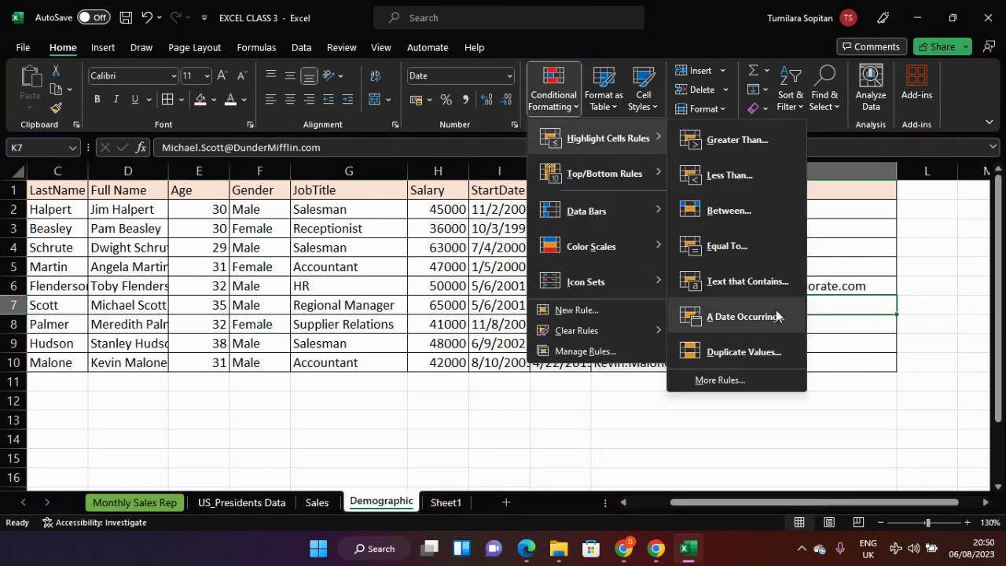
click(753, 281)
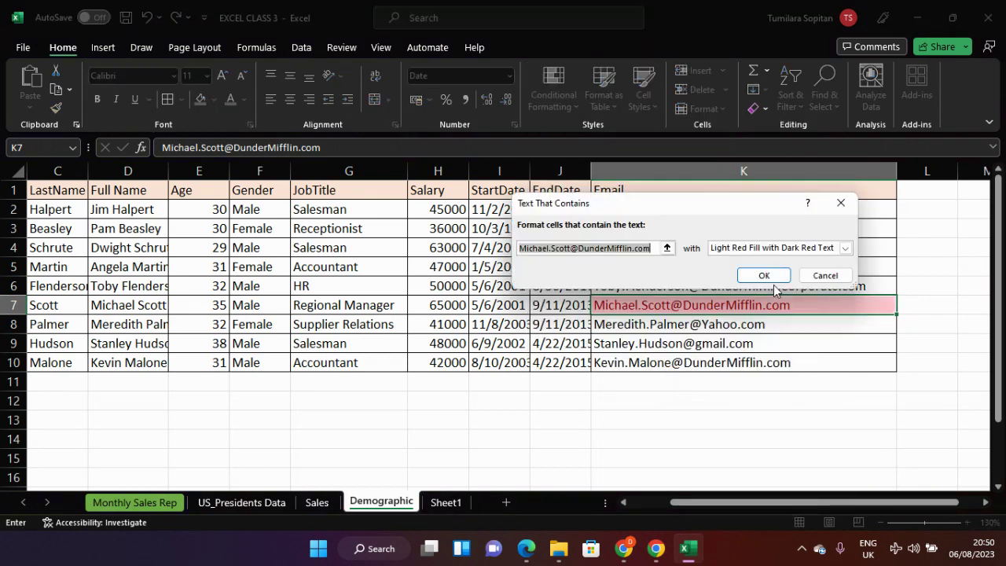
click(665, 248)
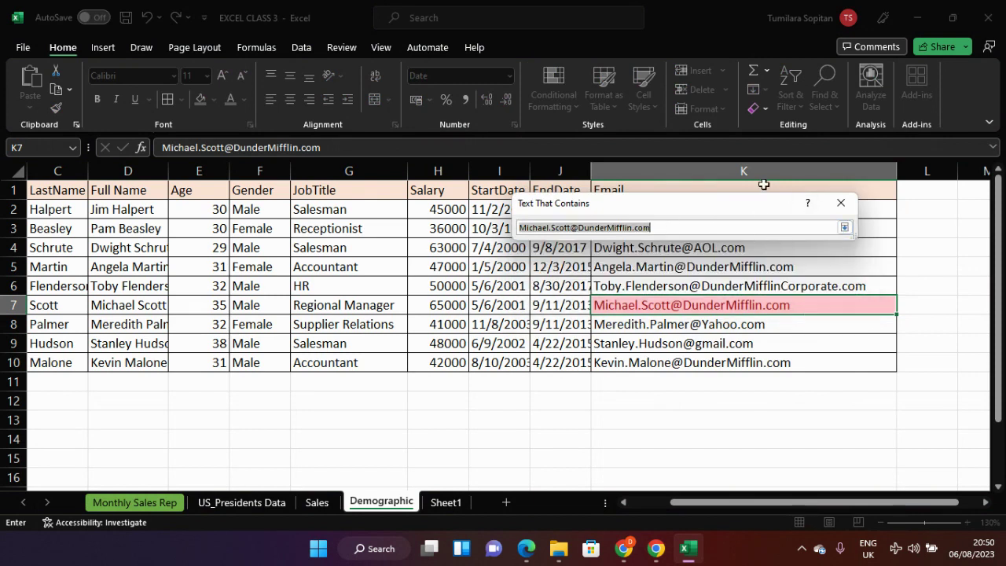
drag(760, 211, 781, 244)
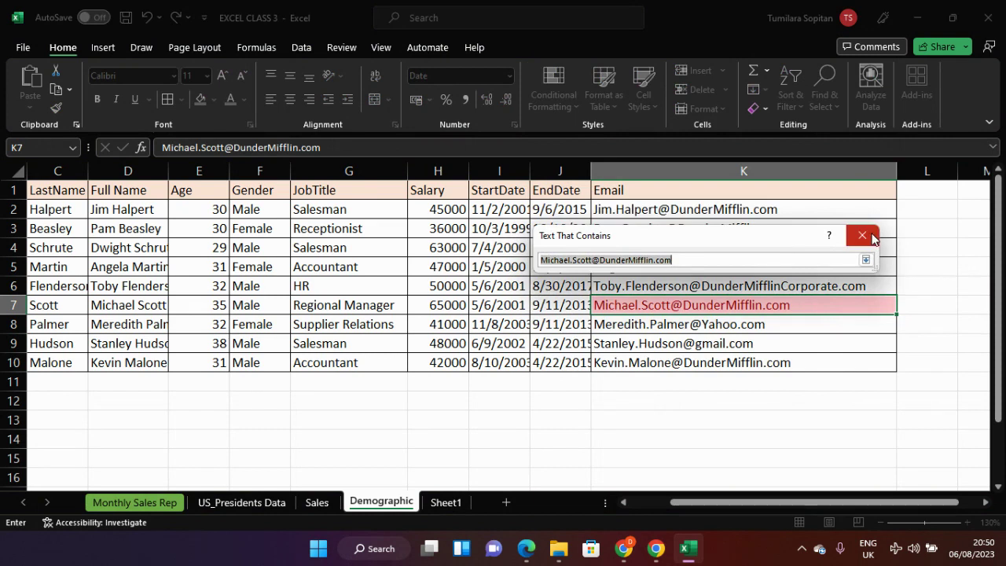
click(865, 259)
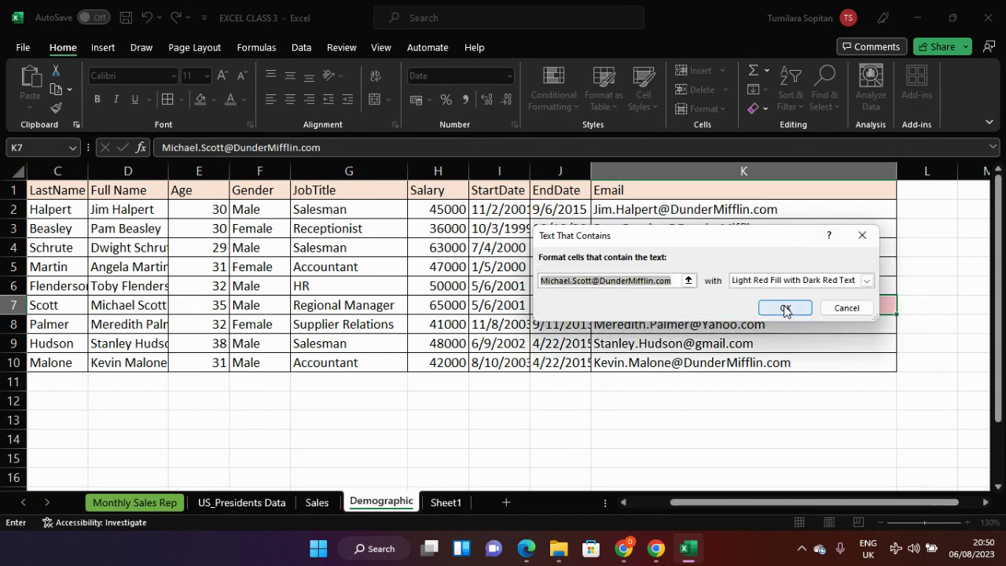
click(853, 309)
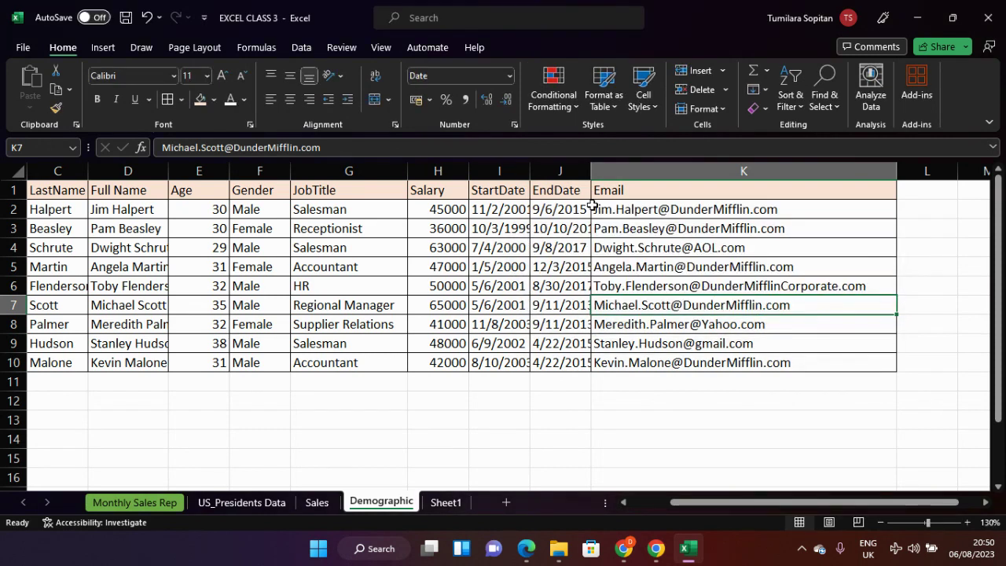
Step: Start a Text That Contains conditional formatting rule on the whole employee table A1:K10 for the text "yahoo"
key(ctrl+a)
click(600, 242)
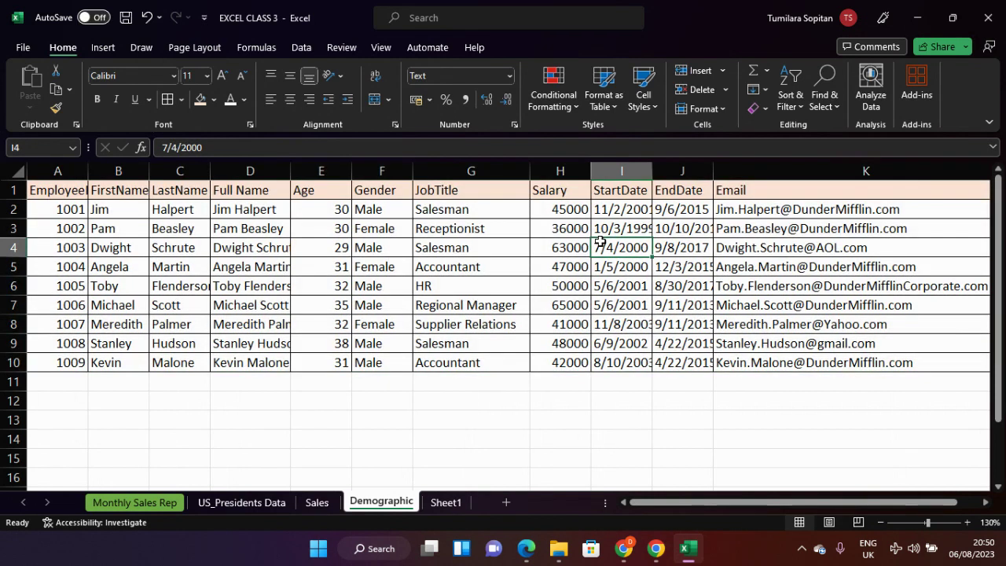
key(ctrl+a)
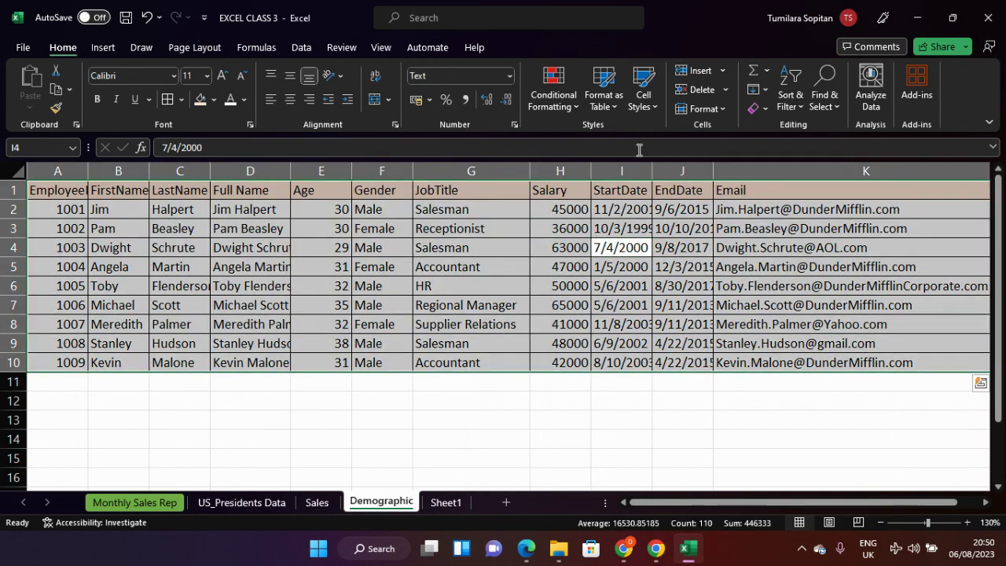
click(563, 110)
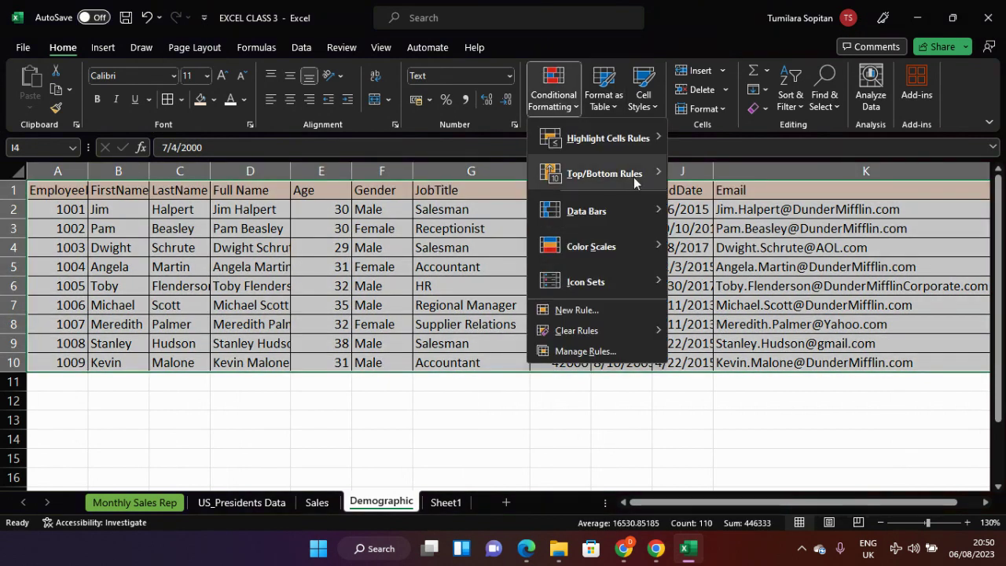
mouse_move(635, 181)
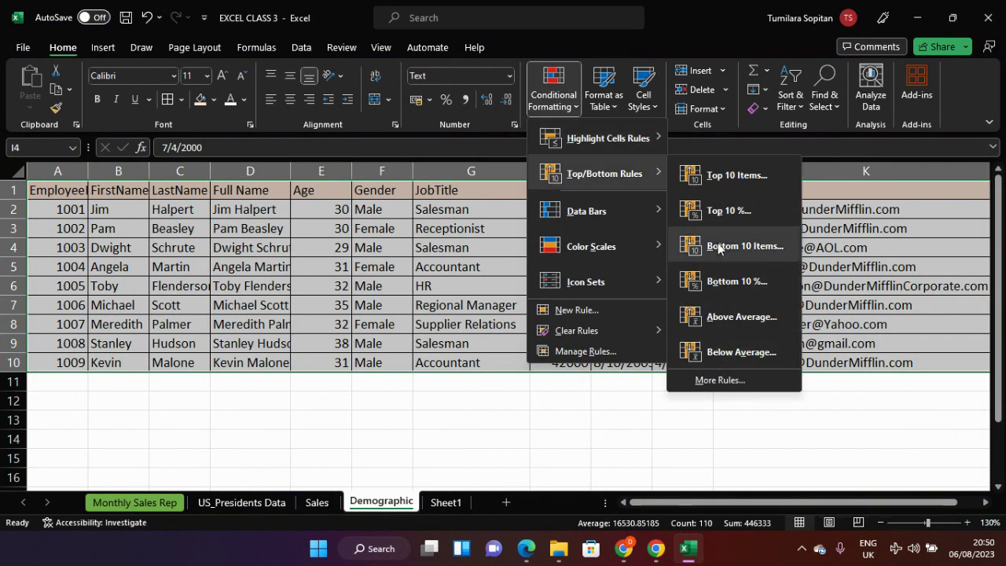
mouse_move(651, 136)
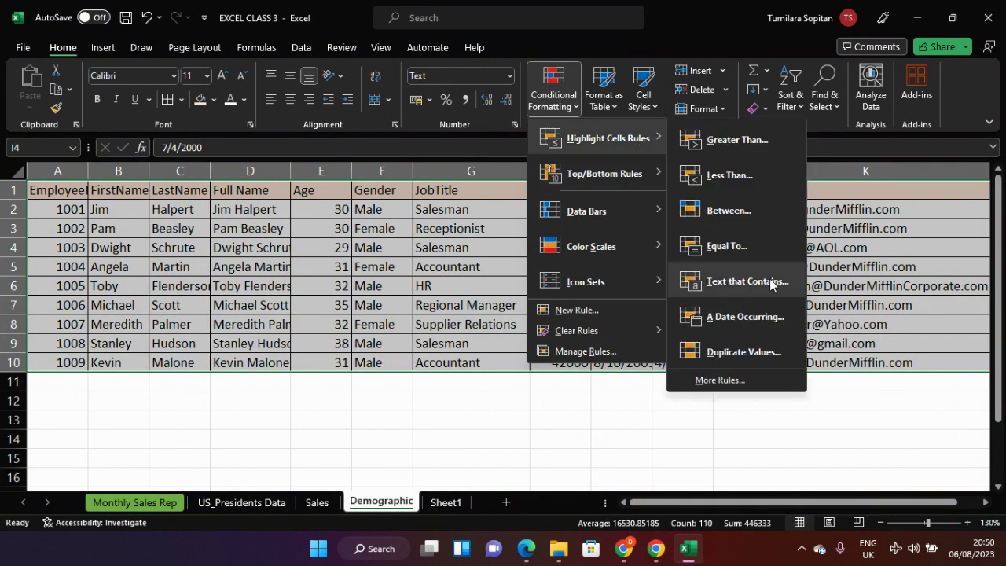
click(747, 281)
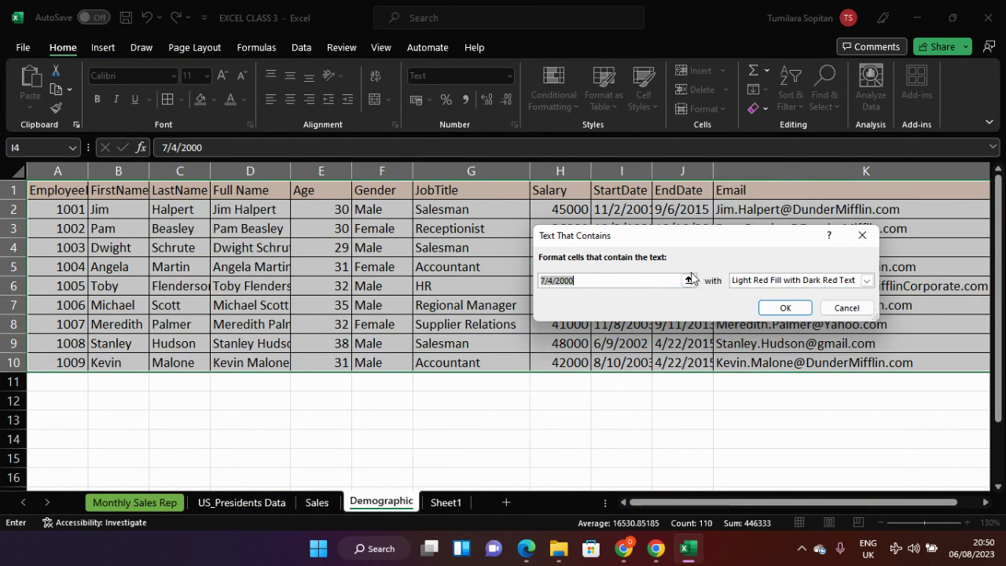
click(689, 279)
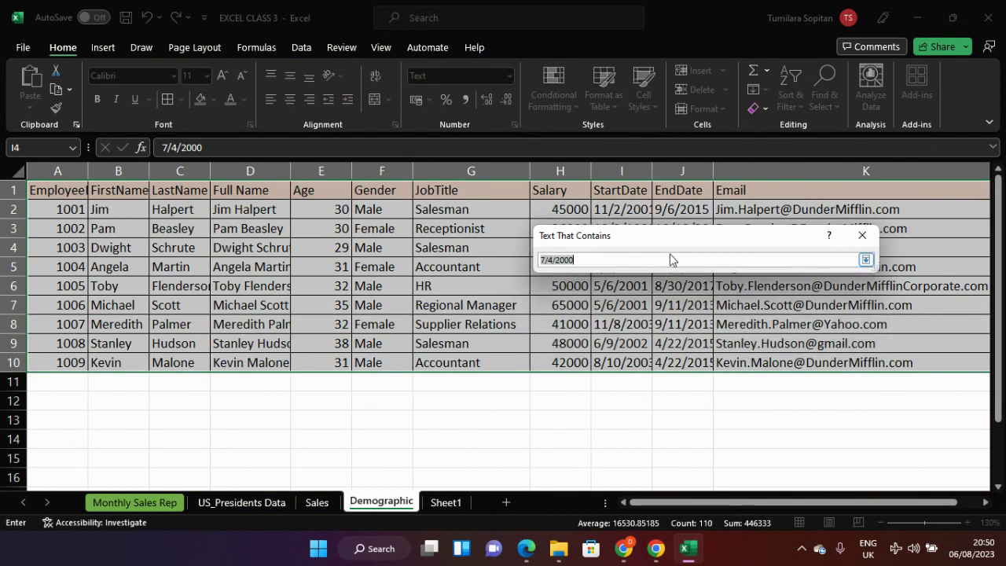
key(BackSpace)
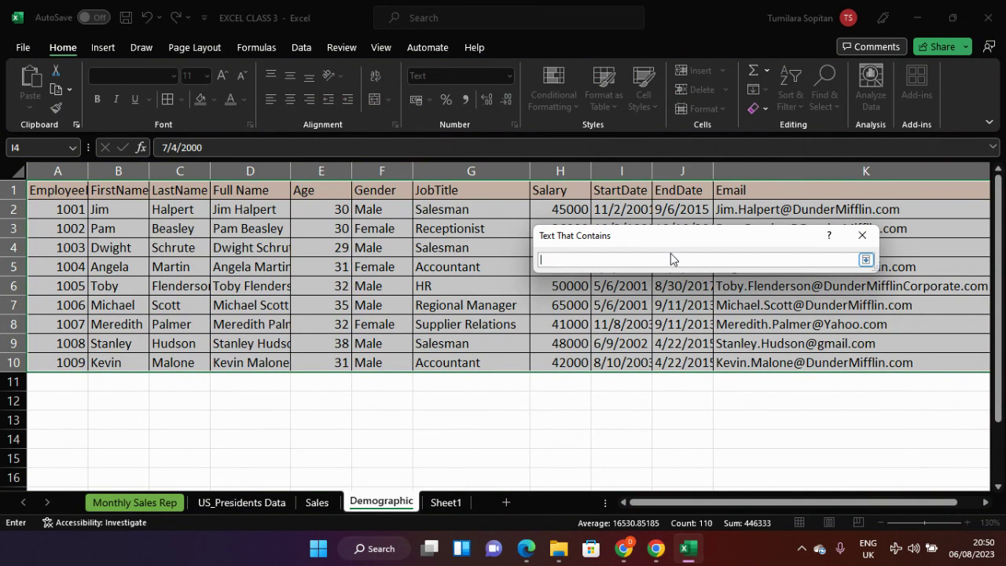
text(yah)
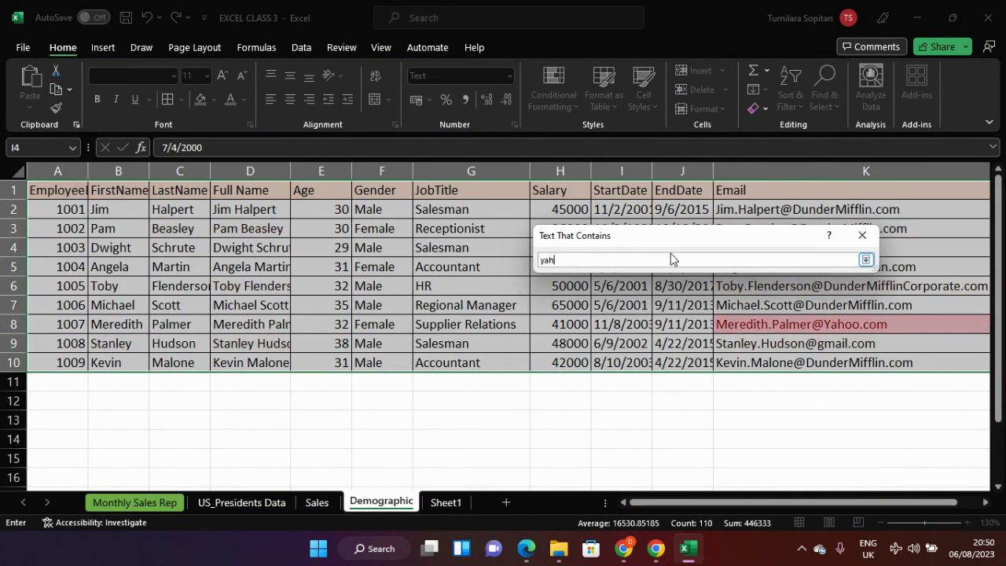
text(oo)
Step: Replace the text to match in the open Text That Contains rule with "gmail"
key(BackSpace)
key(BackSpace)
key(BackSpace)
key(BackSpace)
key(BackSpace)
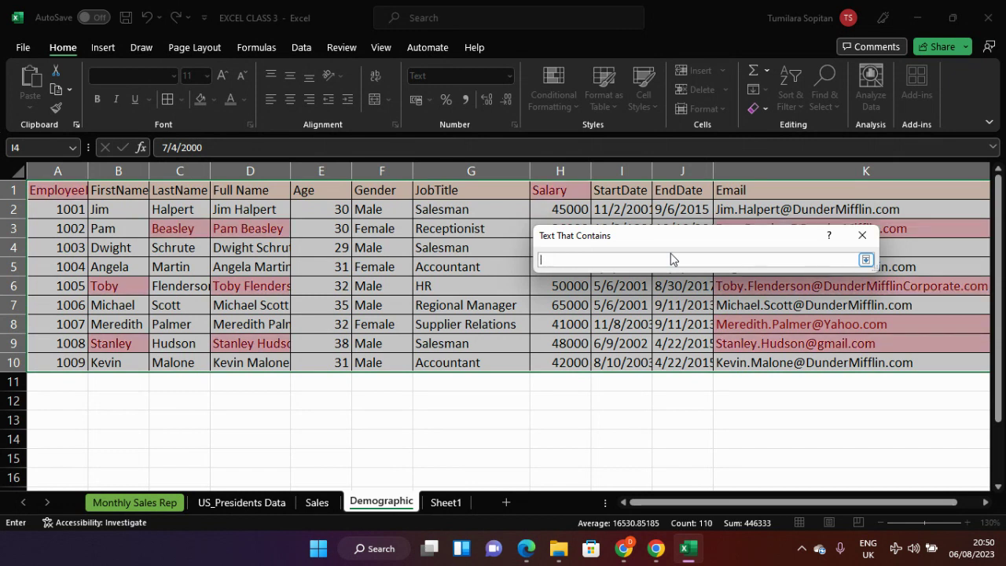
text(gai)
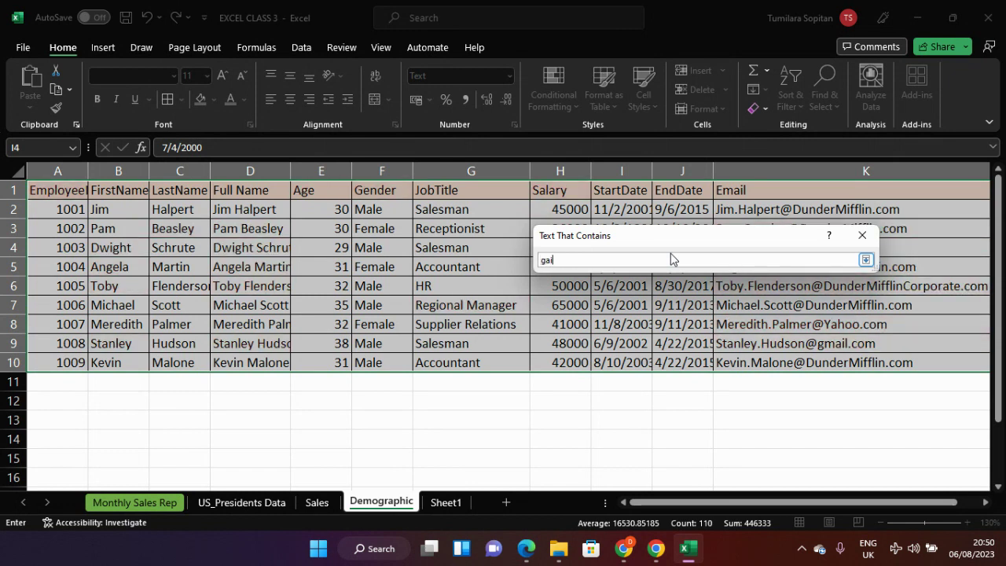
key(BackSpace)
key(BackSpace)
text(mail)
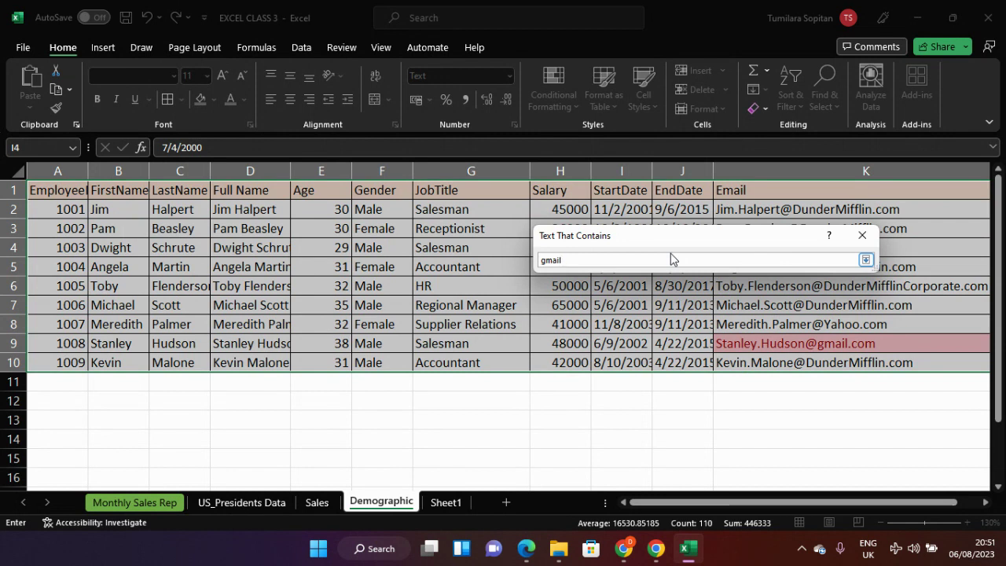
Step: Change the Text That Contains rule's match text to "sales" for the employee table
key(BackSpace)
key(BackSpace)
key(BackSpace)
key(BackSpace)
key(BackSpace)
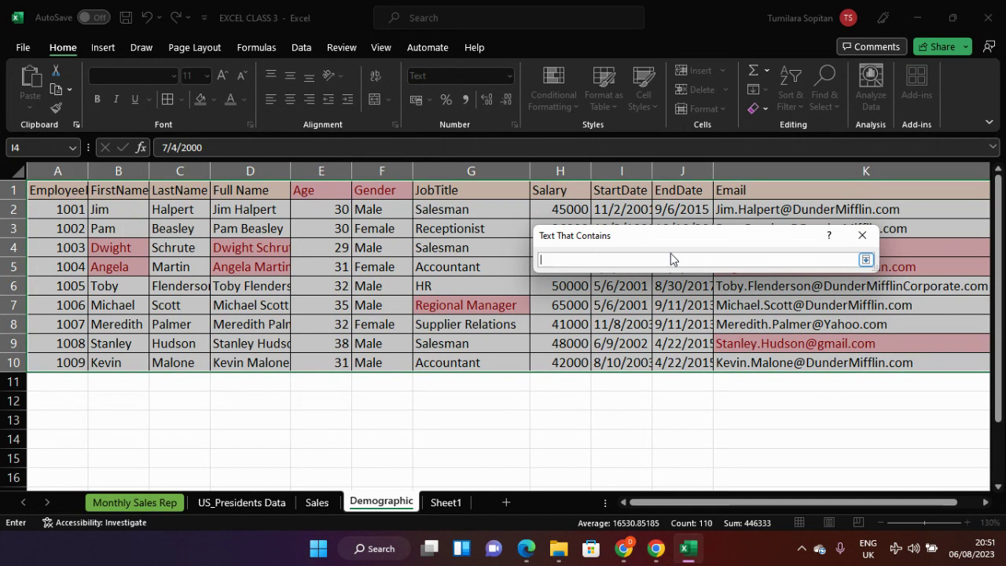
text(sales)
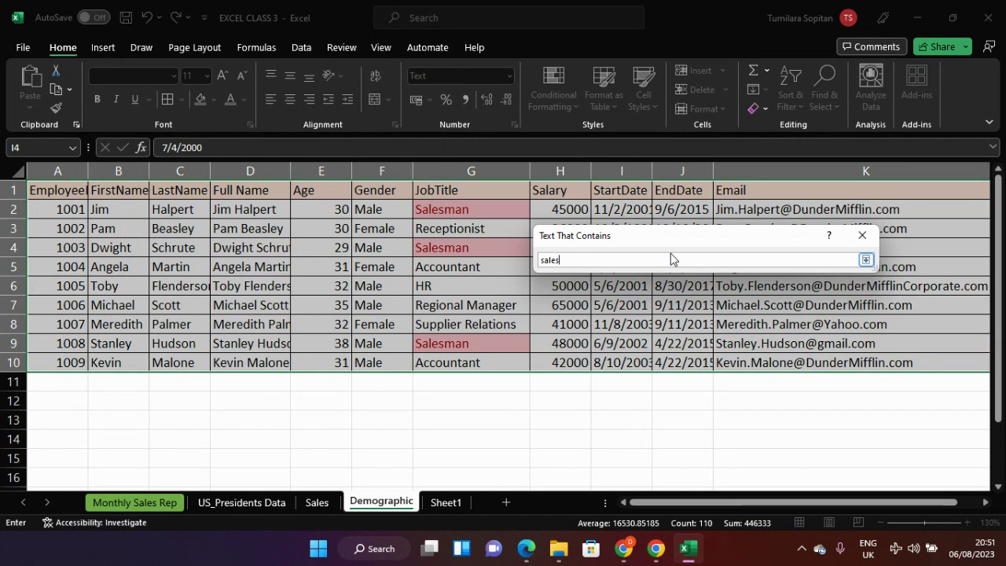
Step: Change the Text That Contains rule's match text to "hr" for the employee table
key(BackSpace)
key(BackSpace)
key(BackSpace)
key(BackSpace)
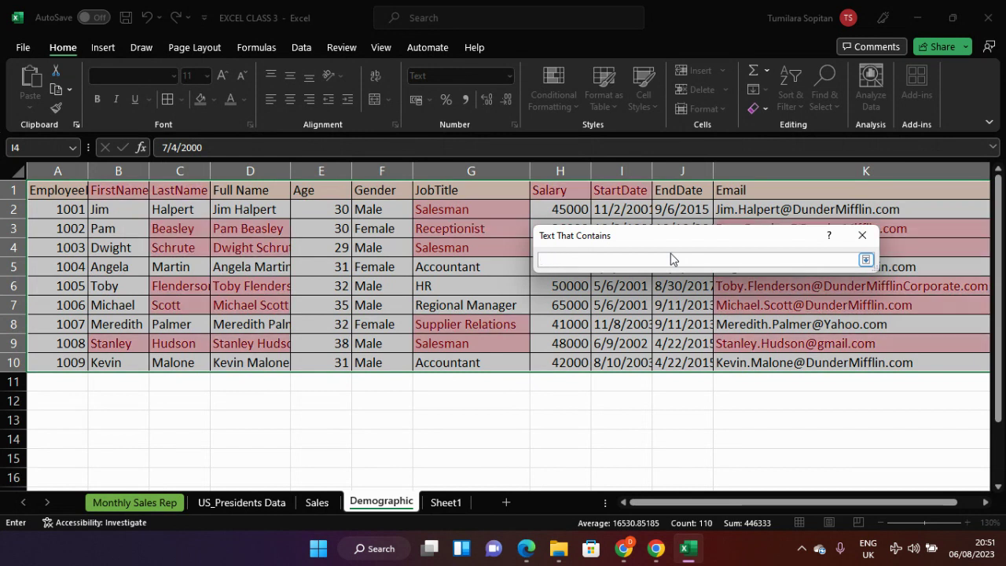
text(hr)
Step: Try "acc" as the Text That Contains rule's match text for the employee table, and cancel the rule
key(BackSpace)
key(BackSpace)
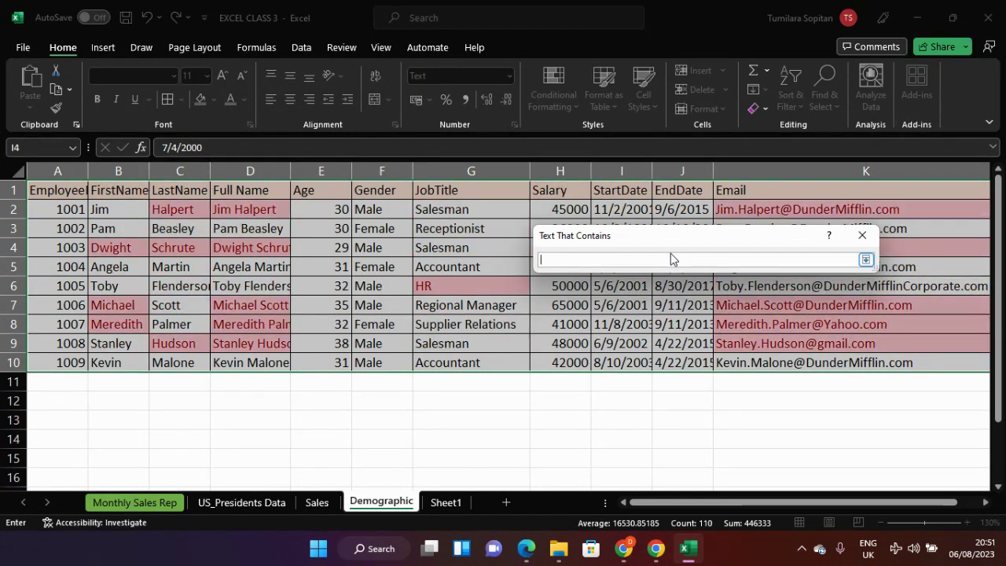
text(acc)
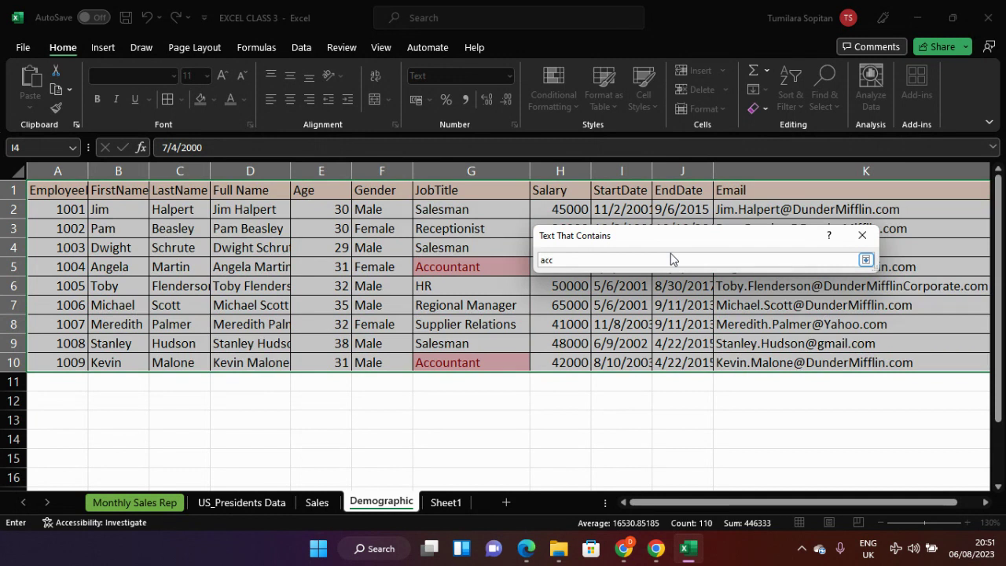
key(BackSpace)
key(BackSpace)
key(BackSpace)
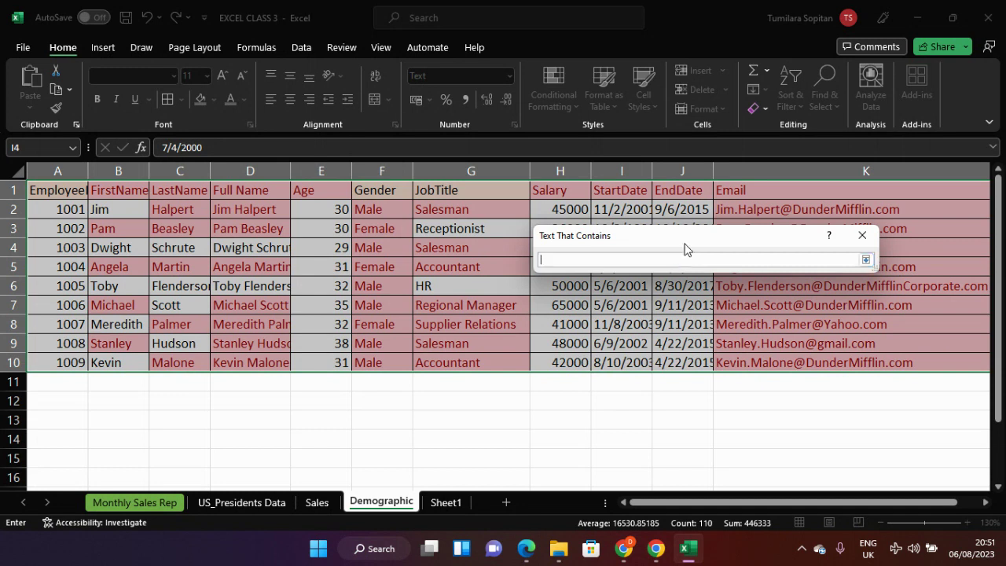
click(871, 235)
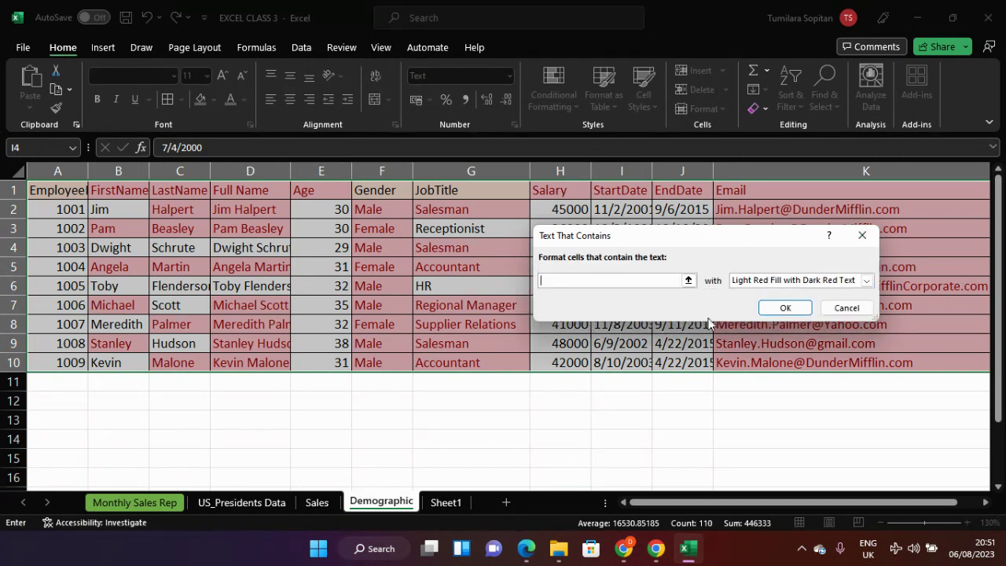
click(845, 307)
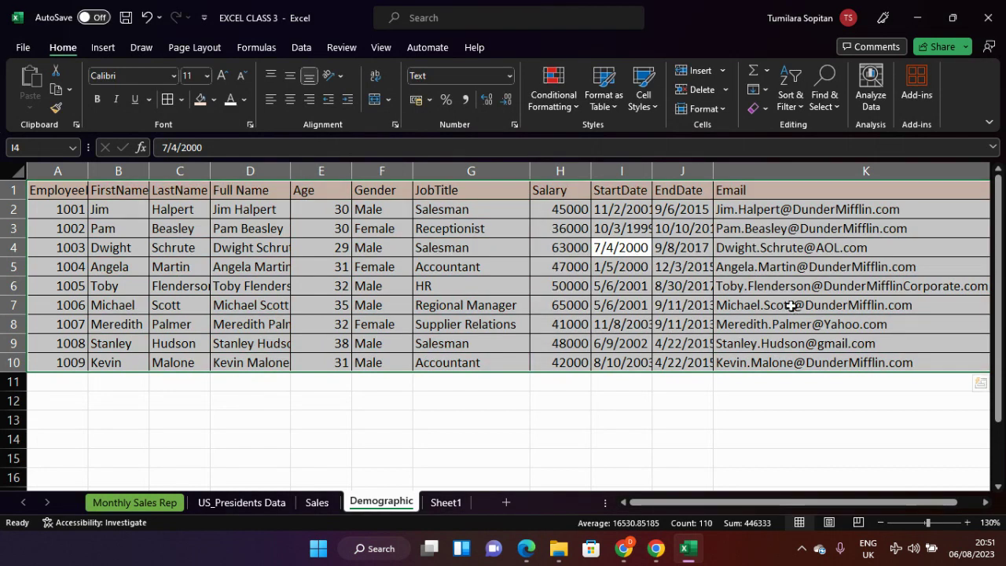
click(682, 305)
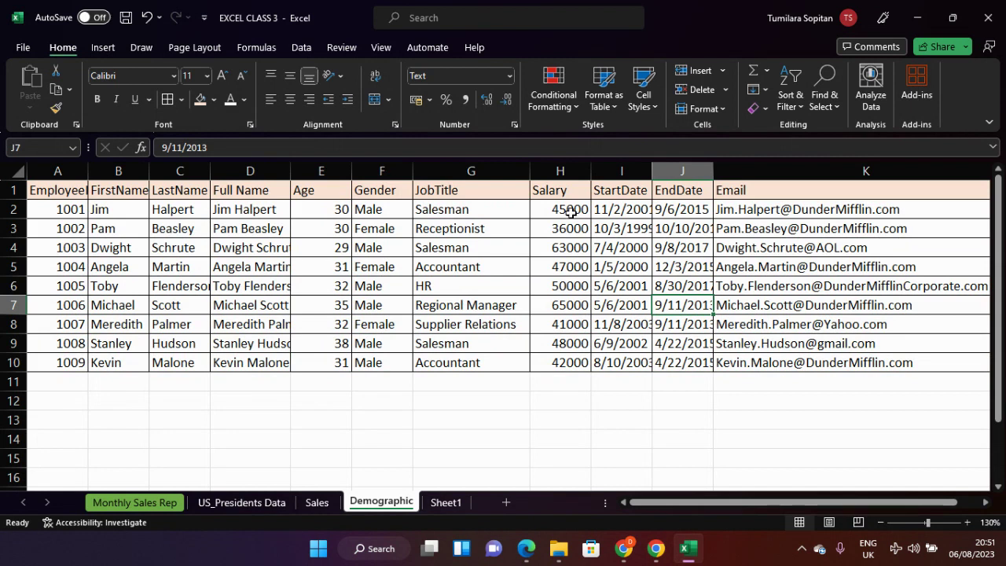
Step: Start a new conditional formatting rule that uses a formula to determine which cells to format, beginning the formula with "="
click(572, 110)
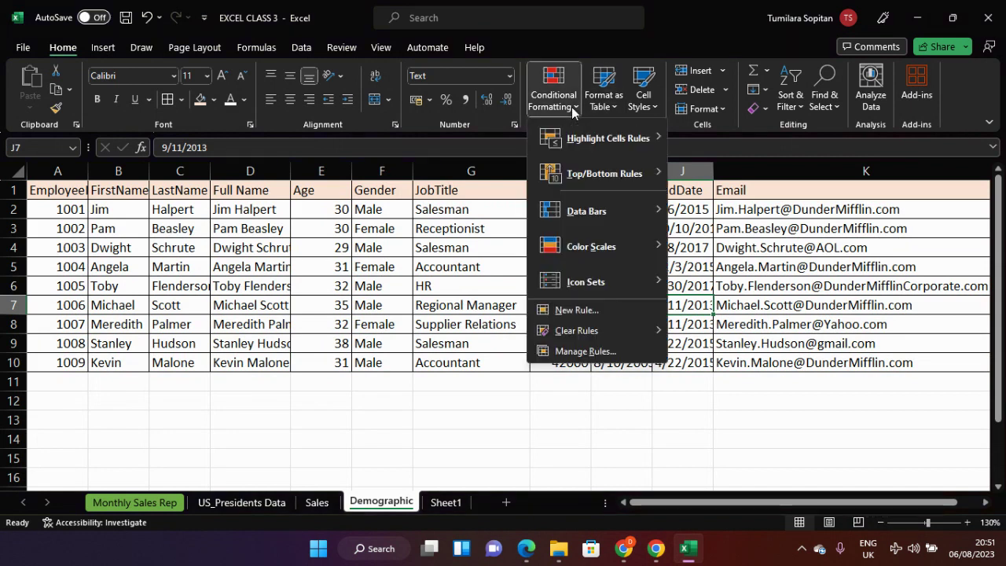
click(595, 311)
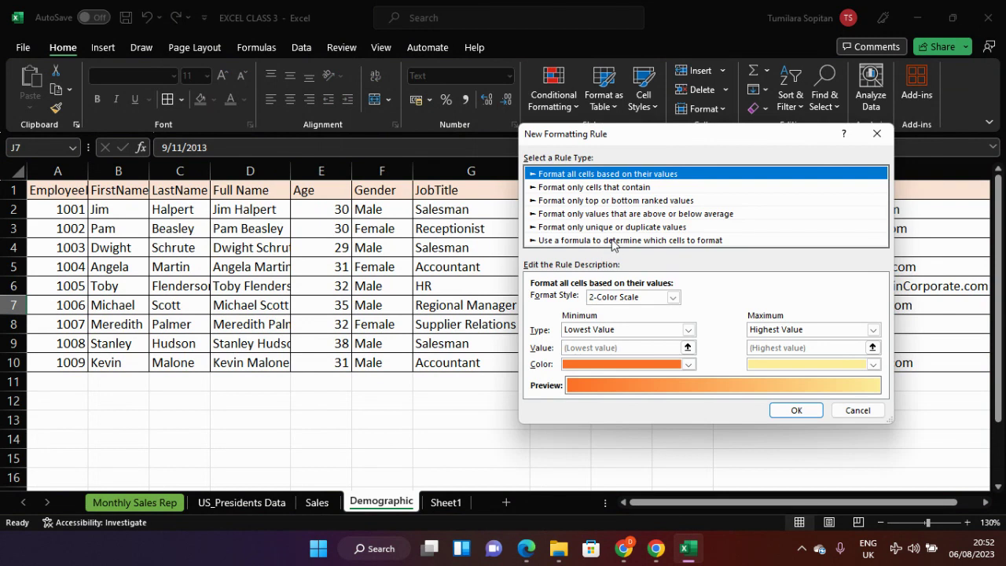
click(613, 241)
click(610, 302)
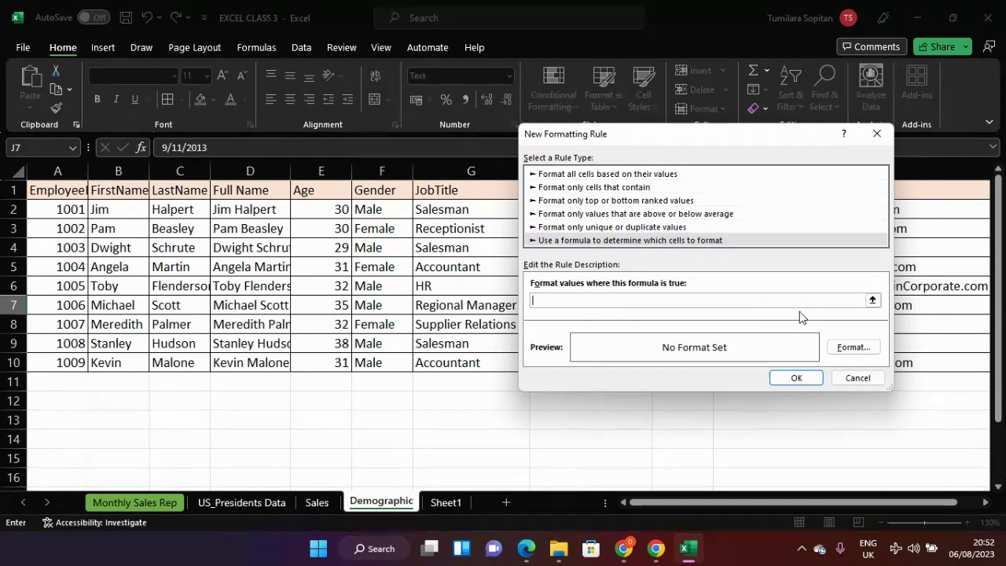
mouse_move(706, 137)
mouse_down()
mouse_move(642, 253)
mouse_move(536, 308)
mouse_move(699, 135)
mouse_up()
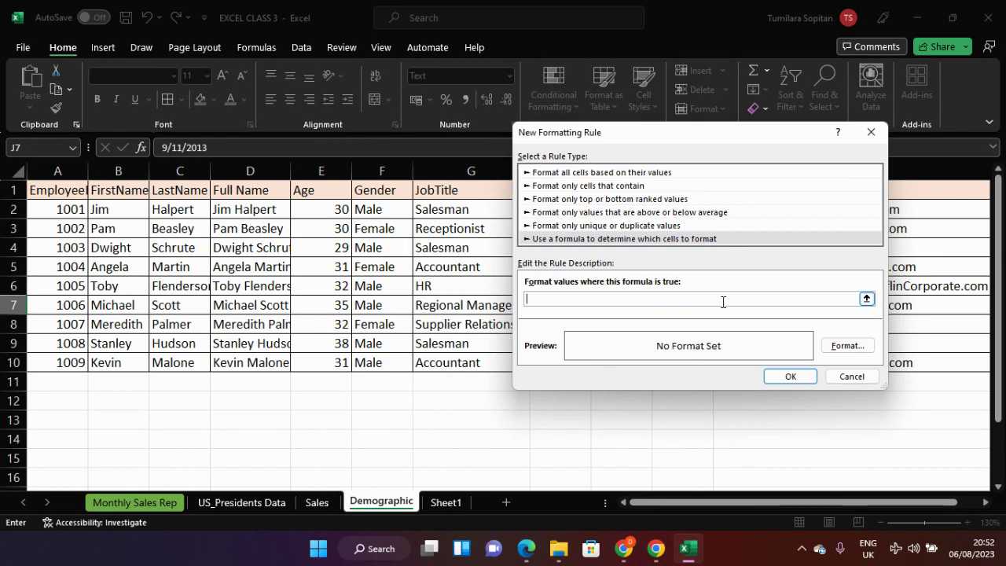
text(=)
Step: Reference the salary cells $H$2:$H$10 in the new rule's formula
drag(689, 139, 212, 116)
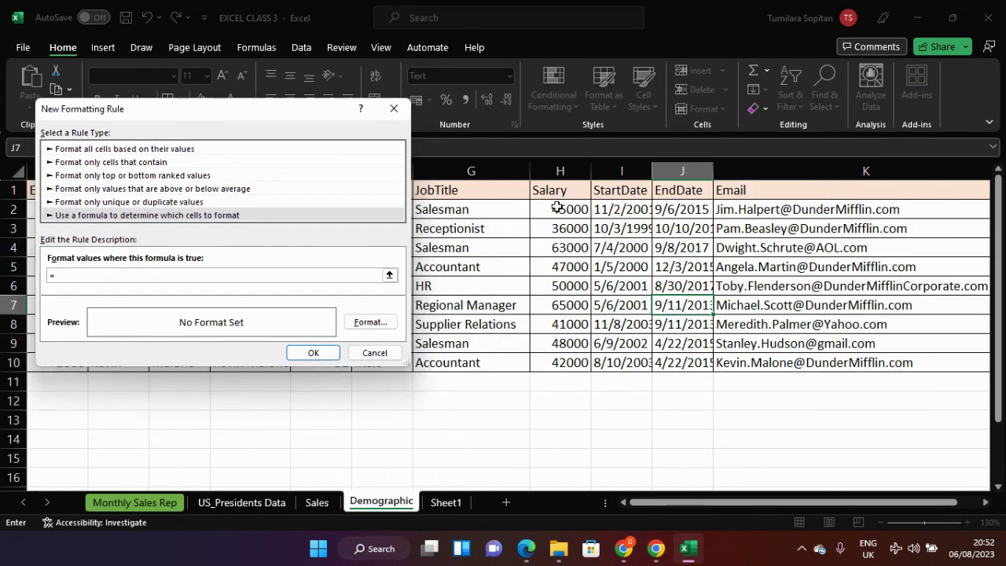
drag(557, 210, 562, 242)
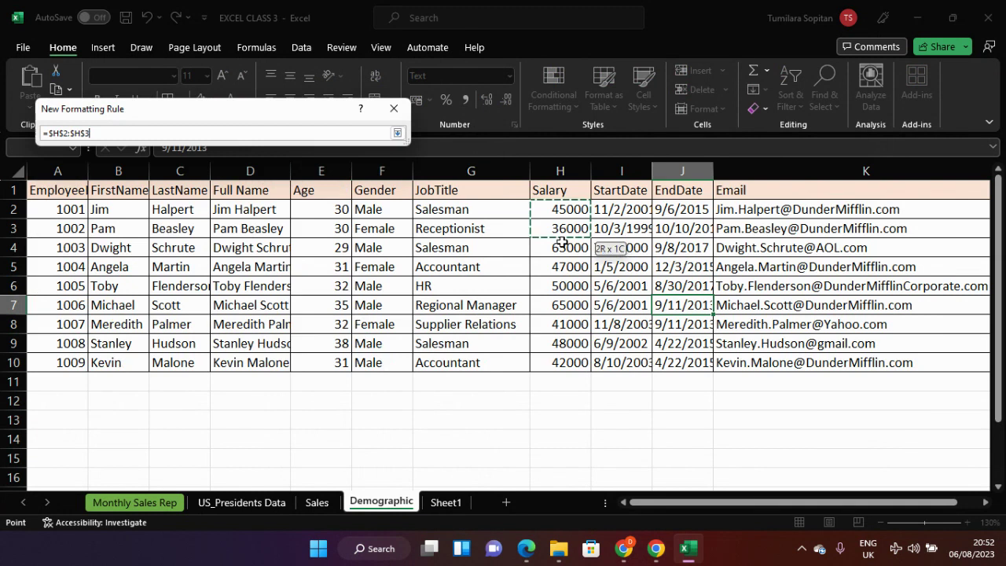
drag(563, 347, 566, 362)
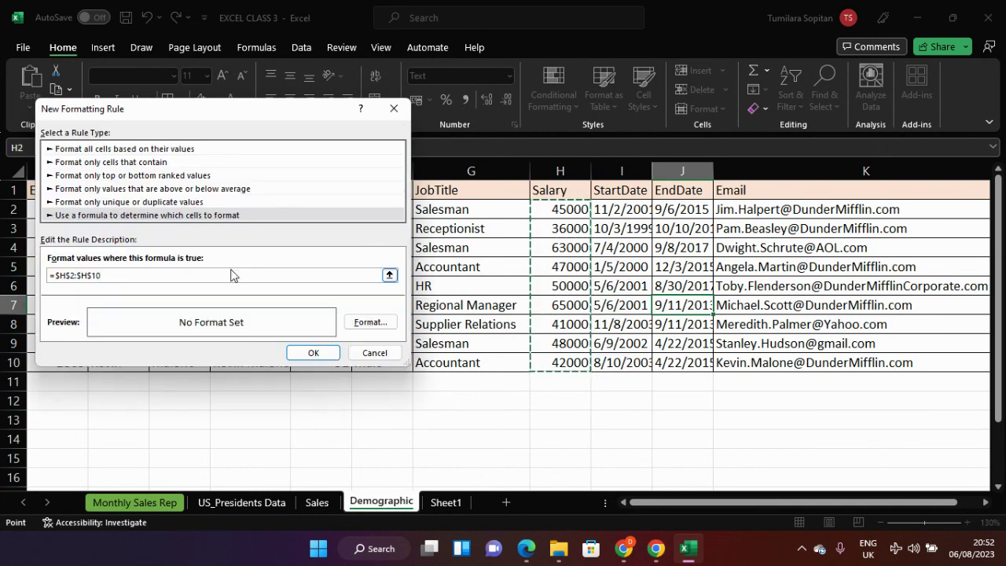
drag(225, 112, 799, 144)
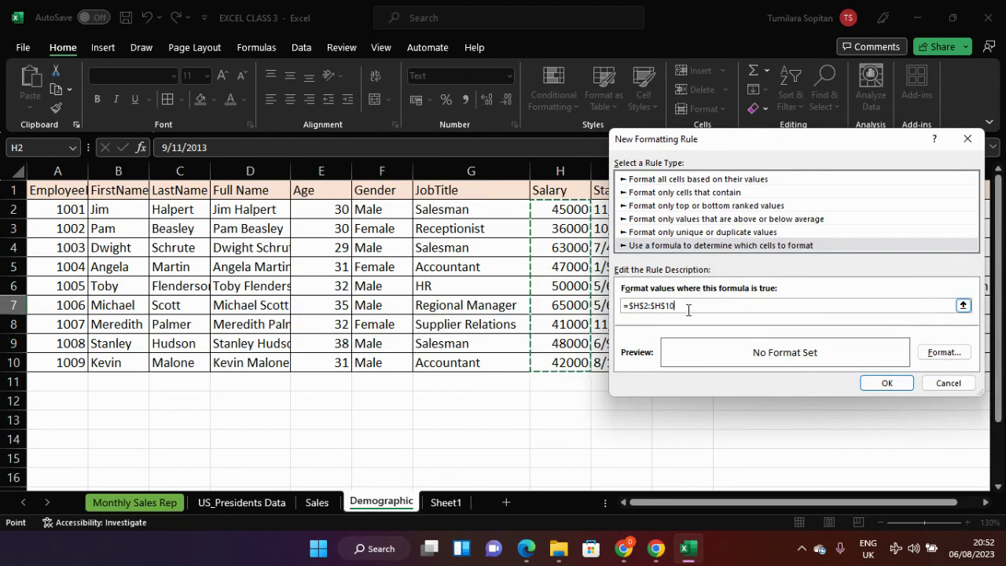
Step: Switch to Sheet1 and back to Demographic, and erase the inserted sheet reference from the rule's formula down to the equals sign
click(436, 503)
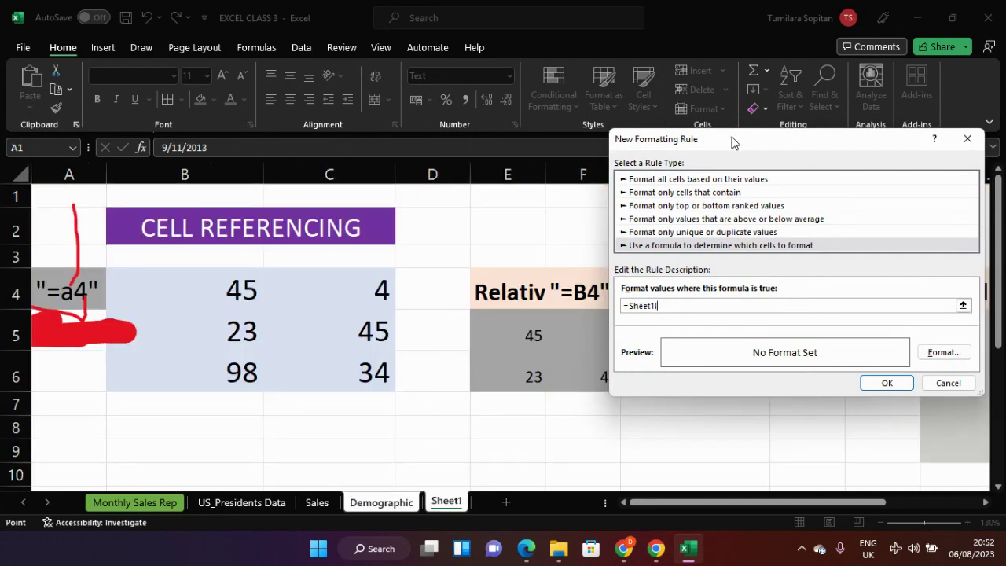
drag(731, 142, 606, 146)
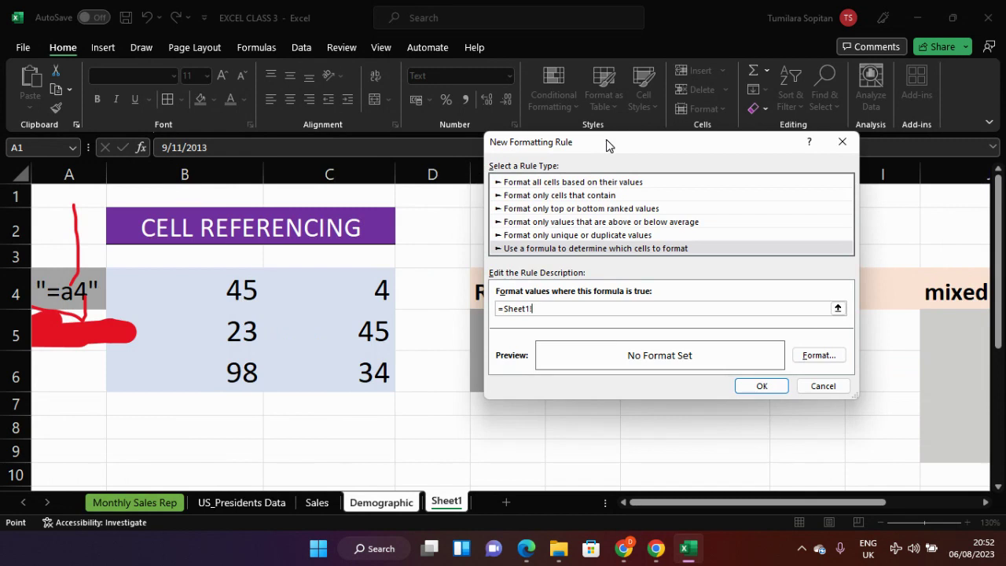
click(367, 509)
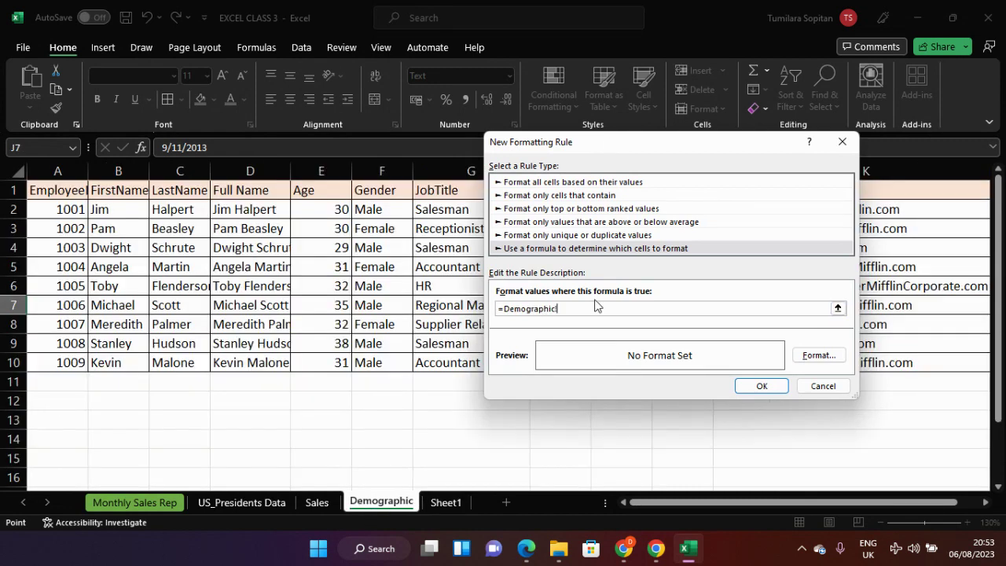
key(BackSpace)
key(BackSpace)
key(BackSpace)
key(BackSpace)
key(BackSpace)
key(BackSpace)
key(BackSpace)
key(BackSpace)
key(BackSpace)
key(BackSpace)
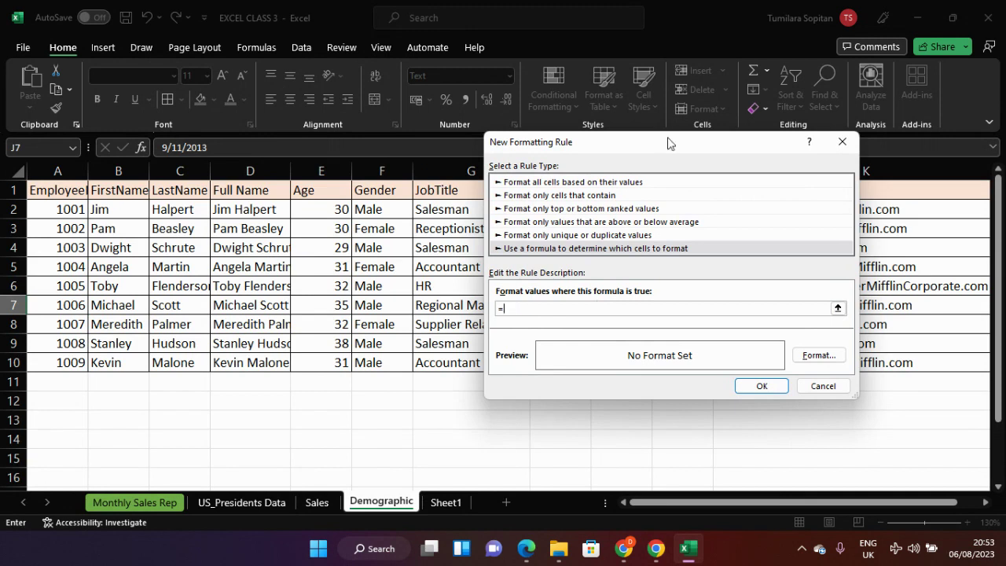
Step: Insert the salary range H2:H10 of the Demographic sheet into the rule's formula
drag(672, 150, 958, 128)
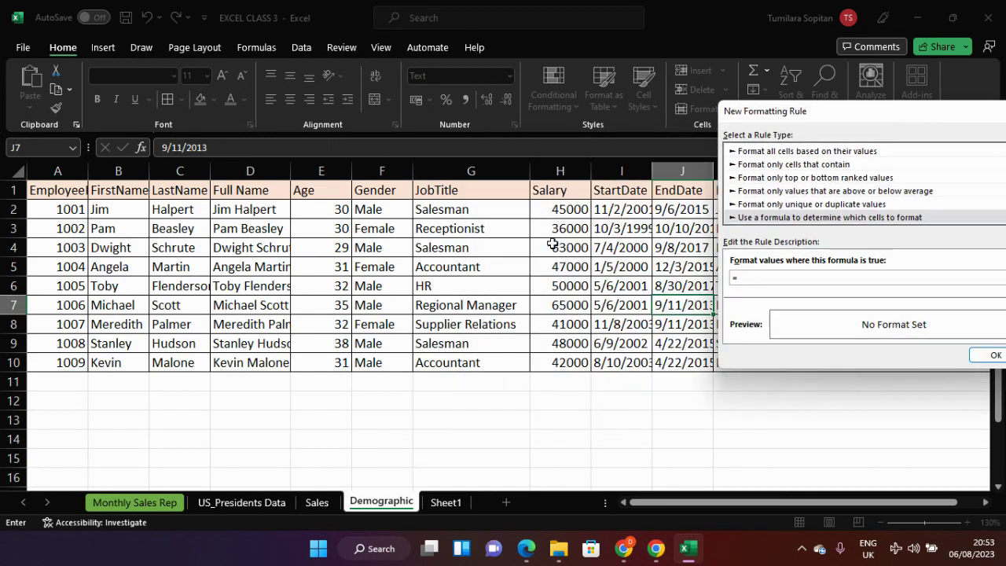
drag(570, 209, 559, 361)
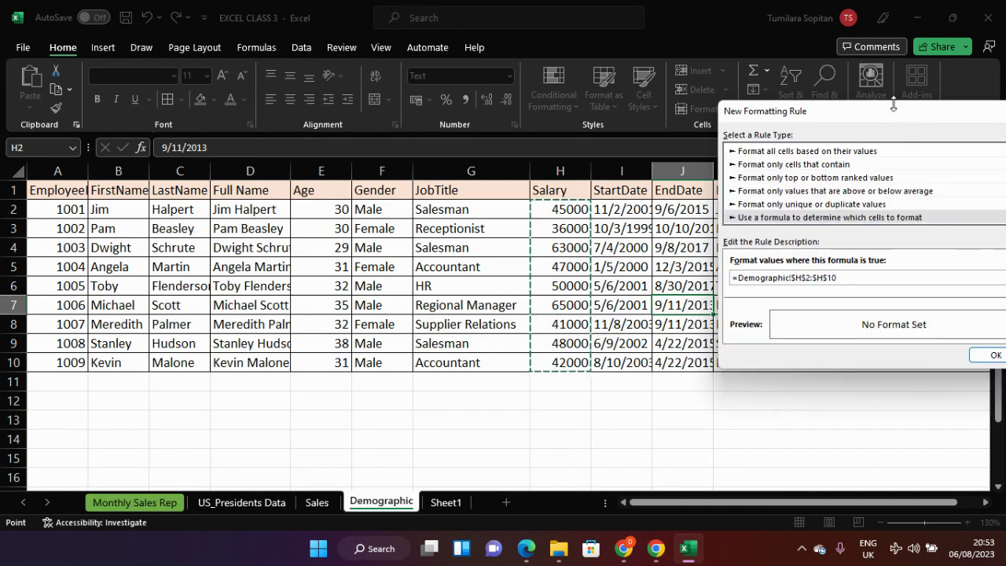
drag(891, 112, 674, 118)
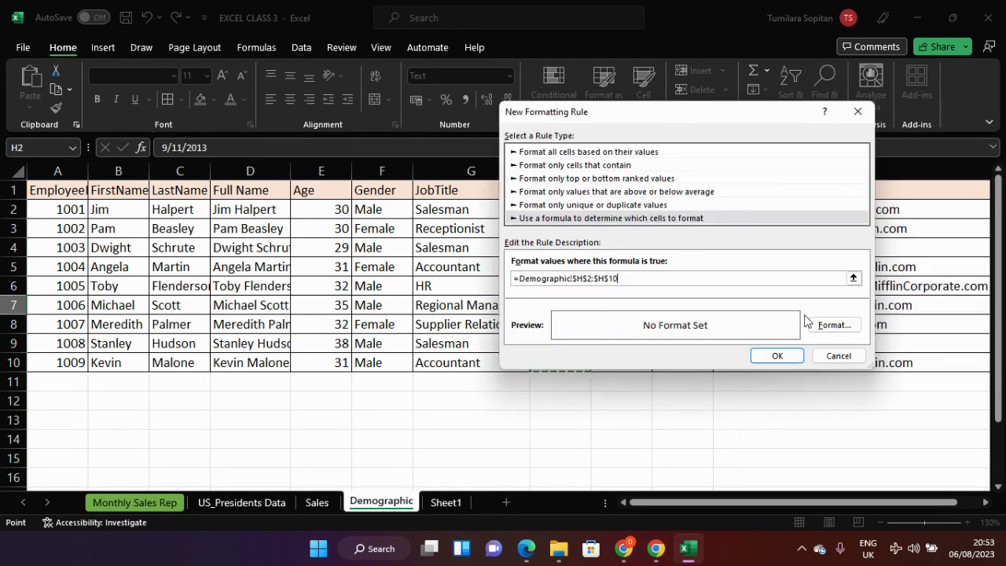
Step: Remove the Demographic sheet prefix and complete the rule's formula as =$H$2:$H$10>50000
click(740, 277)
key(Left)
key(Left)
key(Left)
key(BackSpace)
key(BackSpace)
key(BackSpace)
key(BackSpace)
key(BackSpace)
key(BackSpace)
key(BackSpace)
key(BackSpace)
key(BackSpace)
key(BackSpace)
key(BackSpace)
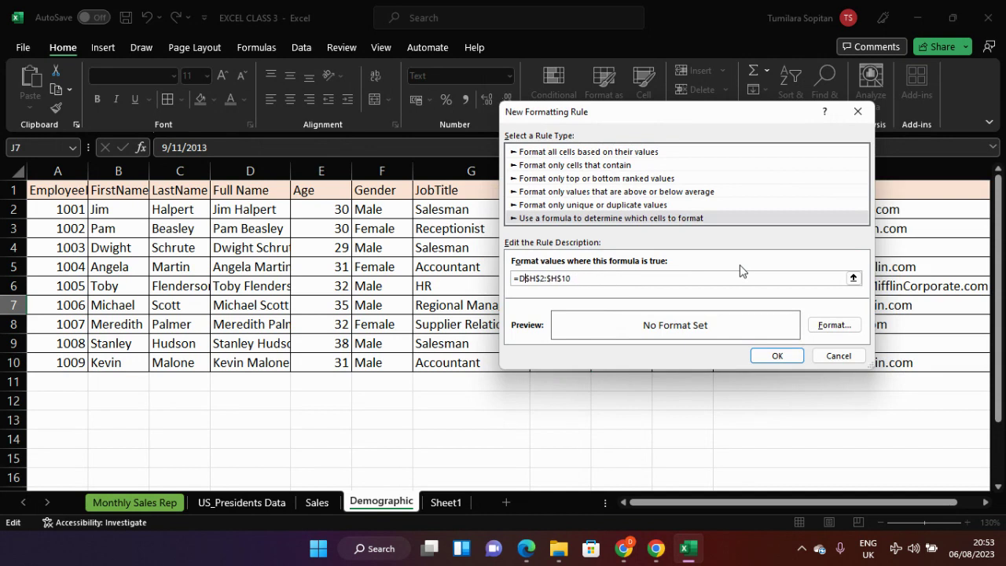
key(BackSpace)
key(Right)
key(Right)
text(>50000)
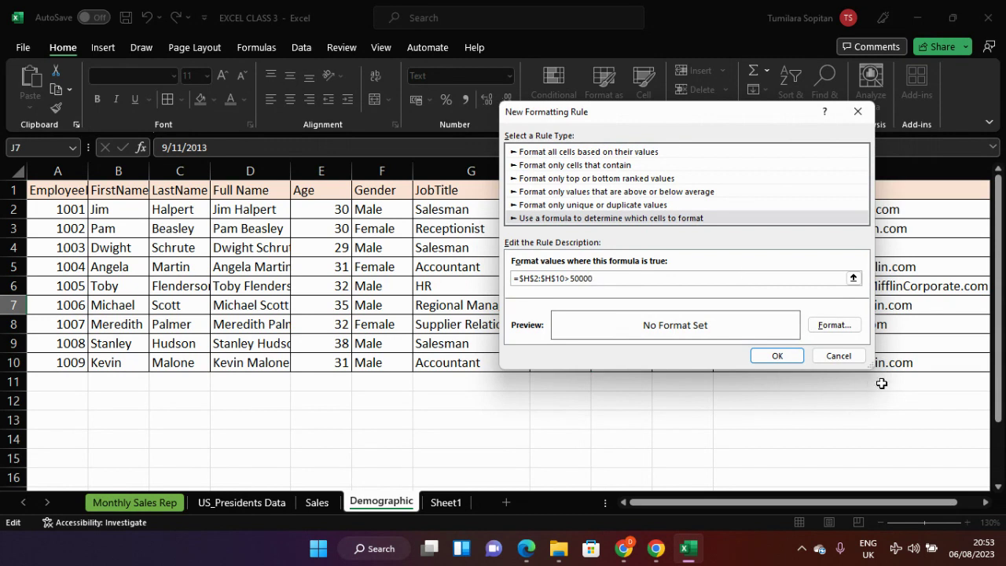
Step: Give the rule a bold font, an outline border and a green fill, and apply it
click(852, 324)
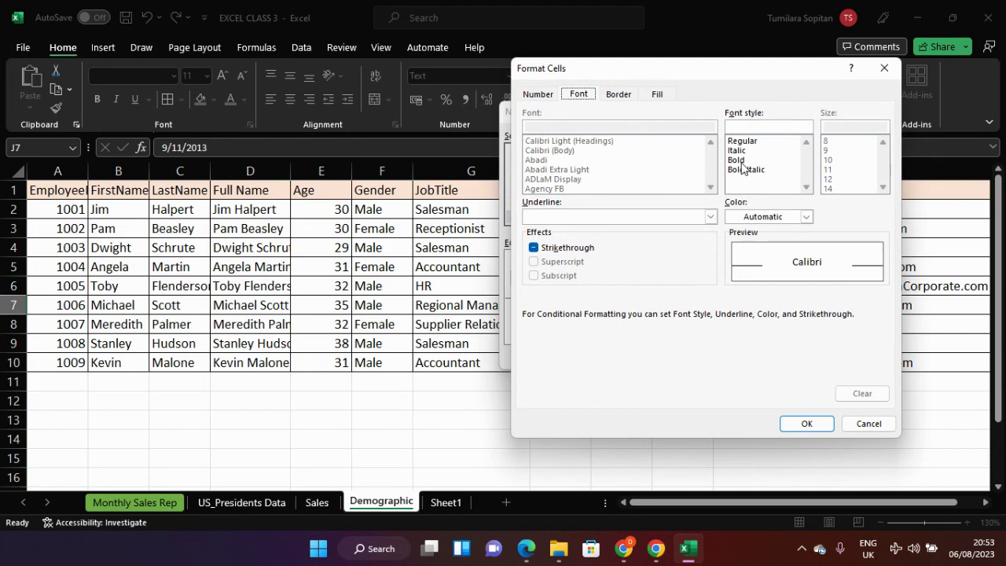
click(740, 160)
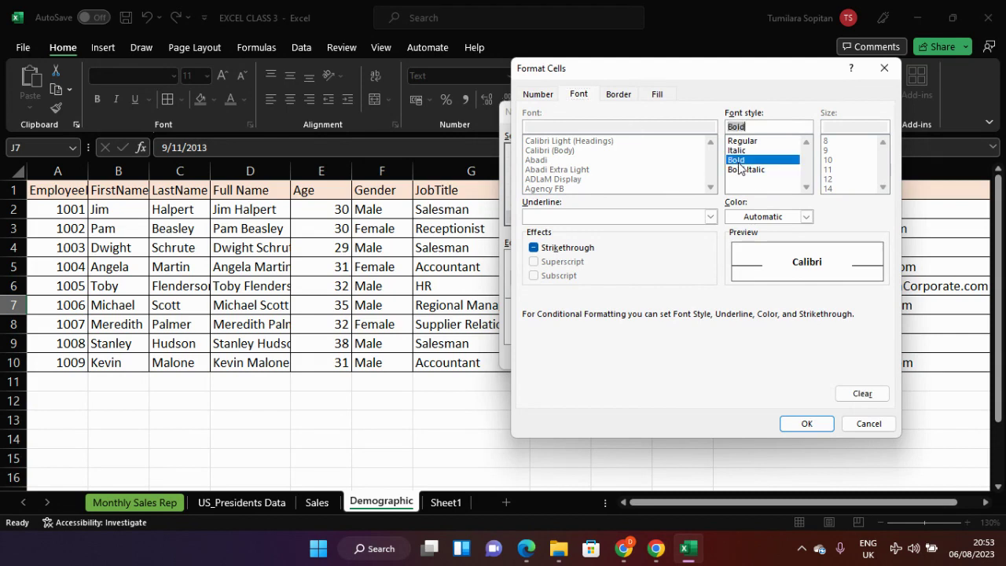
click(629, 95)
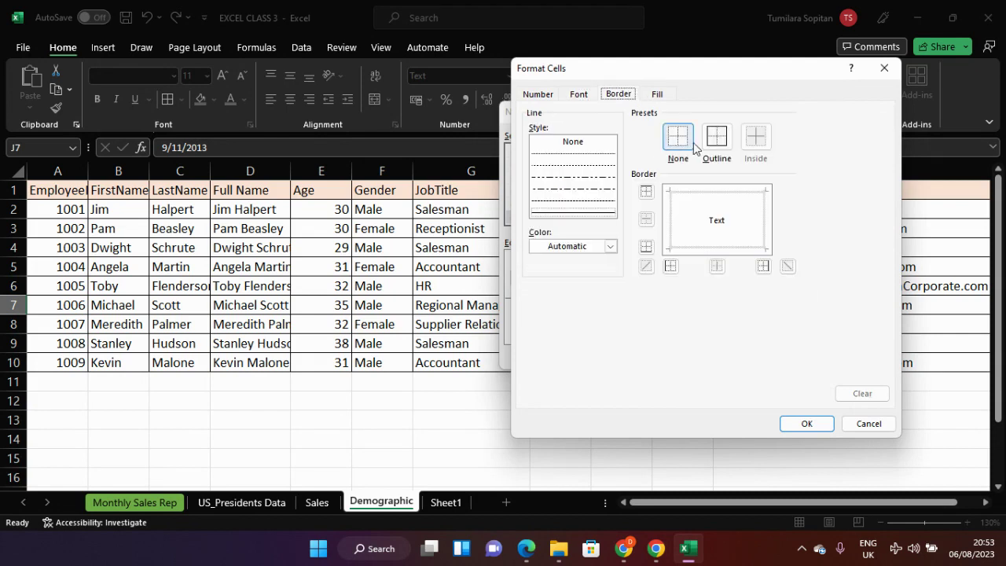
click(717, 137)
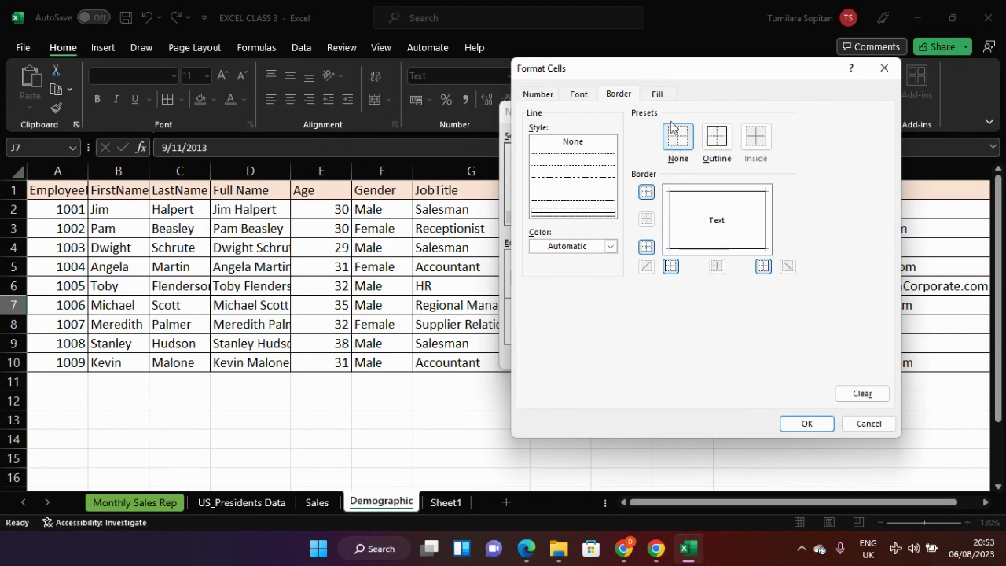
click(658, 95)
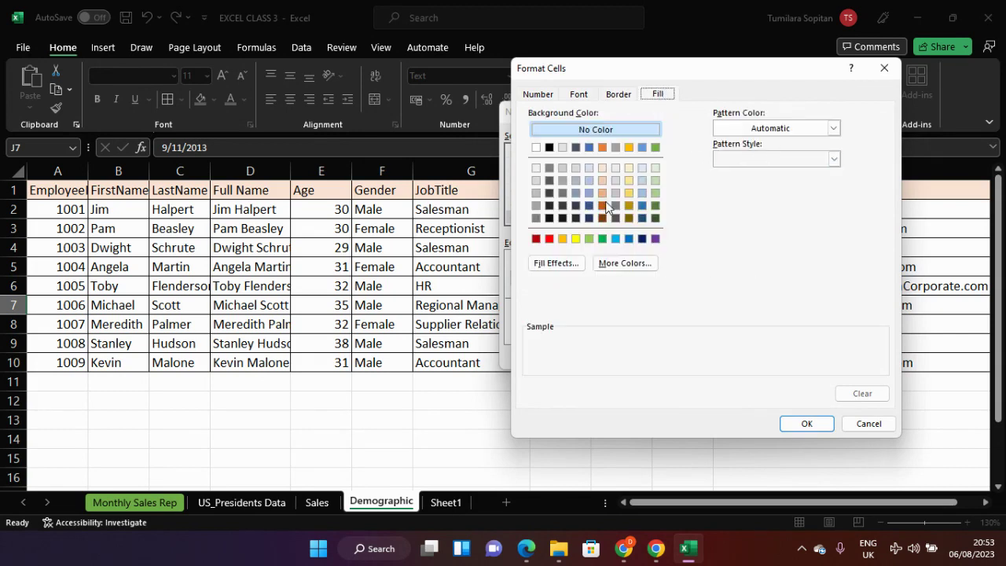
click(602, 238)
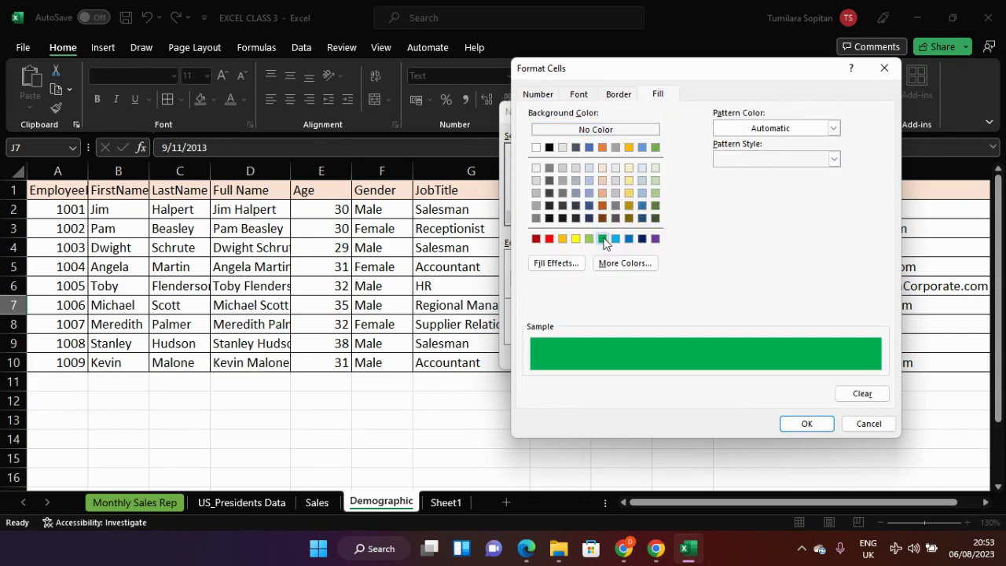
click(799, 424)
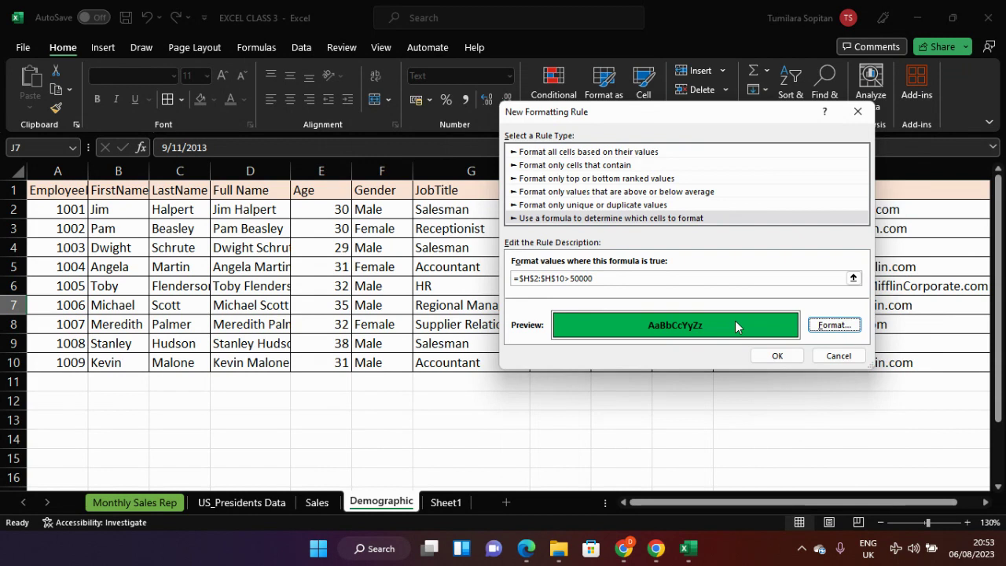
click(773, 354)
click(565, 282)
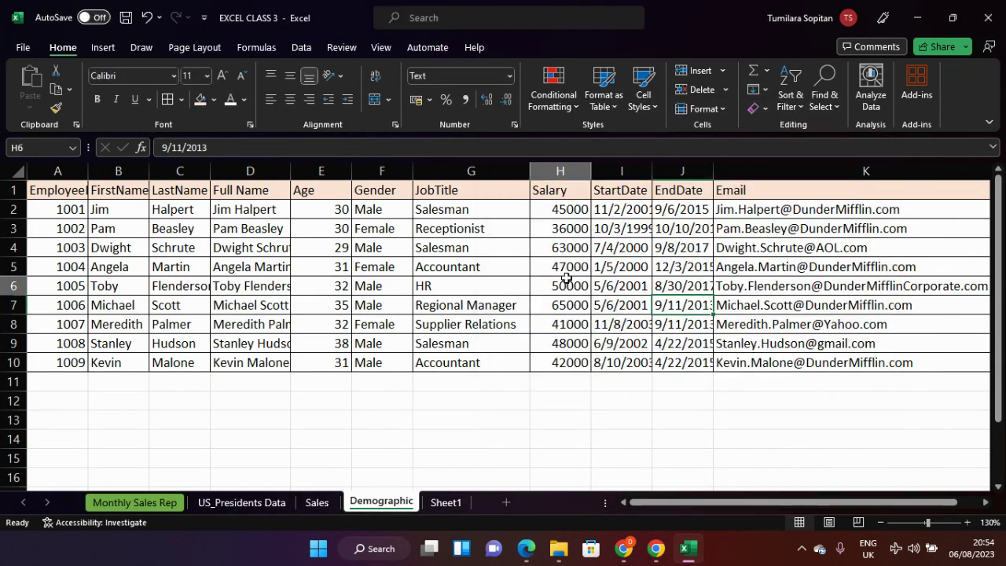
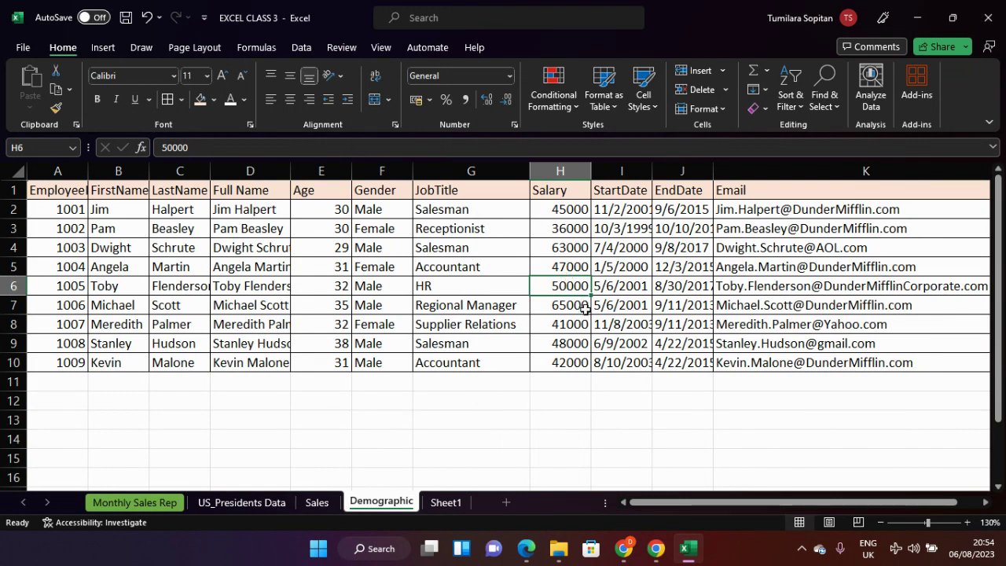
Step: Create a new formula-based conditional formatting rule with the formula =$H$2:$H$10>50000 for the Salary column
click(578, 109)
click(596, 352)
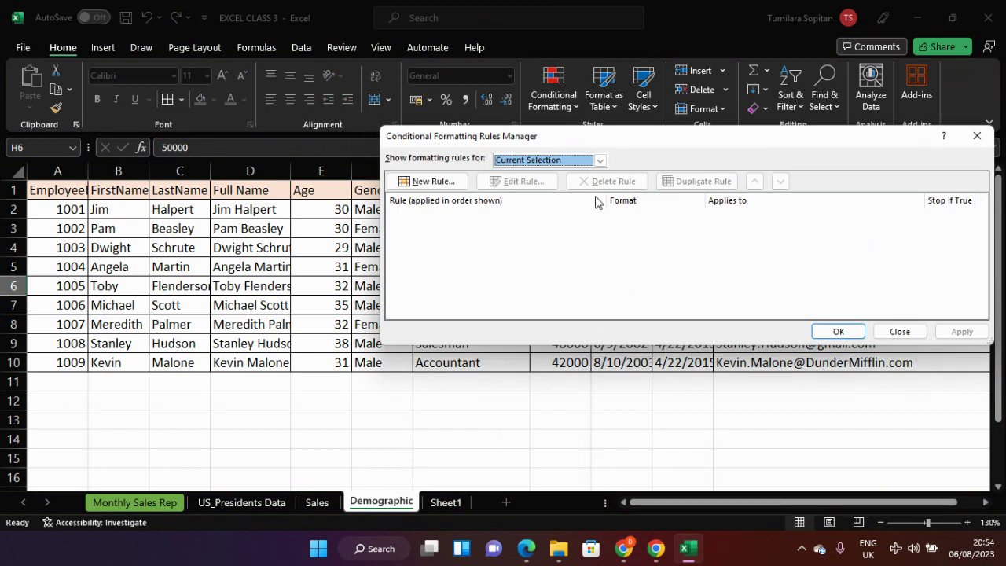
click(424, 180)
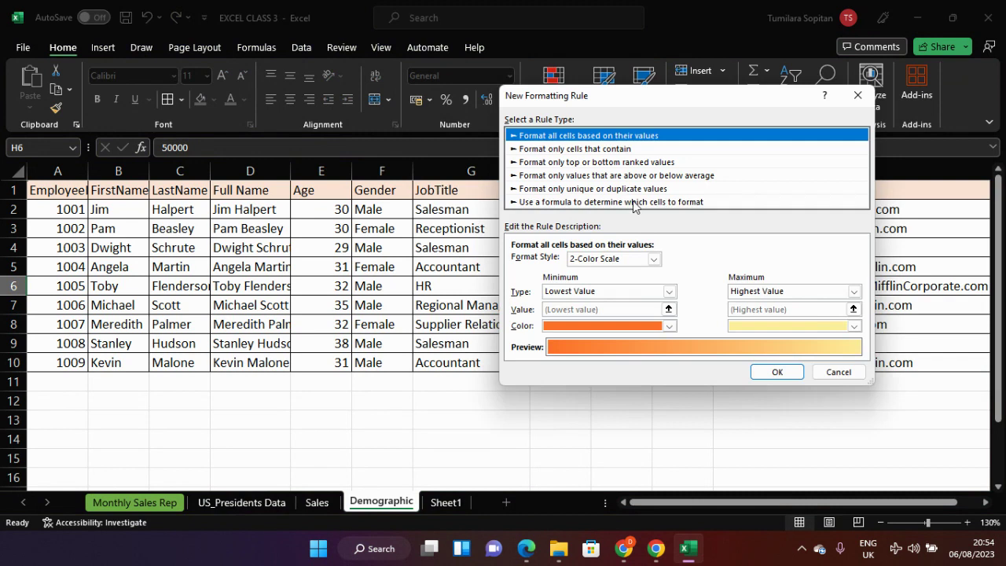
click(635, 202)
click(634, 261)
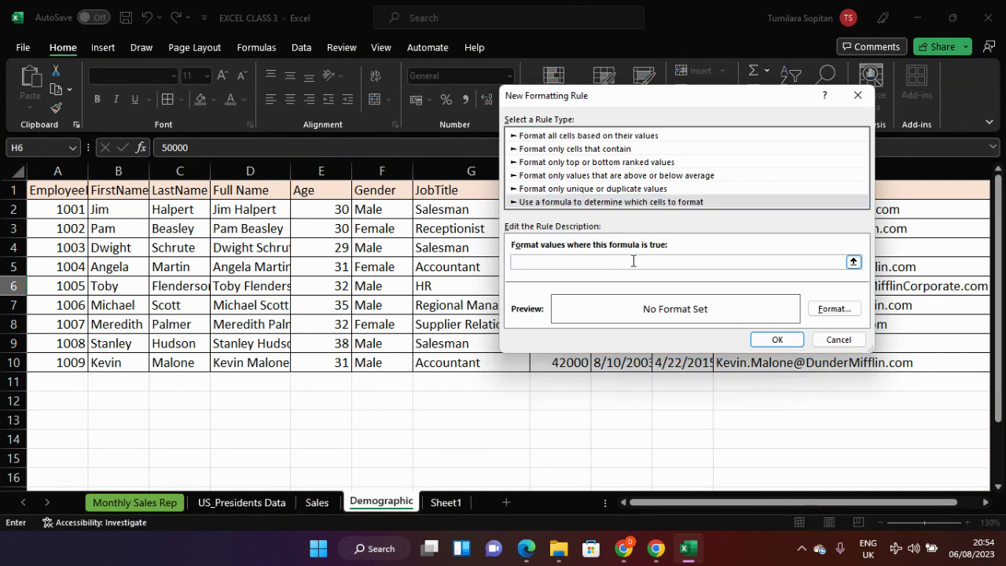
text(=)
drag(638, 99, 268, 103)
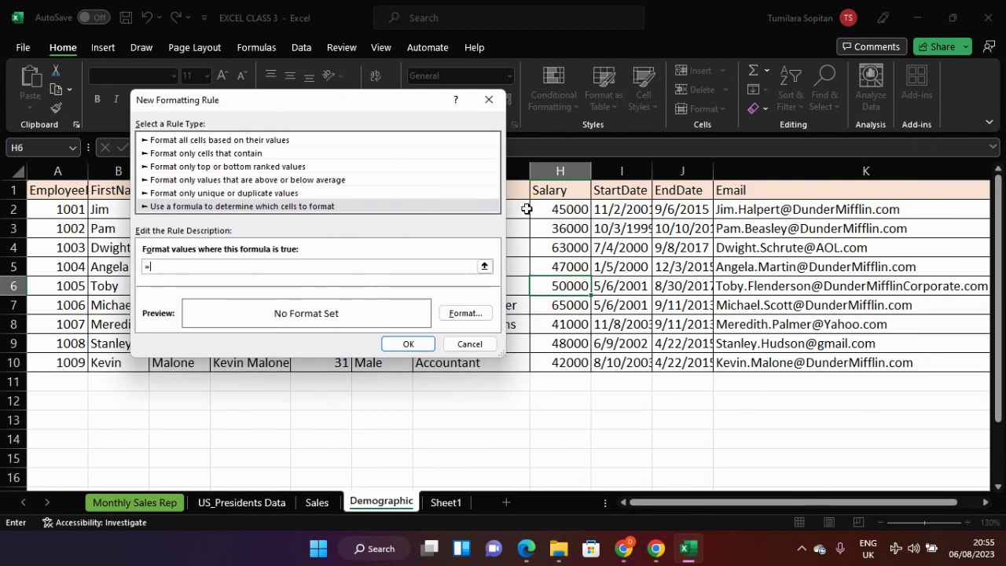
drag(557, 209, 579, 357)
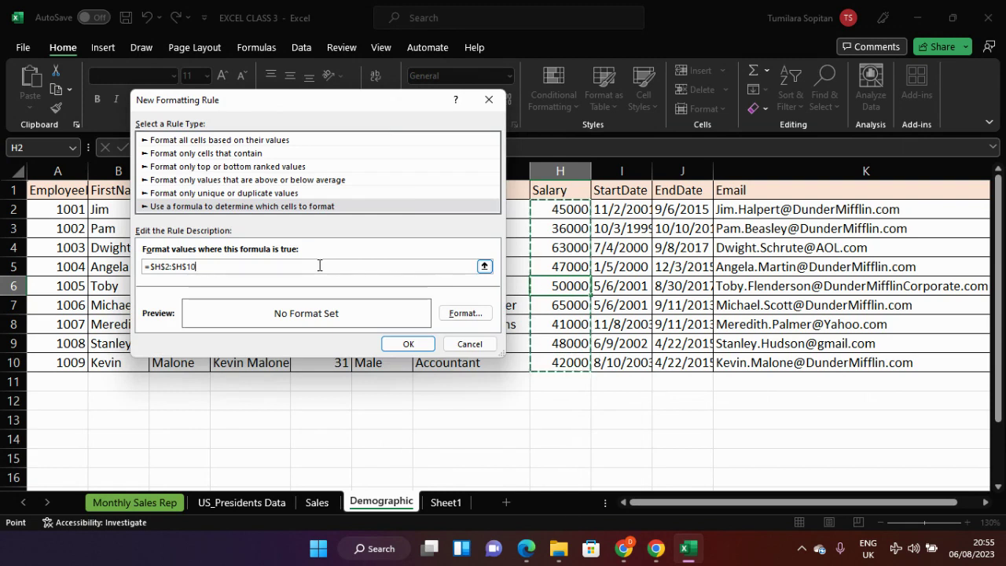
text(>)
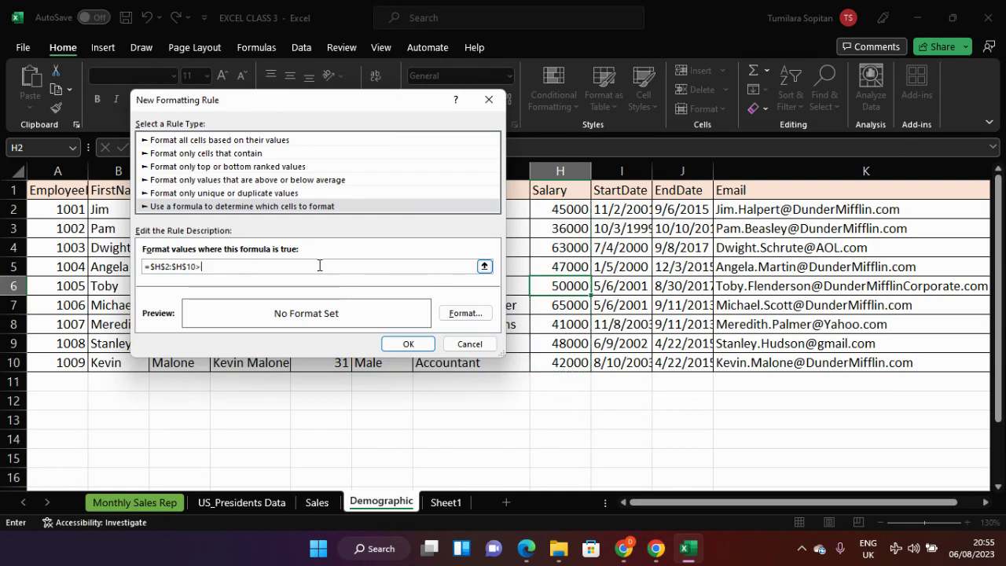
text(50000)
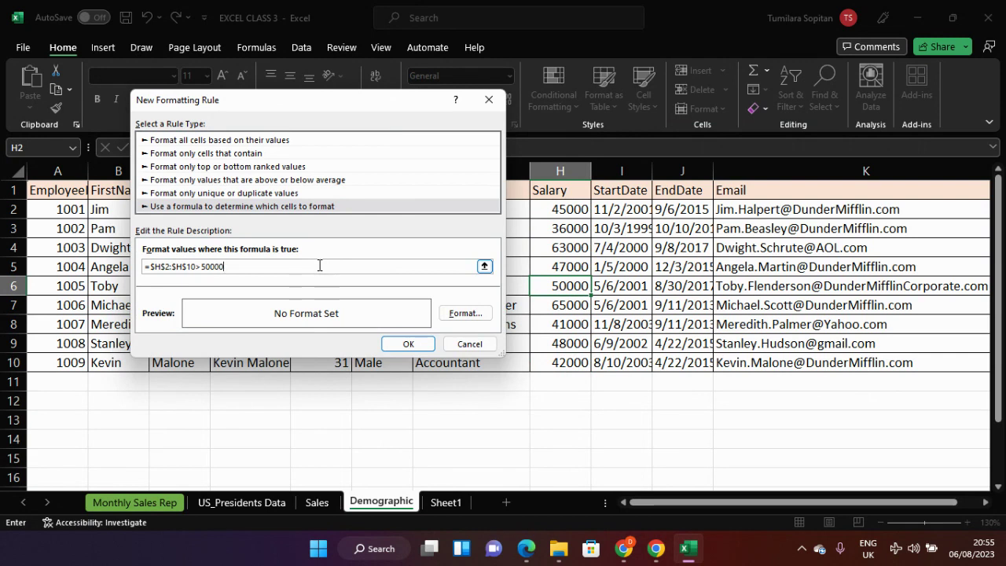
Step: Remove the dollar signs from the rule's formula so it reads =H2:H10>50000
click(320, 265)
key(Left)
key(Left)
key(Left)
key(Left)
key(Left)
key(BackSpace)
key(Left)
key(BackSpace)
key(Left)
key(Left)
key(BackSpace)
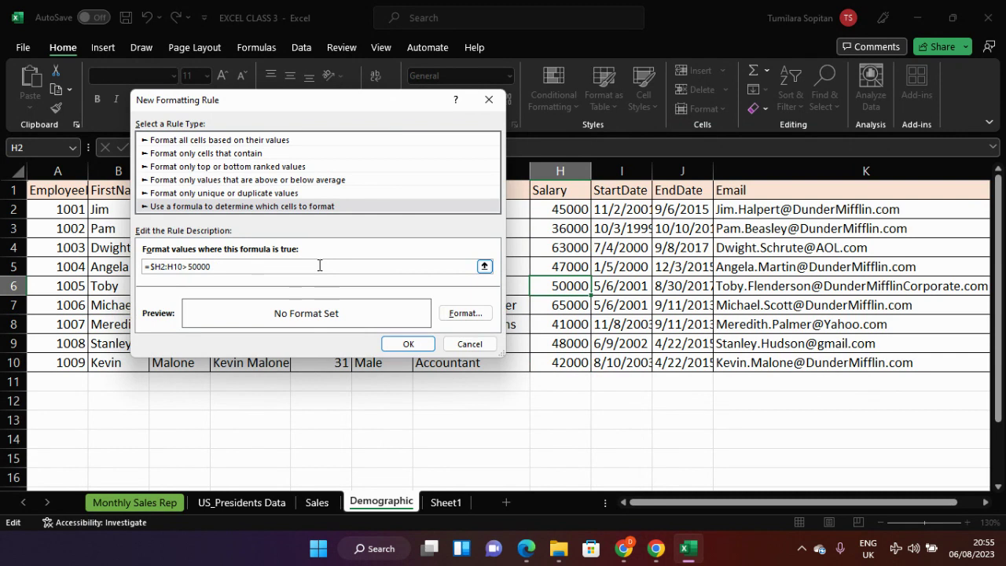
key(Left)
key(BackSpace)
key(Right)
key(Right)
key(Right)
key(Right)
key(Right)
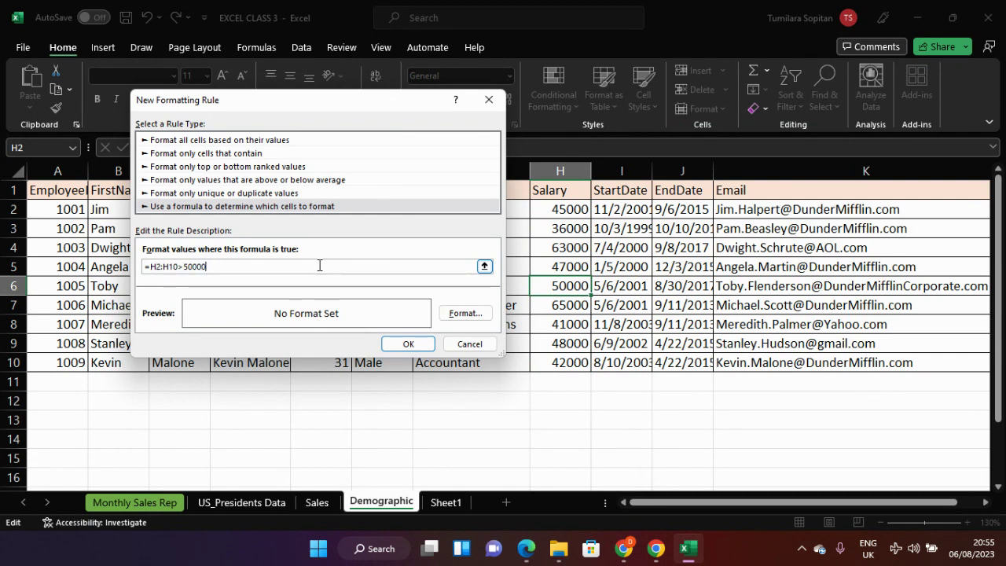
Step: Give the new rule a green fill, a bold font and an outline border, and confirm the rule
click(474, 313)
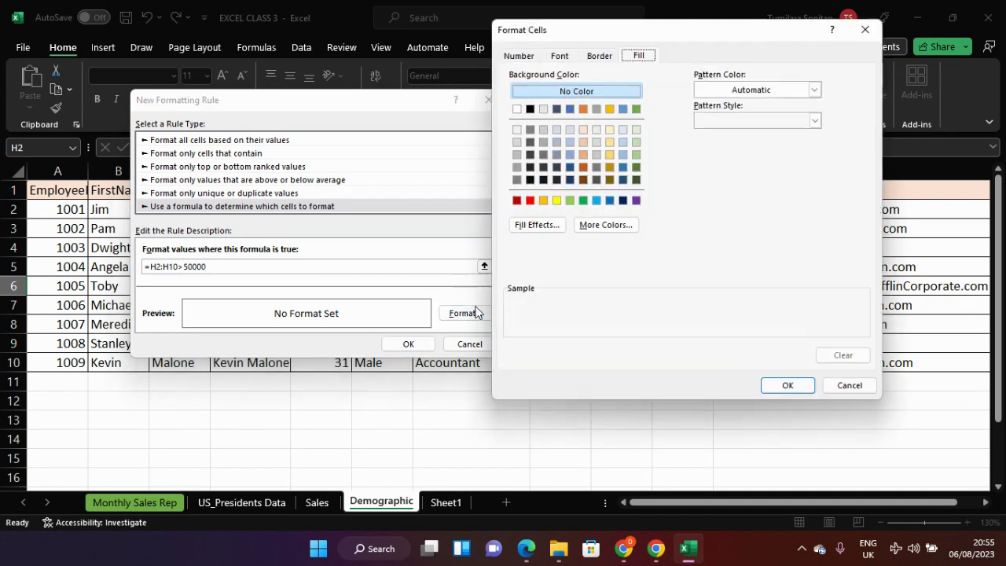
click(582, 201)
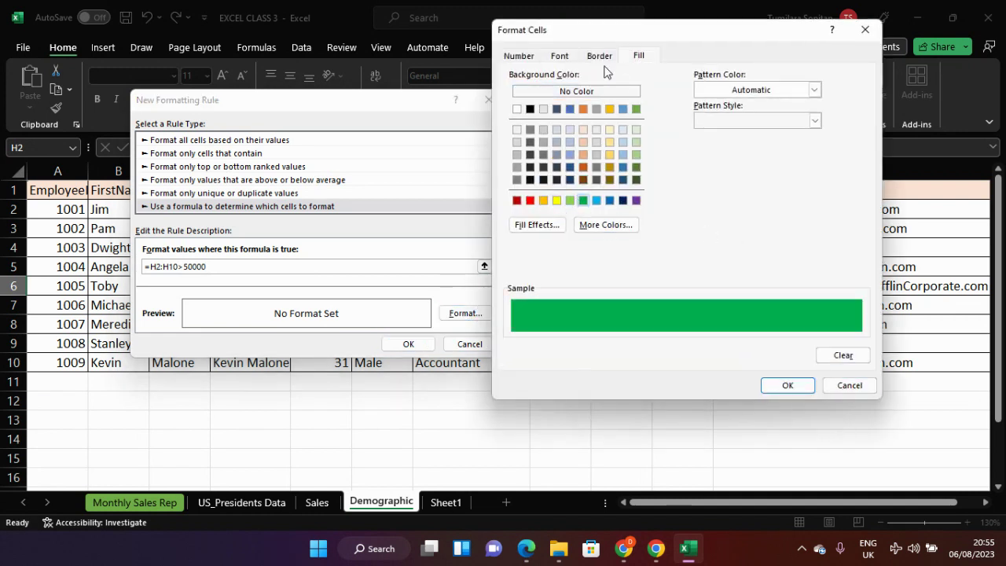
click(559, 56)
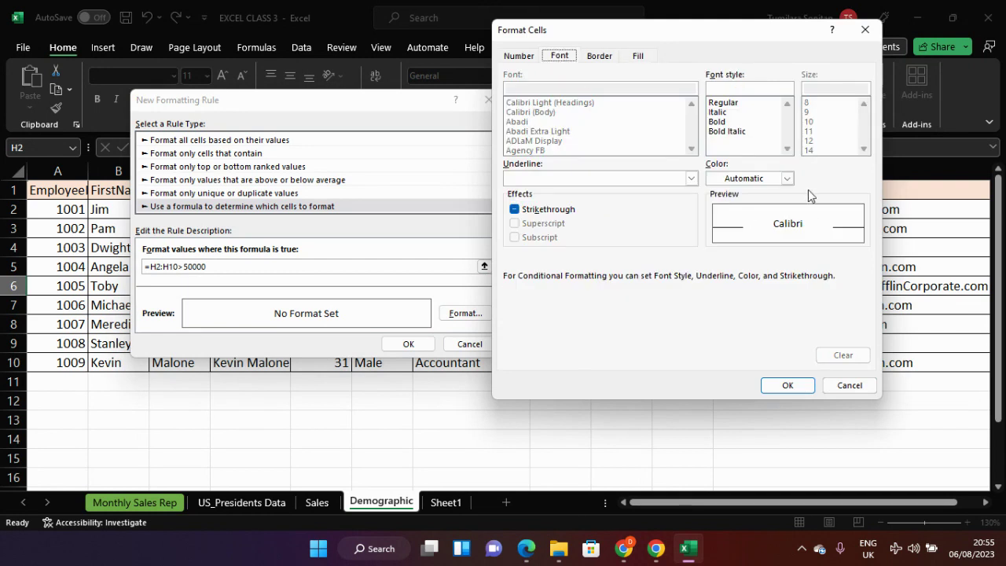
click(731, 123)
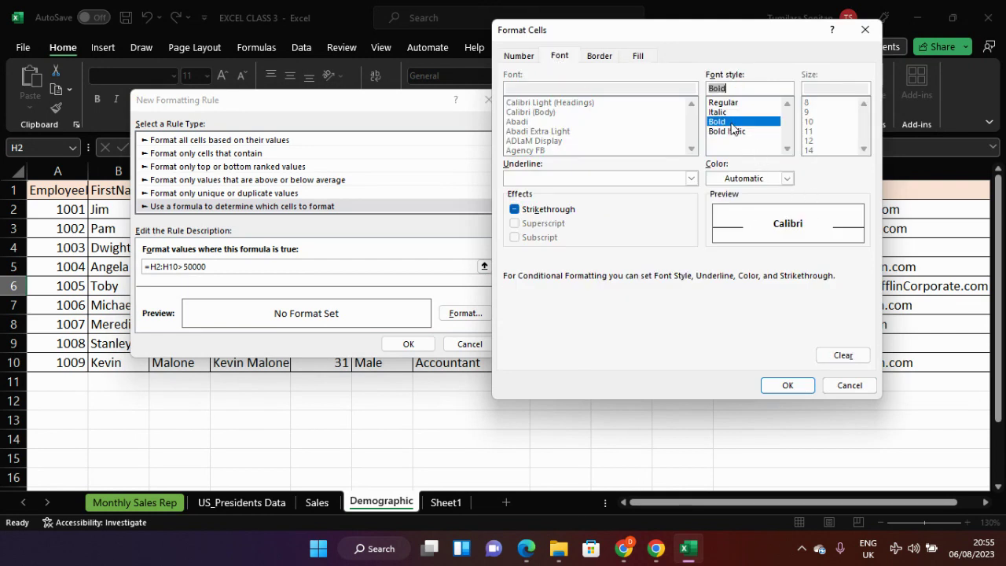
click(618, 61)
click(690, 122)
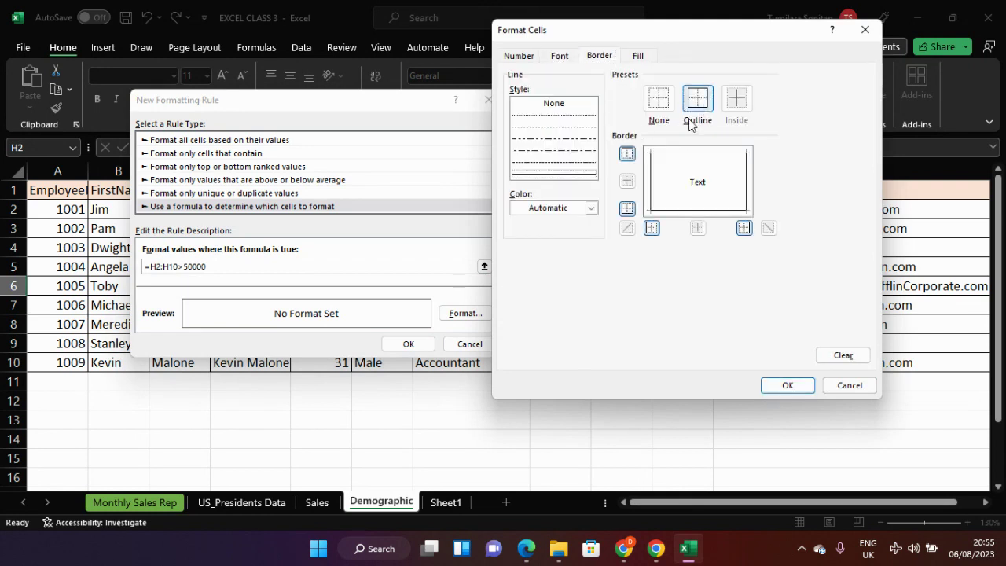
click(640, 56)
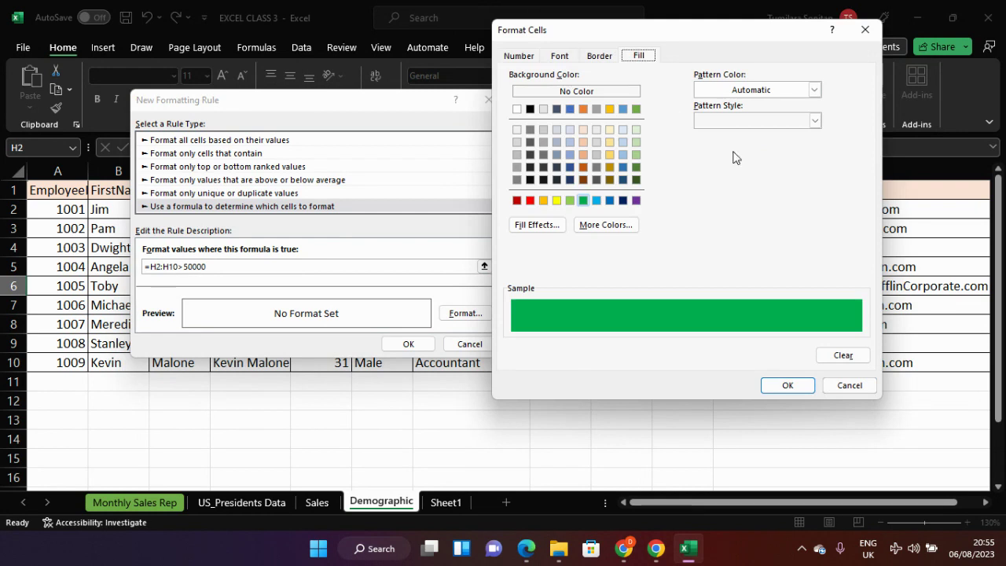
click(787, 385)
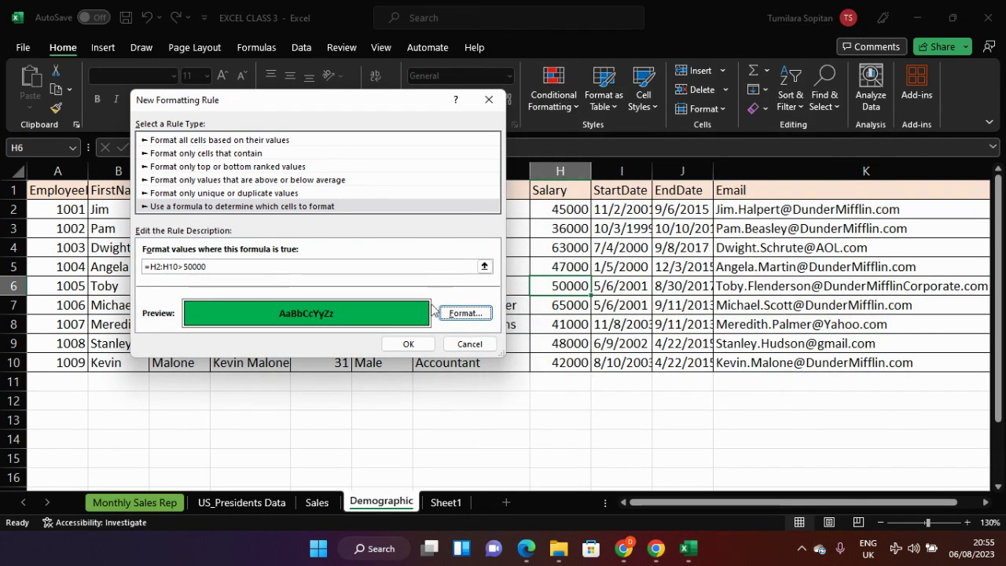
click(409, 343)
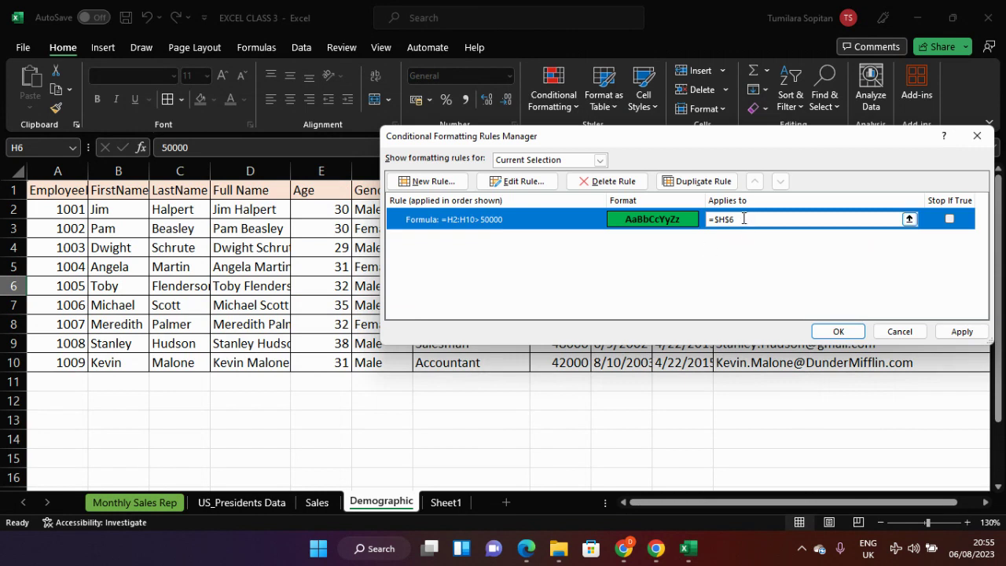
Step: Set the rule to apply to the salary range $H$2:$H$10 and apply it
click(909, 219)
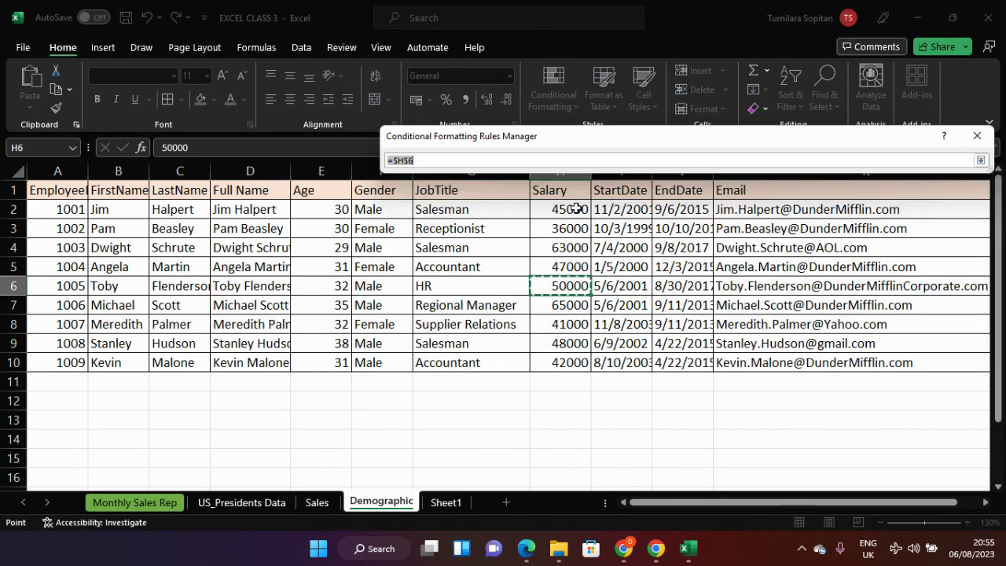
drag(576, 208, 576, 361)
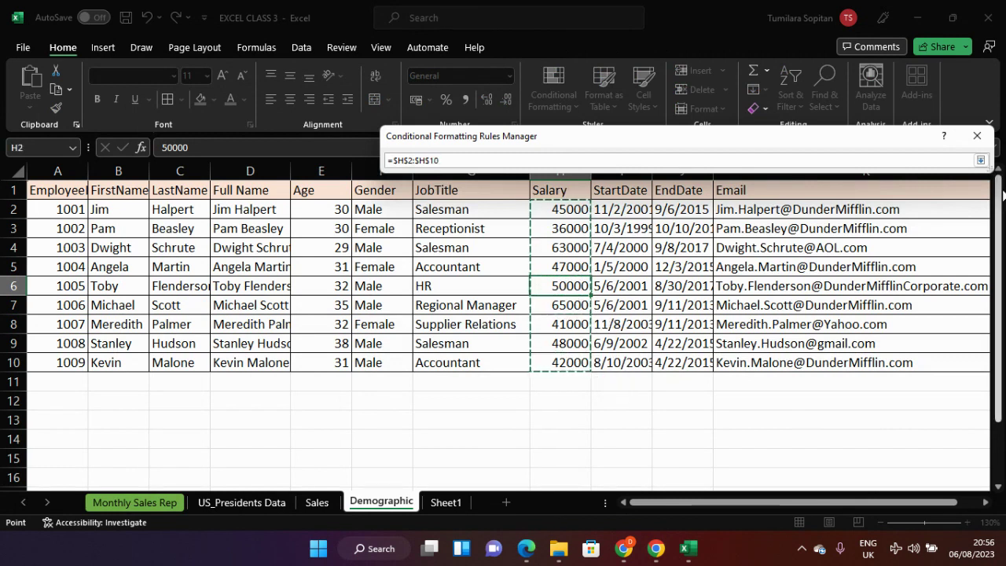
click(981, 159)
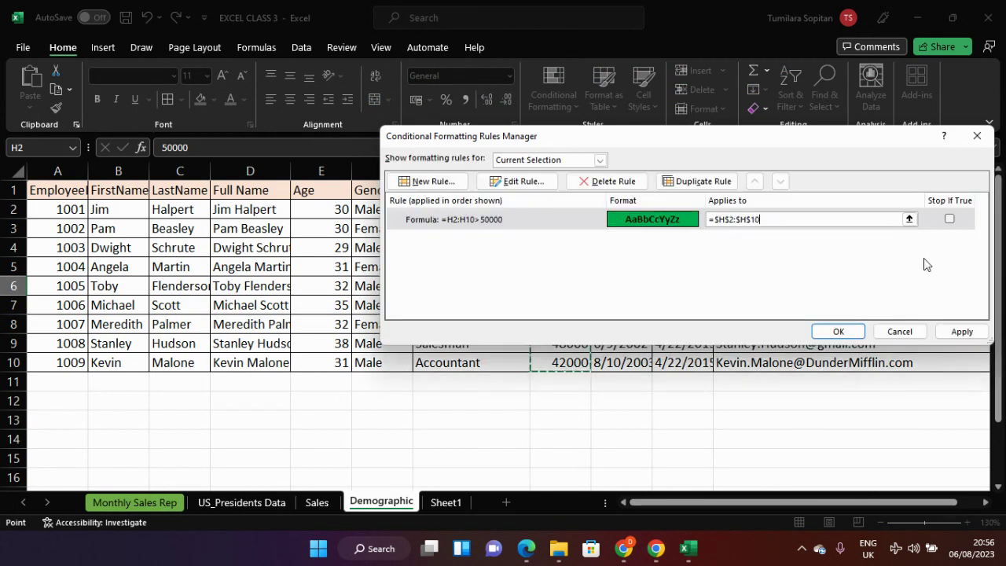
click(952, 335)
click(839, 331)
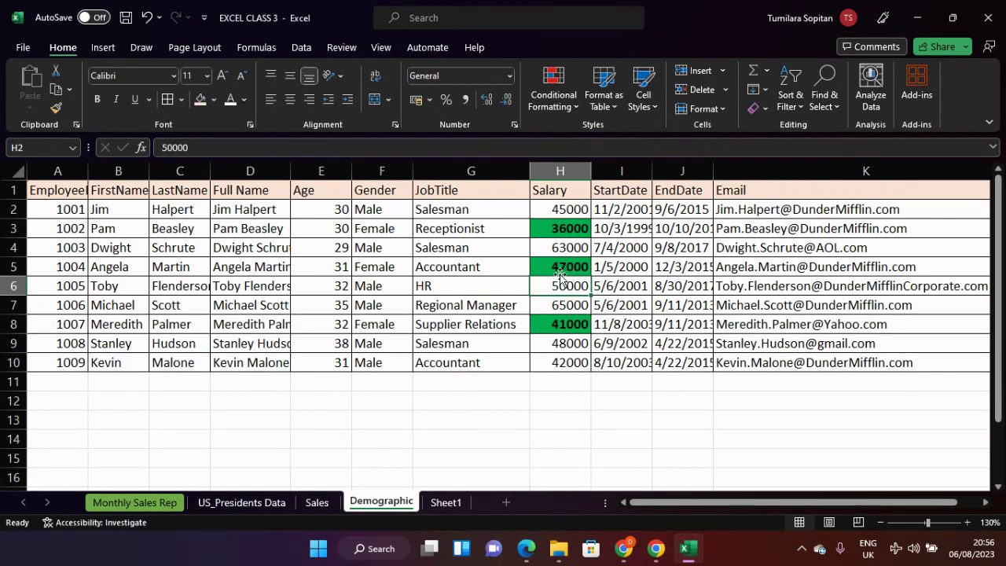
Step: Reopen the salary rule from cell H8 and set the first cell of its formula range to H2
click(561, 269)
click(568, 330)
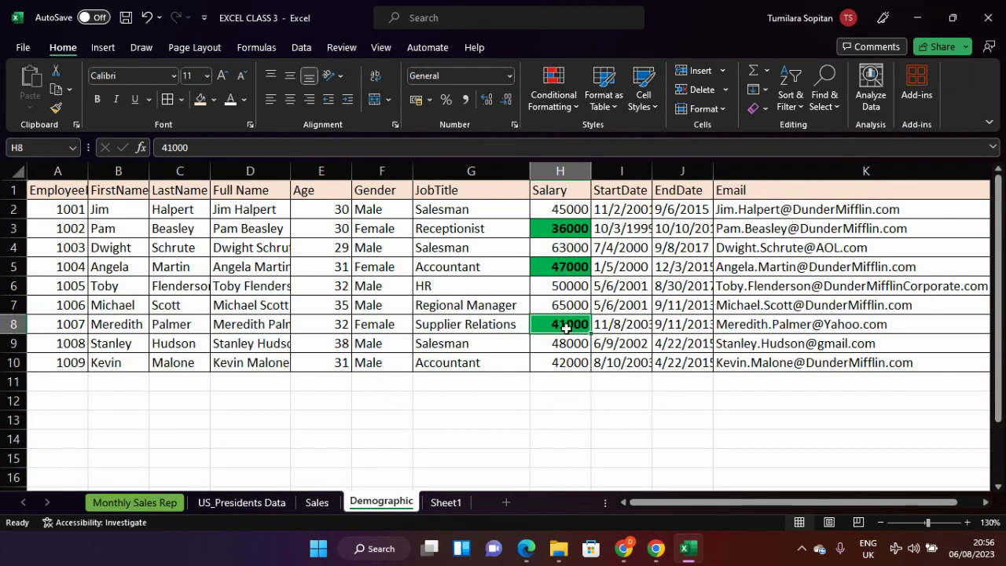
click(577, 107)
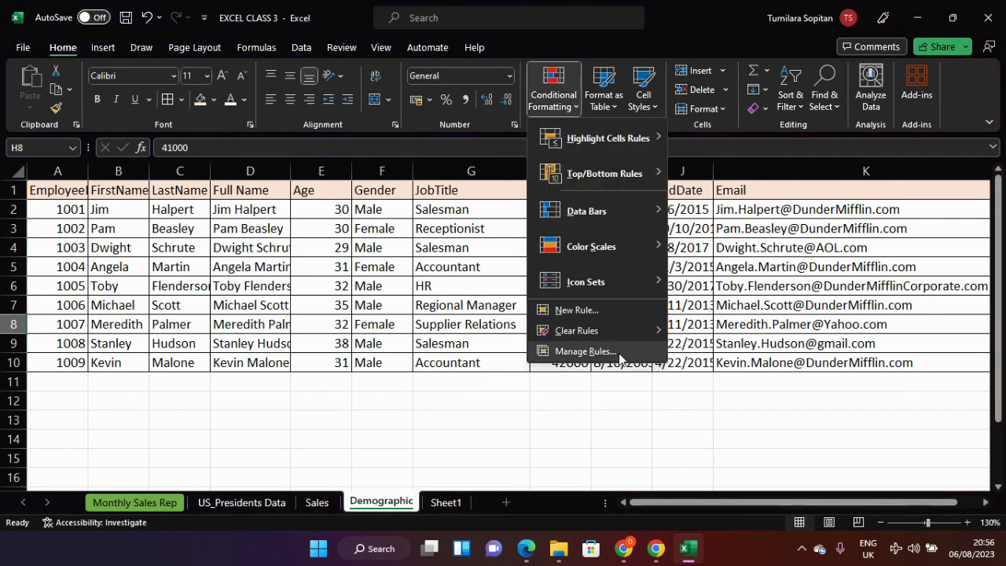
mouse_move(616, 340)
click(610, 351)
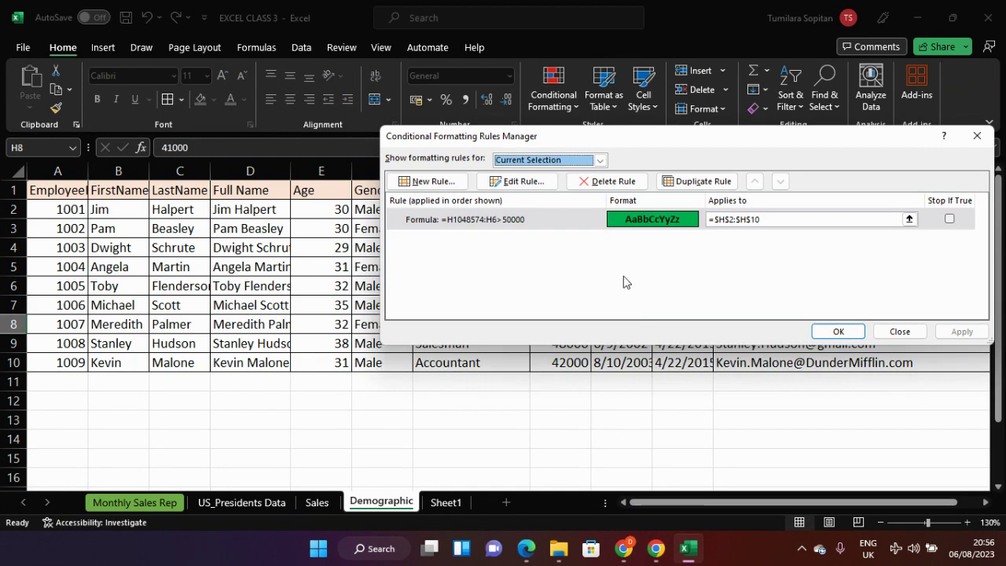
double_click(488, 220)
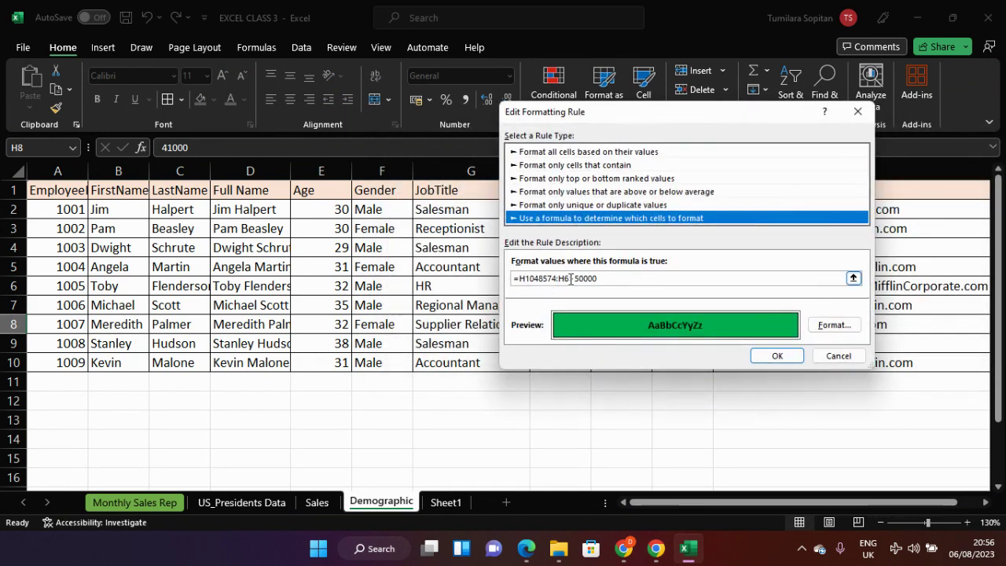
click(615, 279)
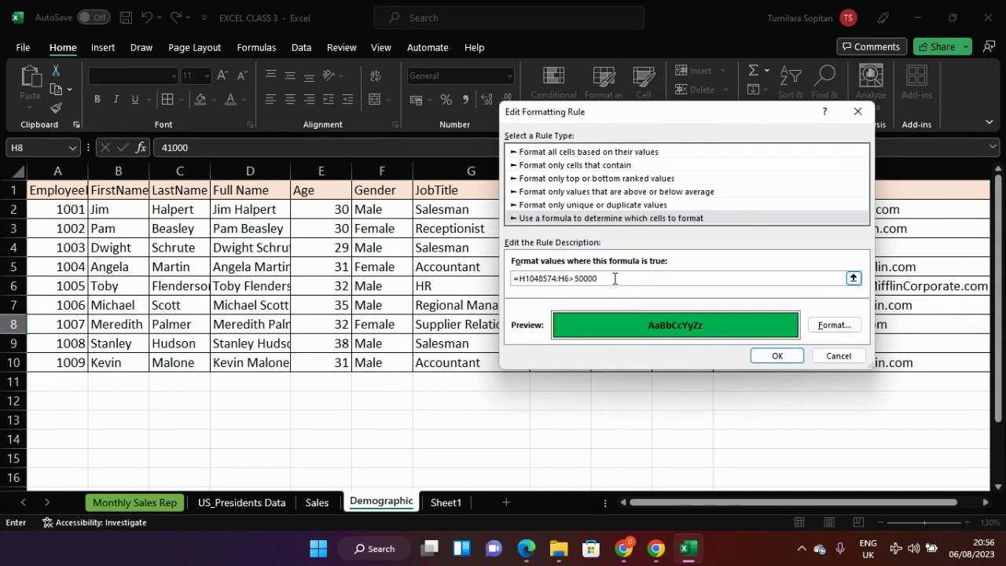
key(F2)
key(Left)
key(Left)
key(Left)
key(Left)
key(BackSpace)
key(BackSpace)
key(BackSpace)
key(BackSpace)
key(BackSpace)
key(BackSpace)
key(Right)
key(Right)
key(Left)
key(Left)
key(BackSpace)
text(2)
Step: Set the last cell of the formula range to H10, giving =H2:H10>50000, and apply the corrected rule
key(Right)
key(Right)
key(Right)
key(BackSpace)
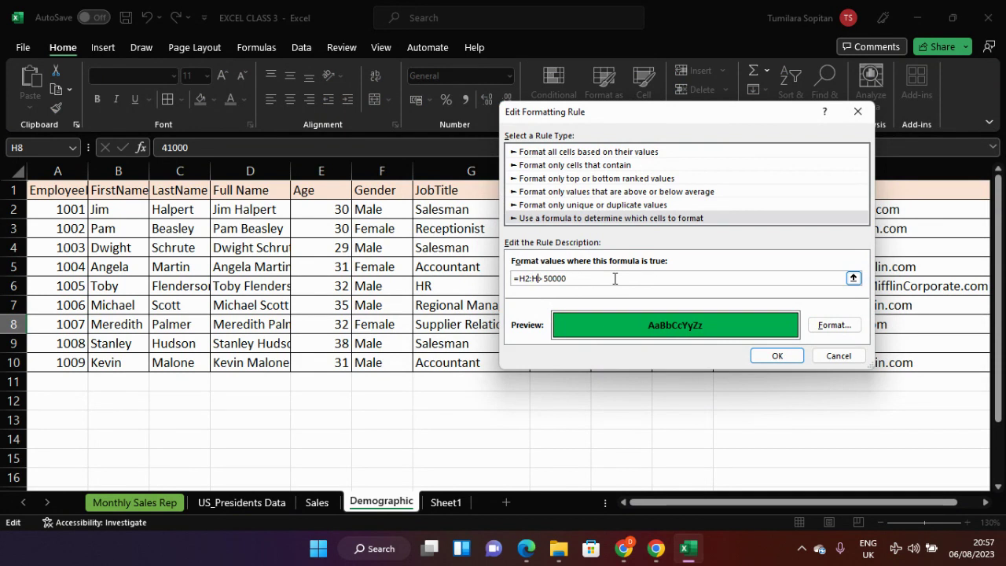
text(10)
click(763, 358)
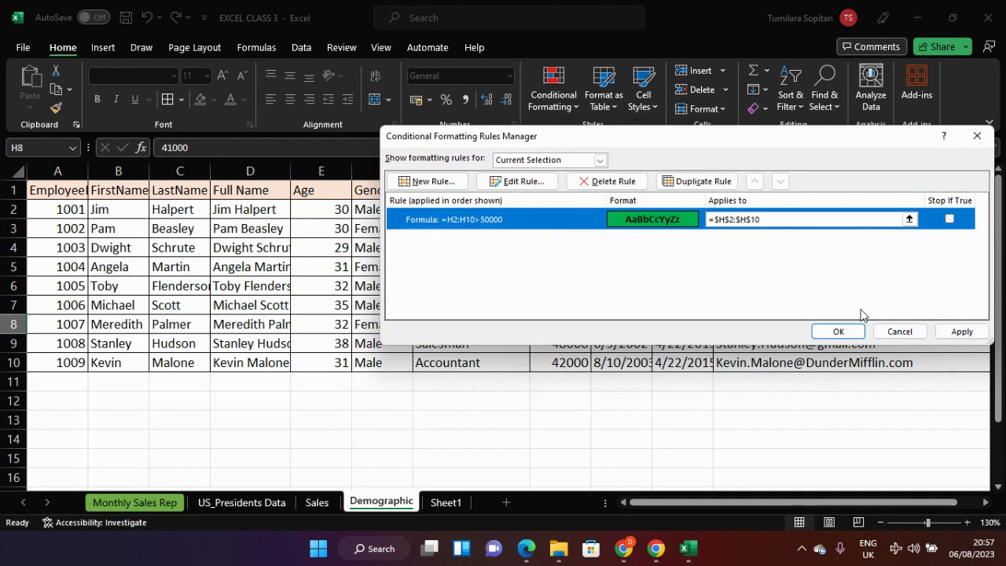
click(972, 336)
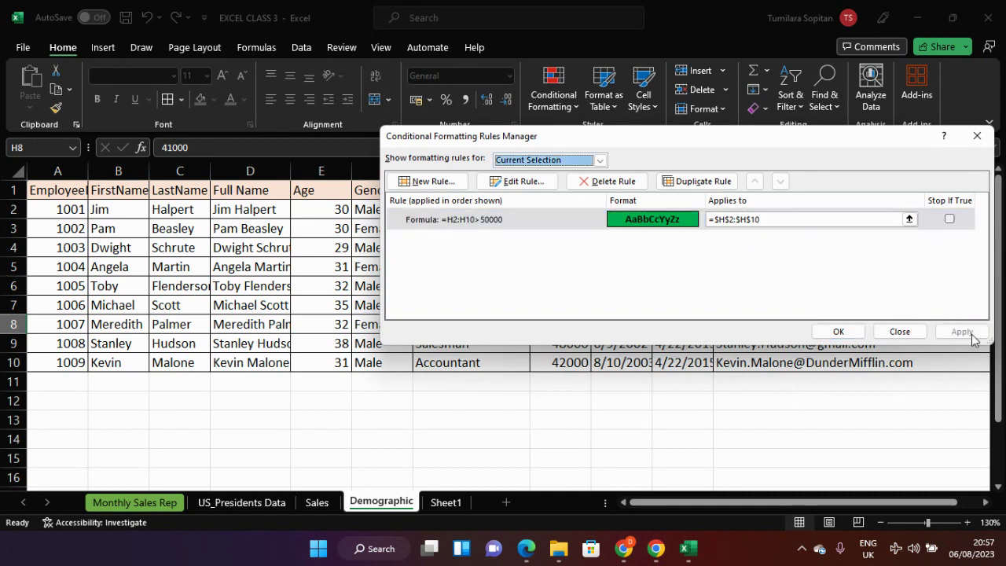
click(838, 332)
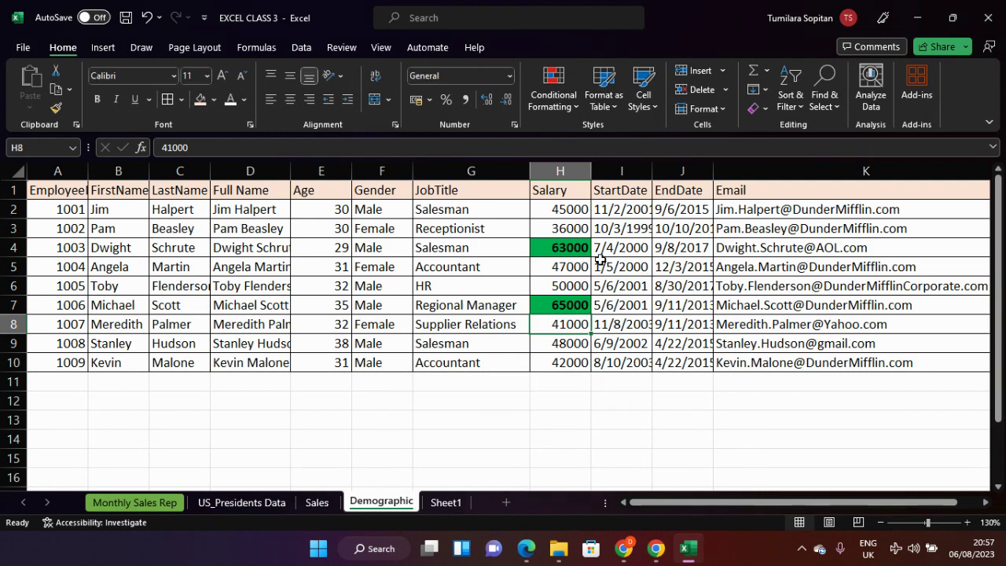
Step: Examine salary range H2:H10 and the cells highlighted by the rule
scroll(600, 303, up, 1)
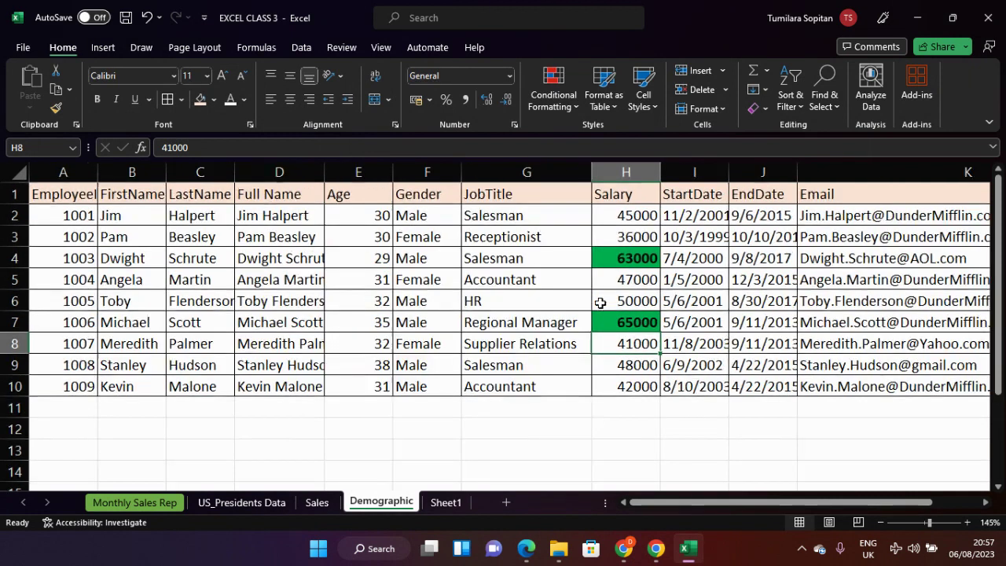
scroll(600, 303, up, 1)
drag(751, 503, 827, 522)
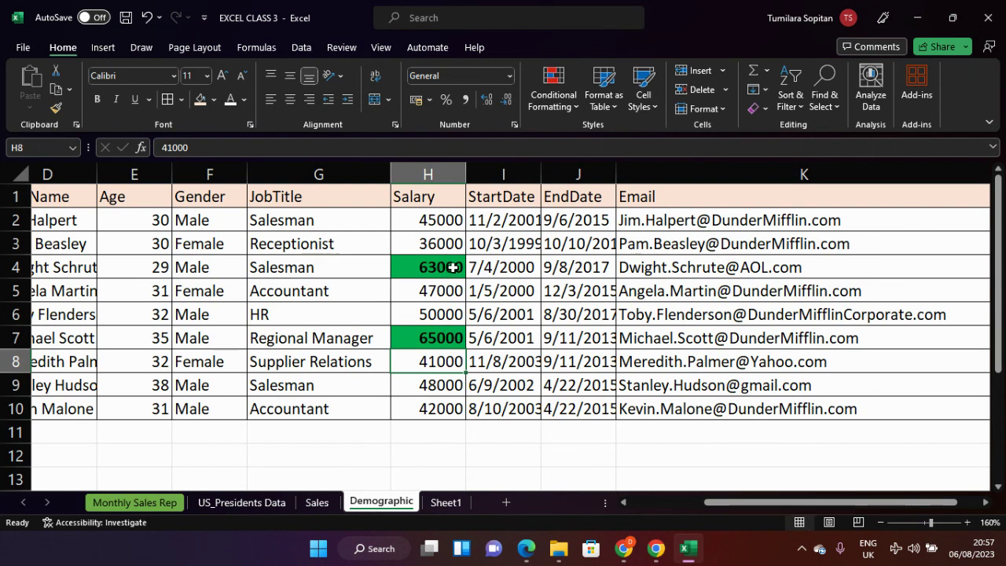
drag(427, 220, 419, 408)
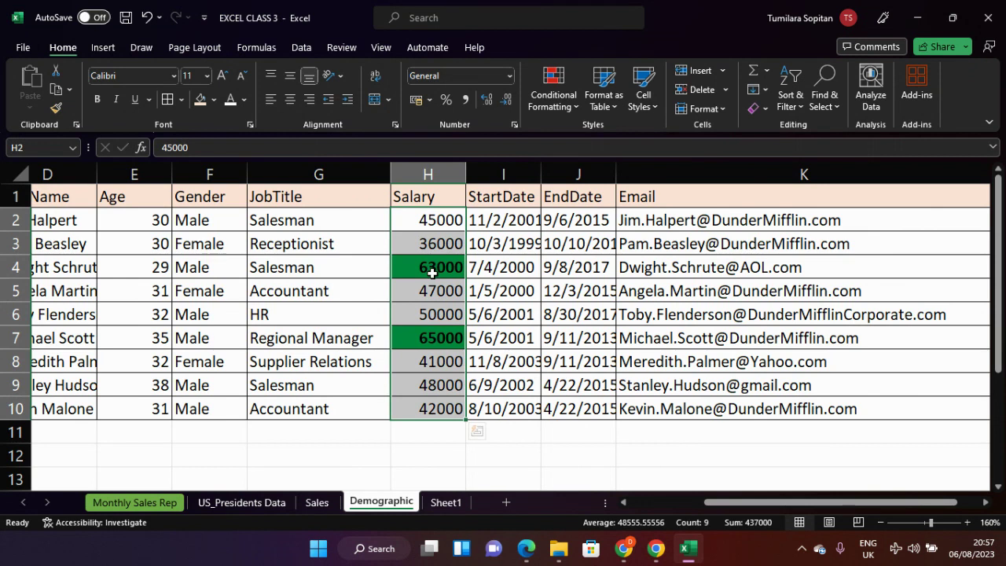
click(432, 272)
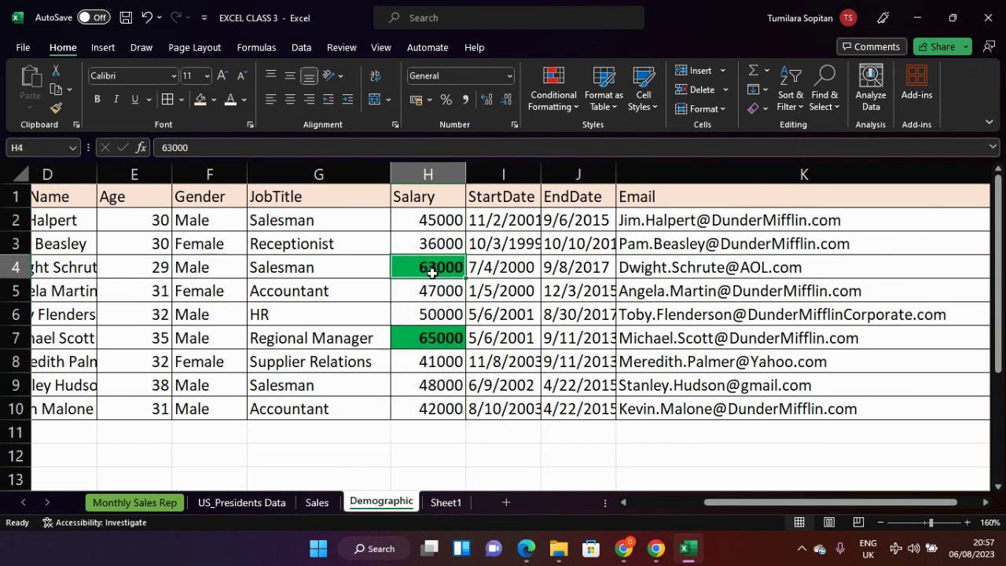
click(433, 340)
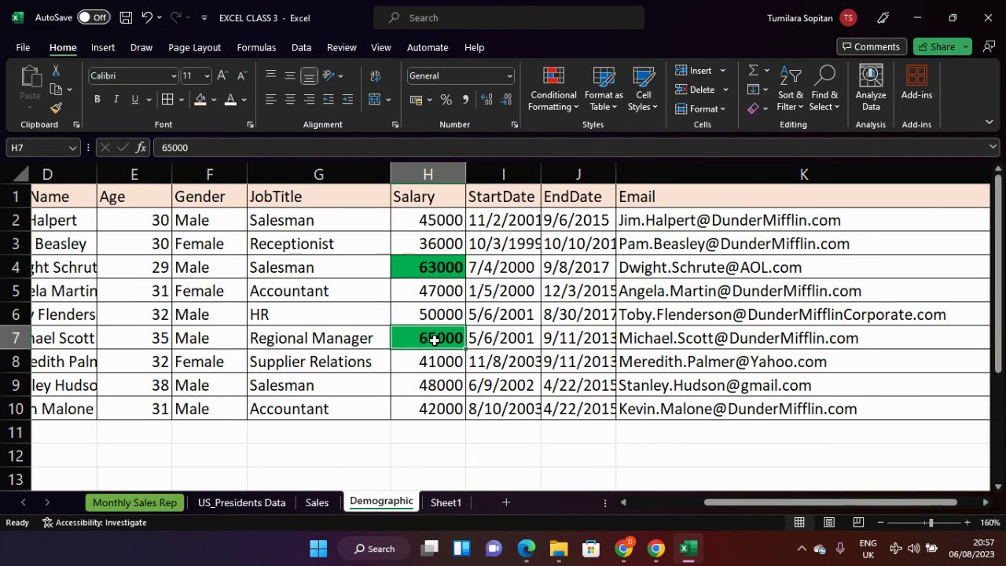
click(441, 265)
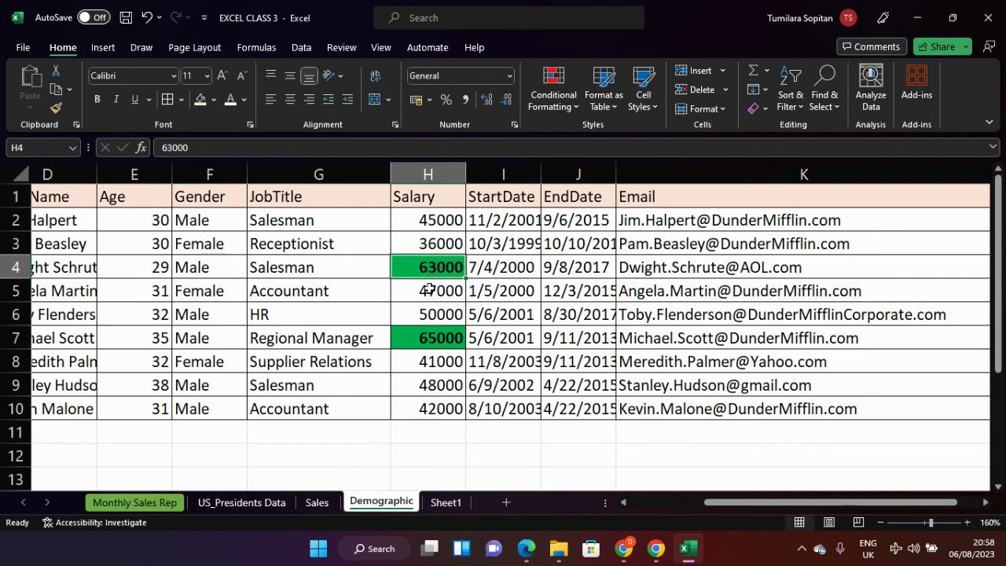
click(457, 337)
click(445, 385)
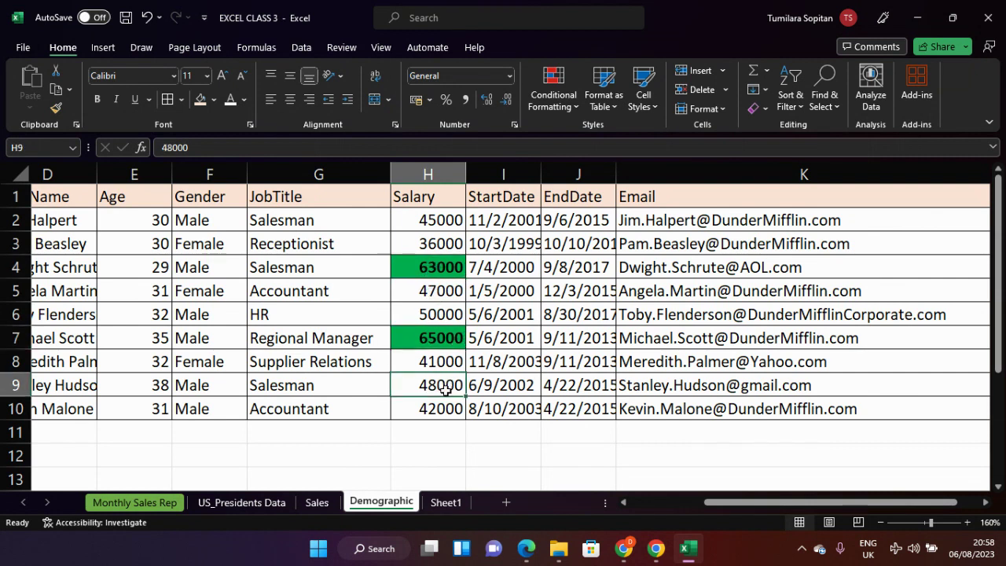
click(443, 335)
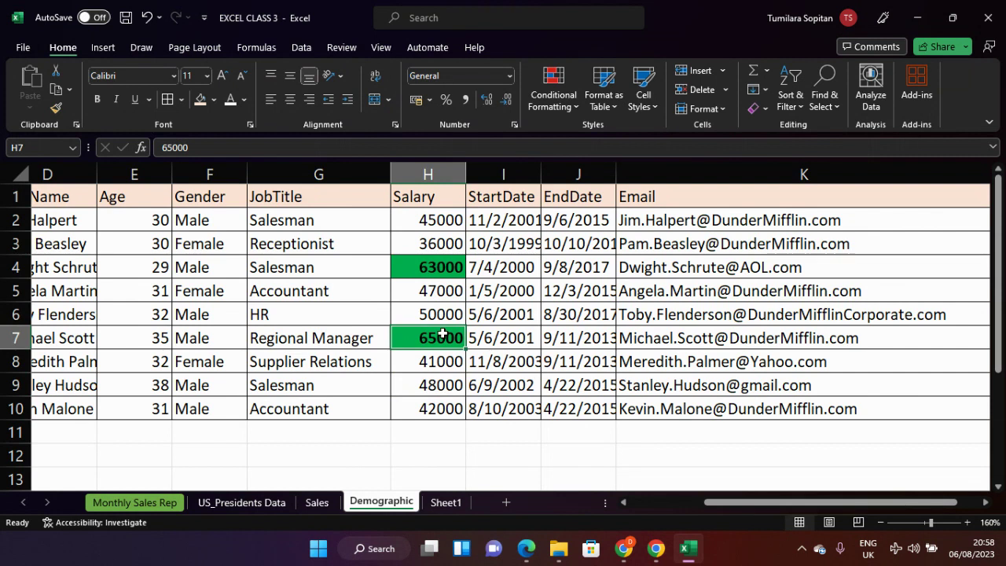
click(424, 269)
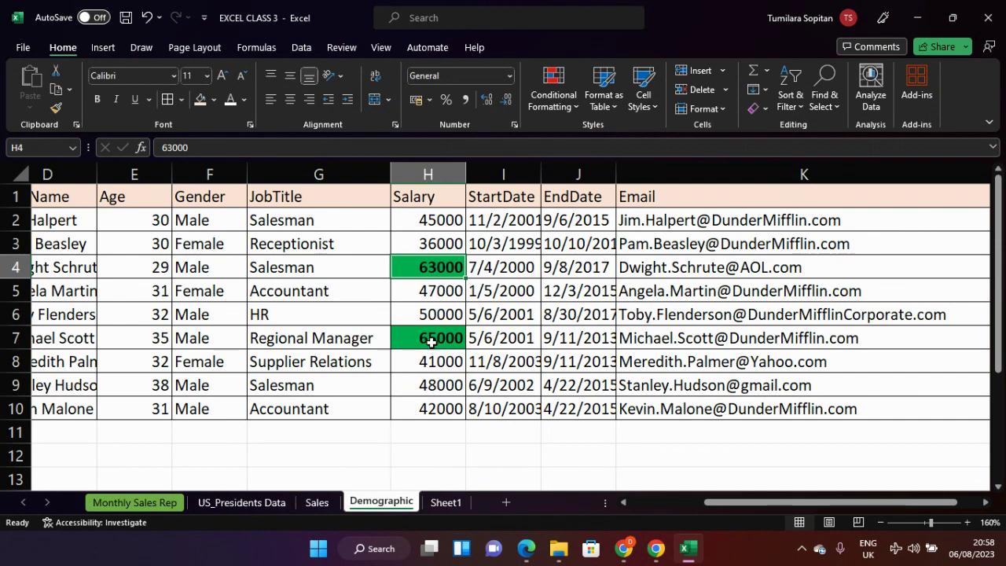
Step: Start a new conditional formatting rule for the ages in E2:E10 that uses a formula to determine which cells to format
click(149, 224)
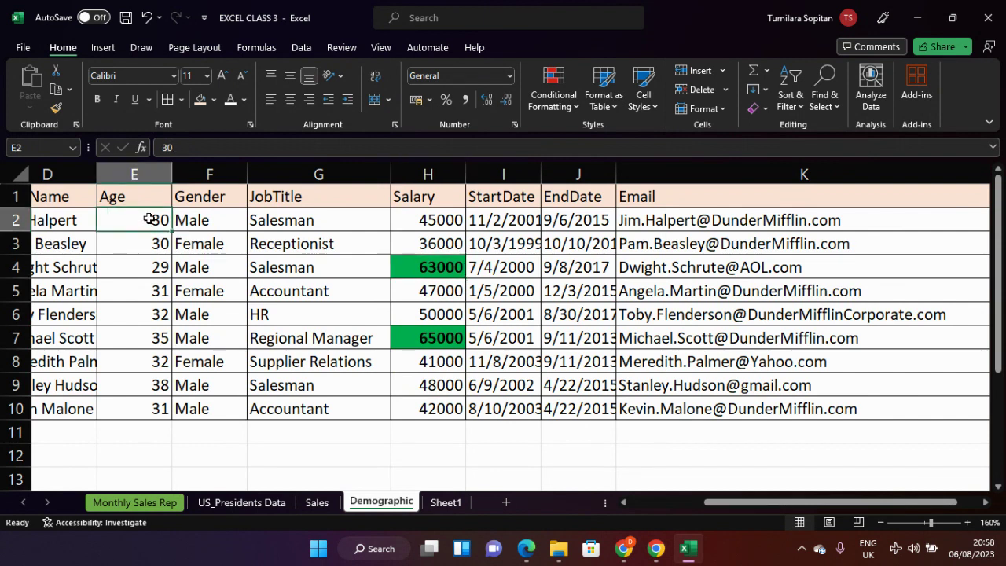
drag(148, 218, 144, 409)
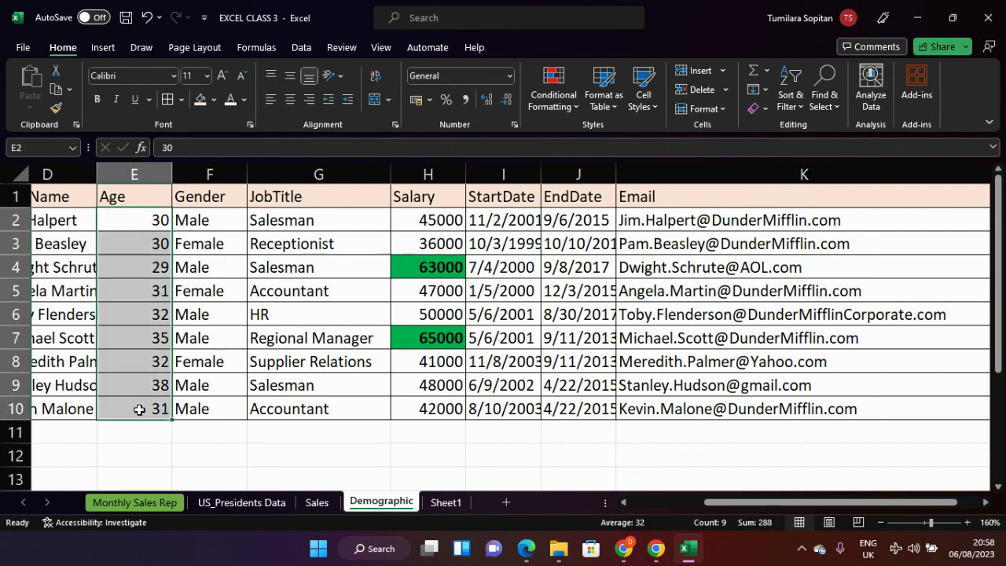
click(569, 107)
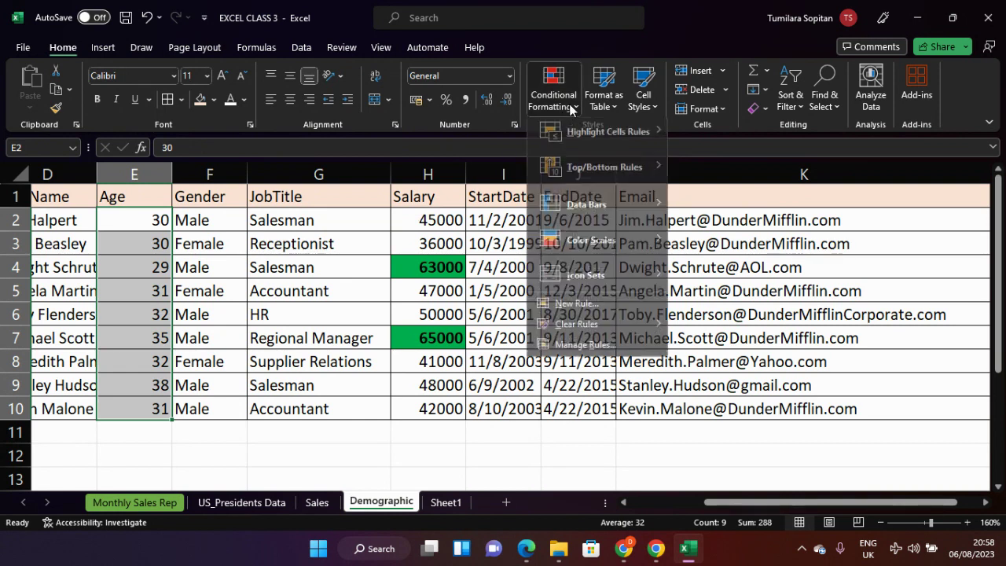
click(619, 306)
click(651, 202)
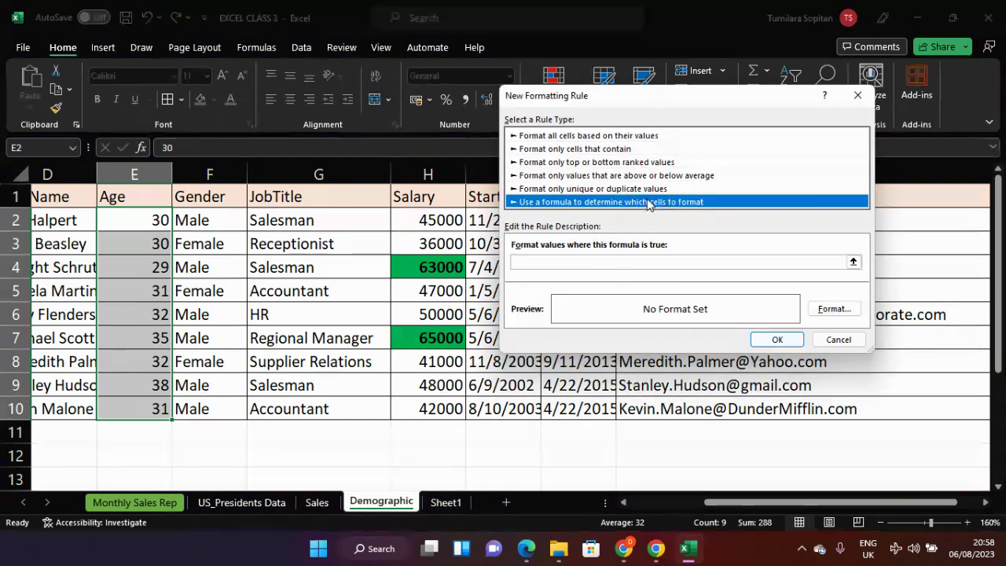
Step: Enter the rule formula =E2:E10>30, with relative references to the age range
click(586, 263)
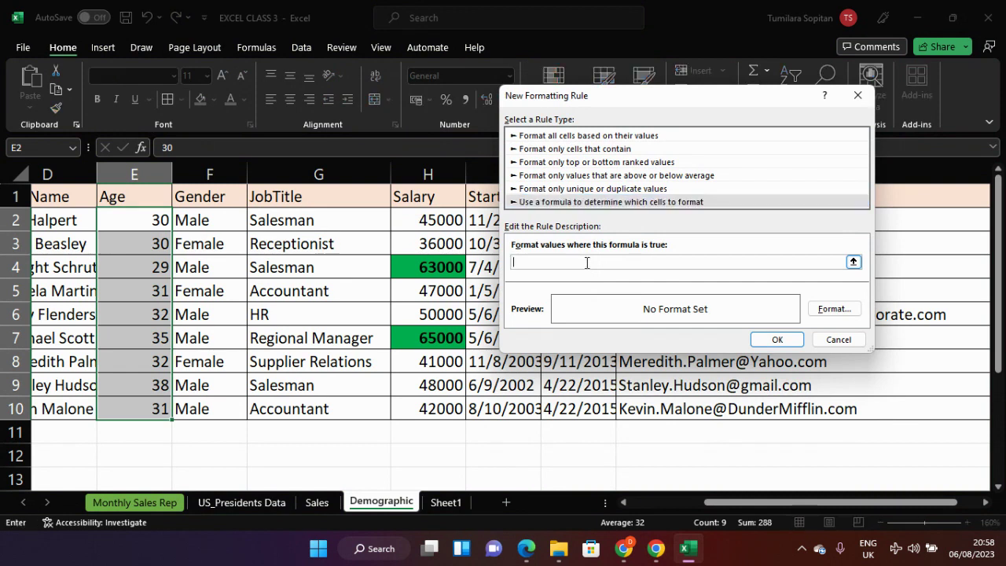
text(=)
drag(141, 219, 151, 410)
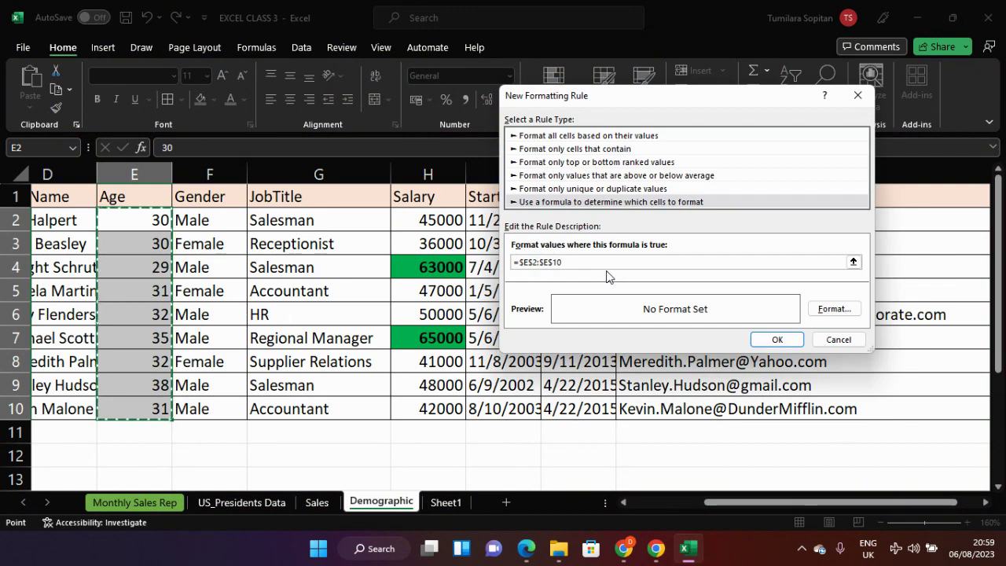
click(604, 270)
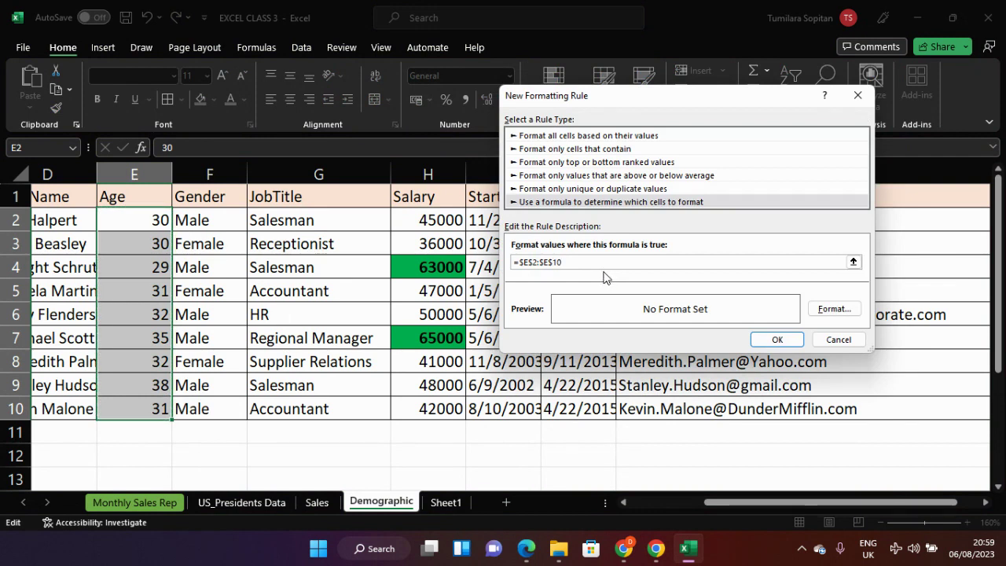
key(BackSpace)
key(Left)
key(BackSpace)
key(Left)
key(BackSpace)
key(BackSpace)
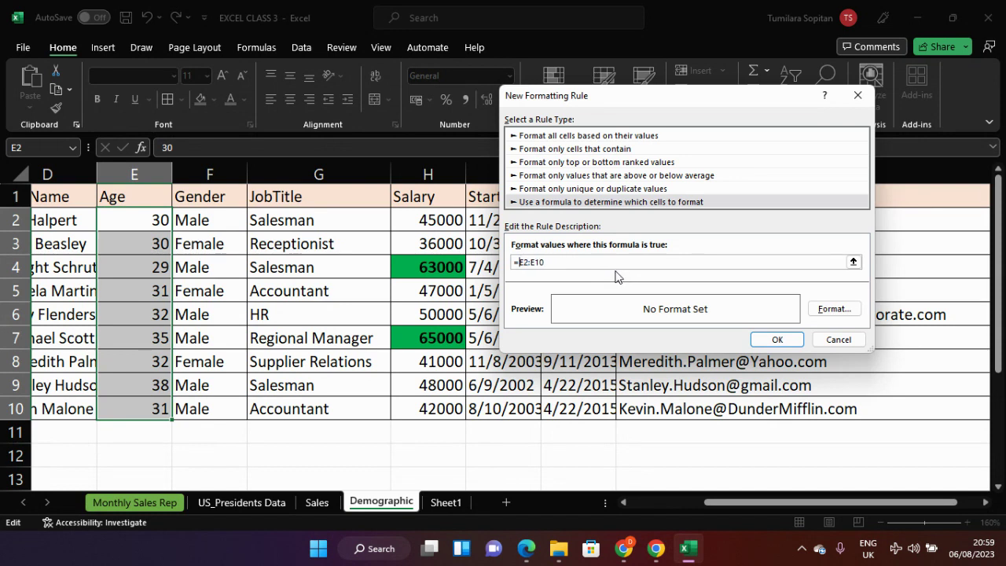
key(End)
text(>30)
Step: Give the age rule's format an orange background fill and an outline border
click(811, 316)
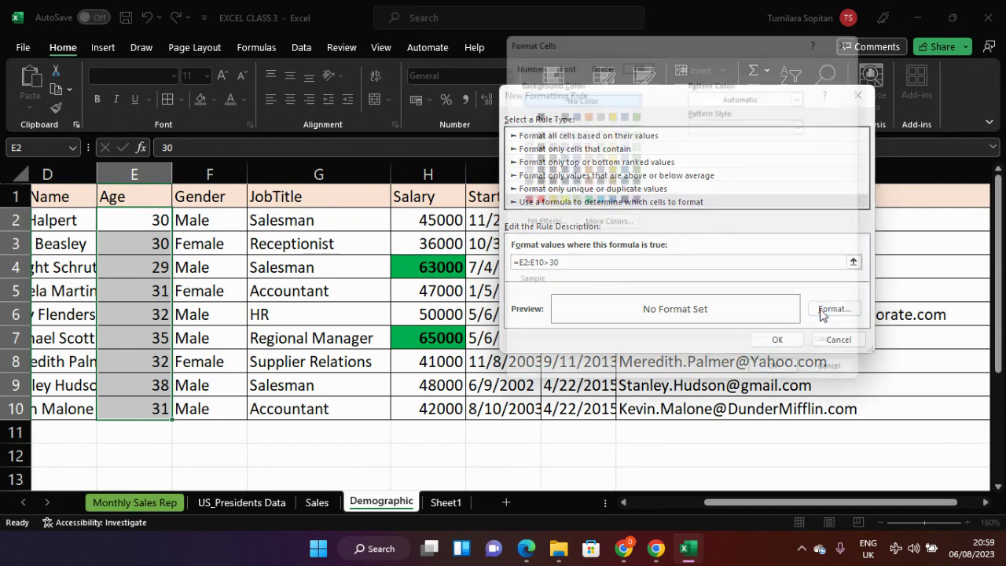
click(543, 200)
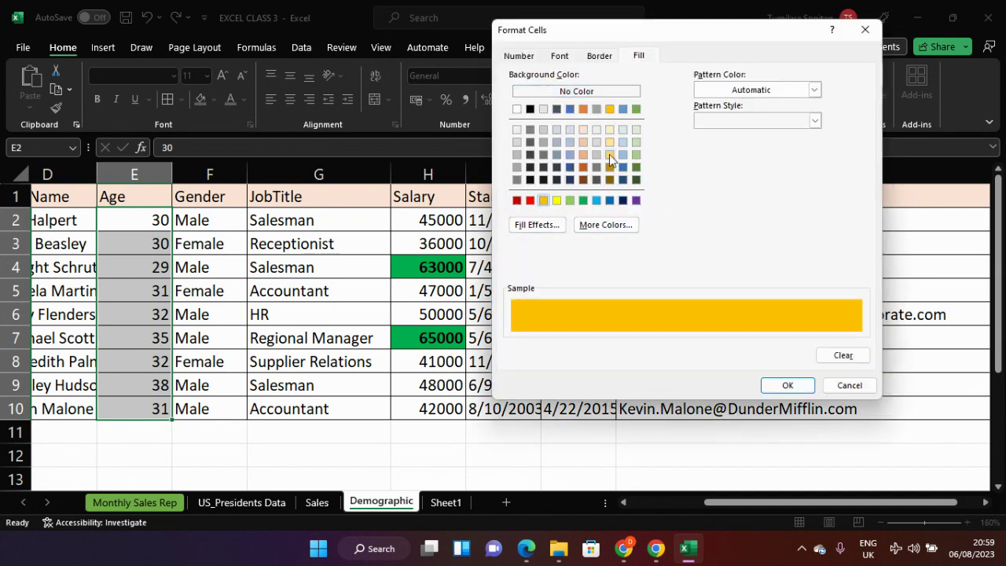
click(610, 56)
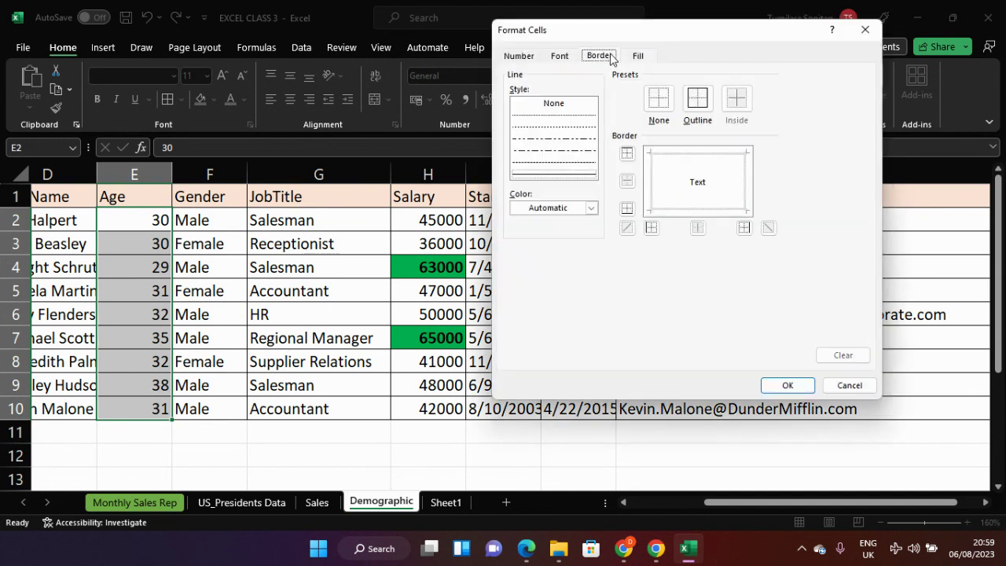
click(699, 102)
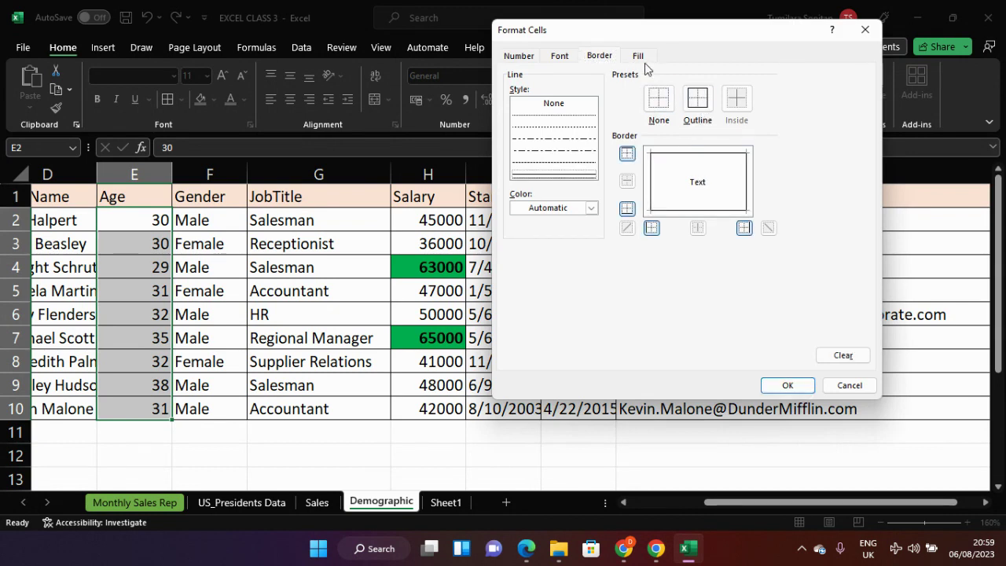
Step: Set the rule's font style to Bold Italic and apply the rule to the ages
click(574, 58)
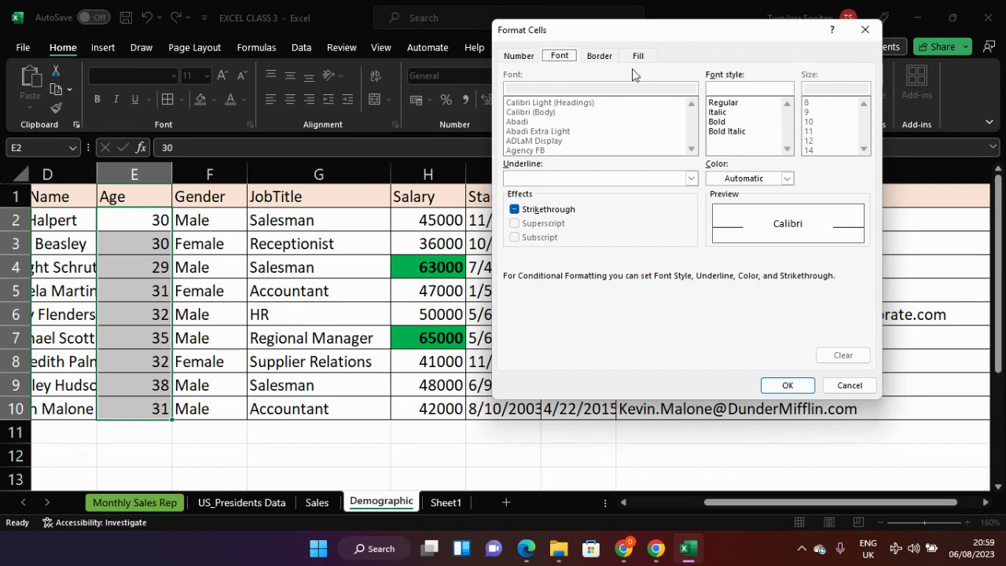
click(727, 131)
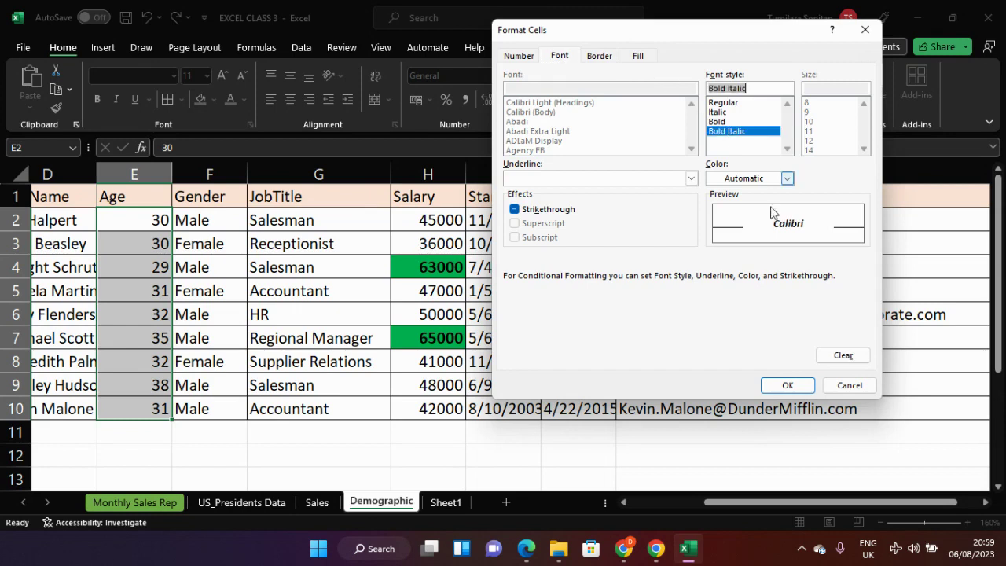
click(788, 386)
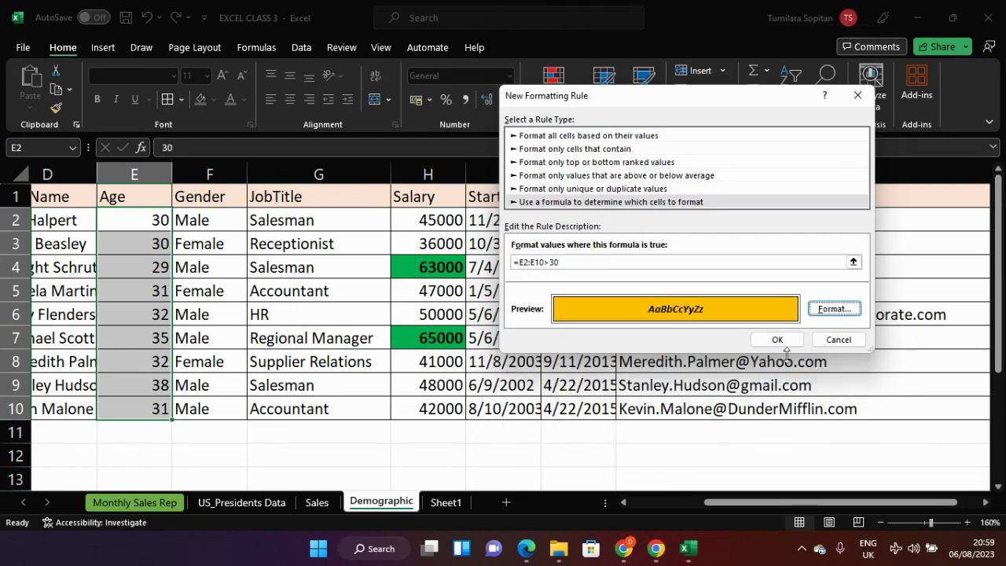
click(778, 340)
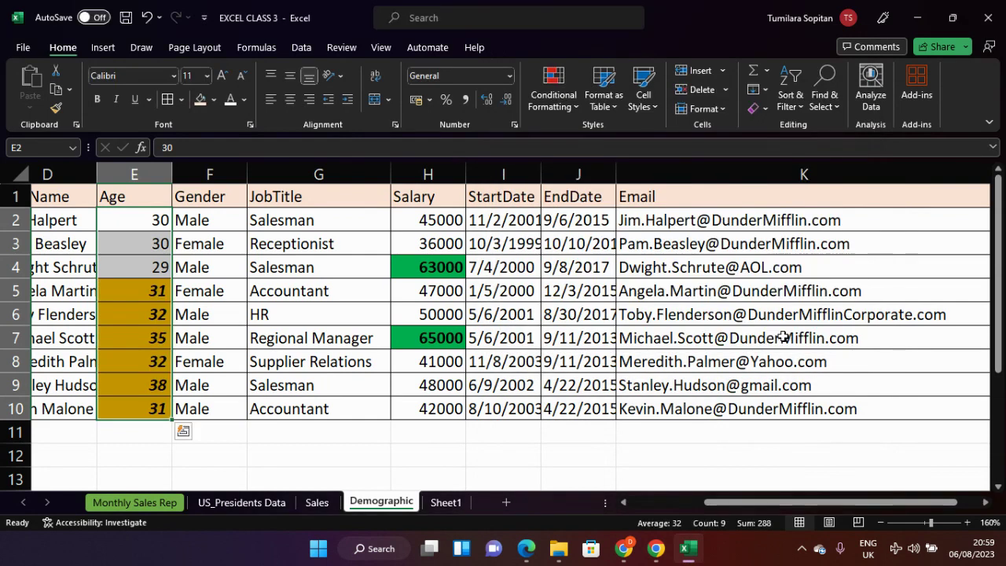
Step: Review the highlighted ages and salaries across the whole table, and look through the Icon Sets available for conditional formatting
click(165, 358)
click(186, 439)
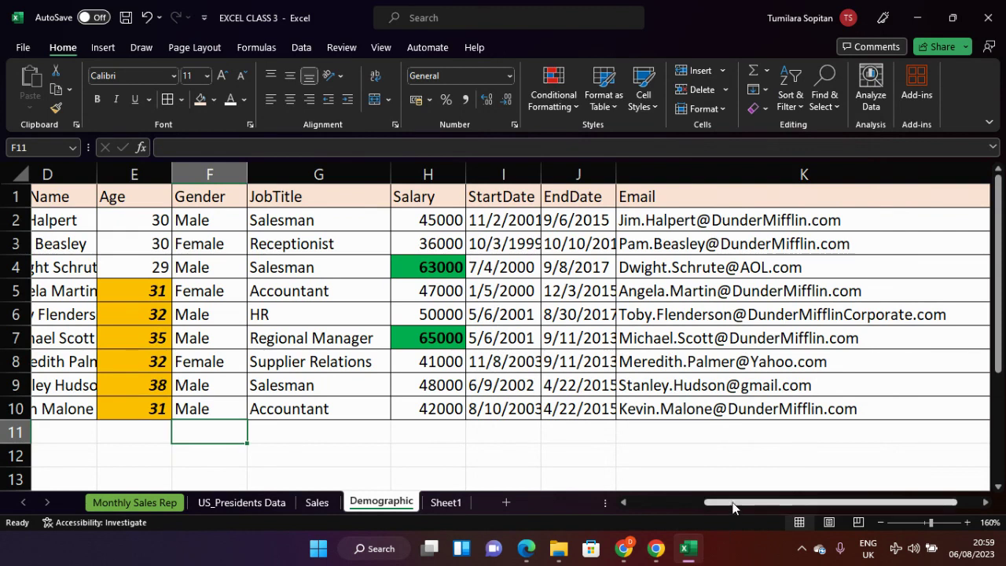
drag(731, 503, 665, 503)
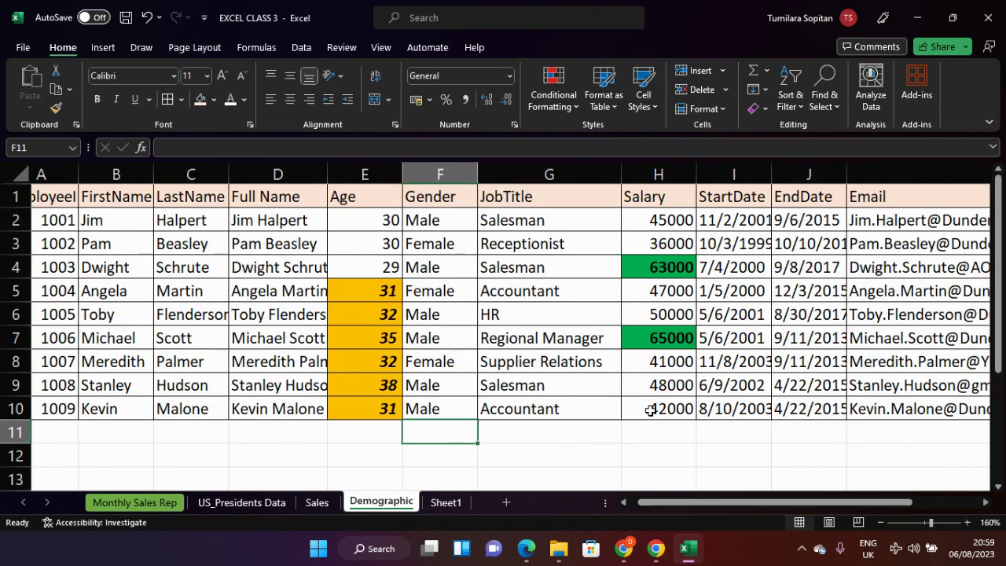
scroll(650, 409, down, 3)
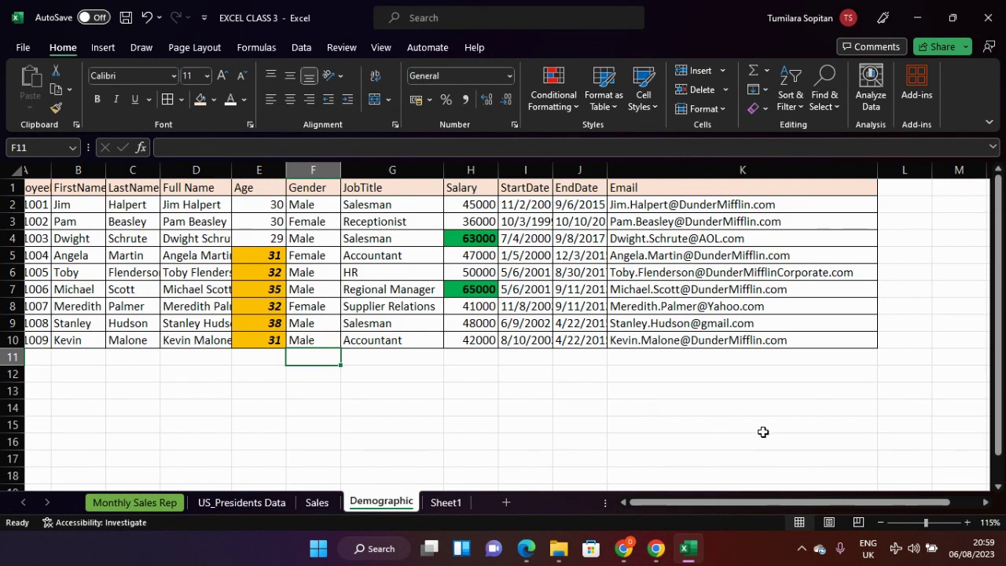
click(572, 99)
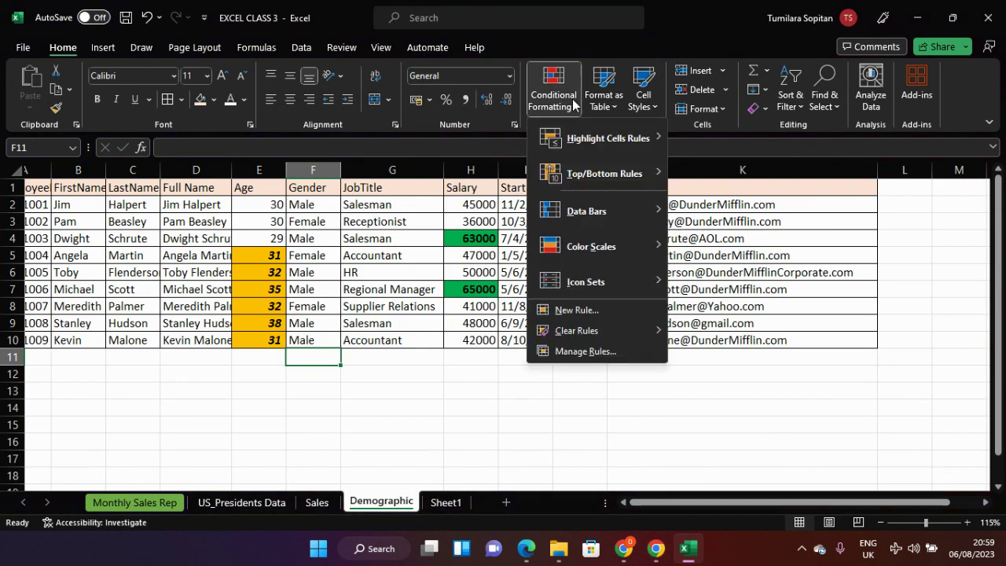
mouse_move(621, 287)
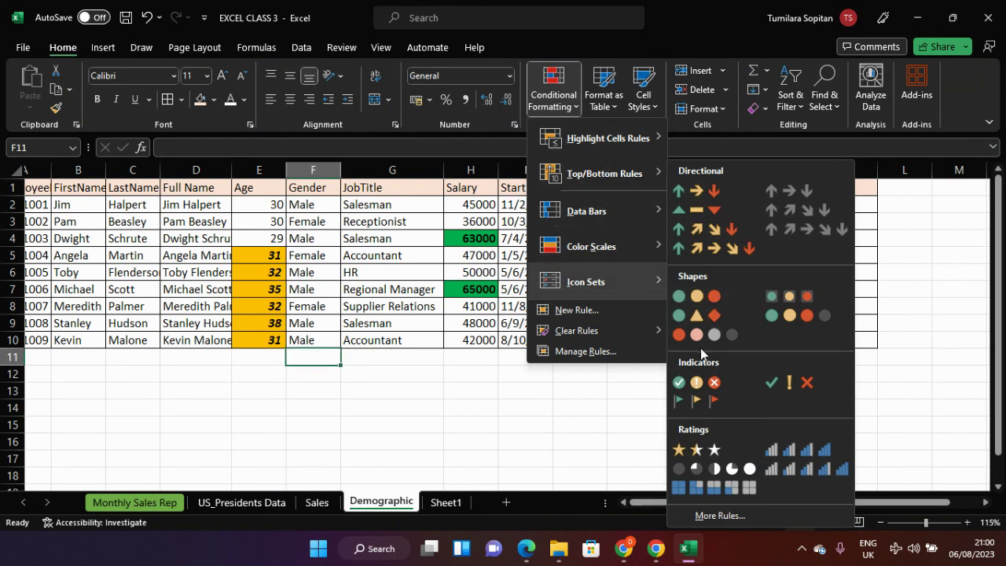
click(575, 413)
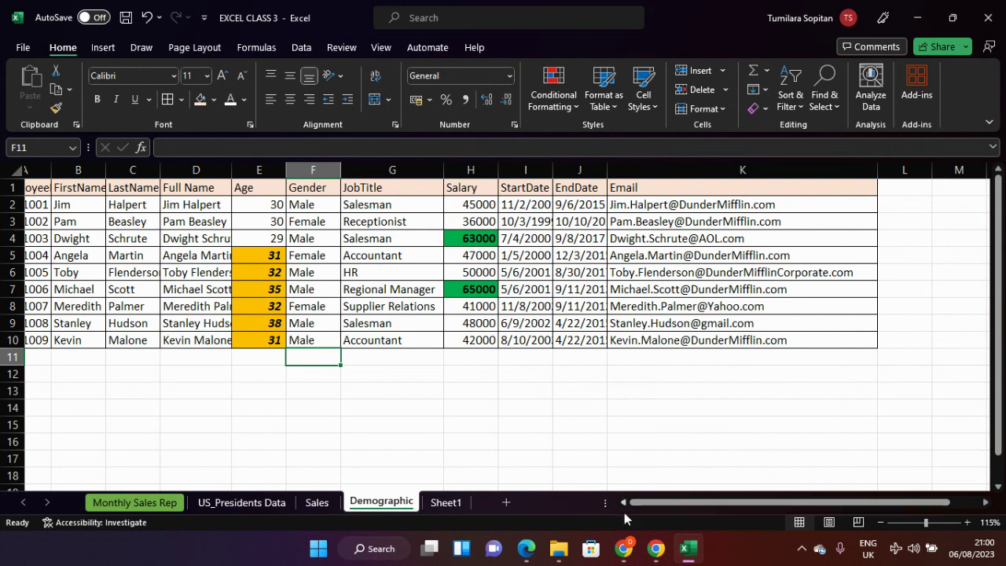
click(625, 557)
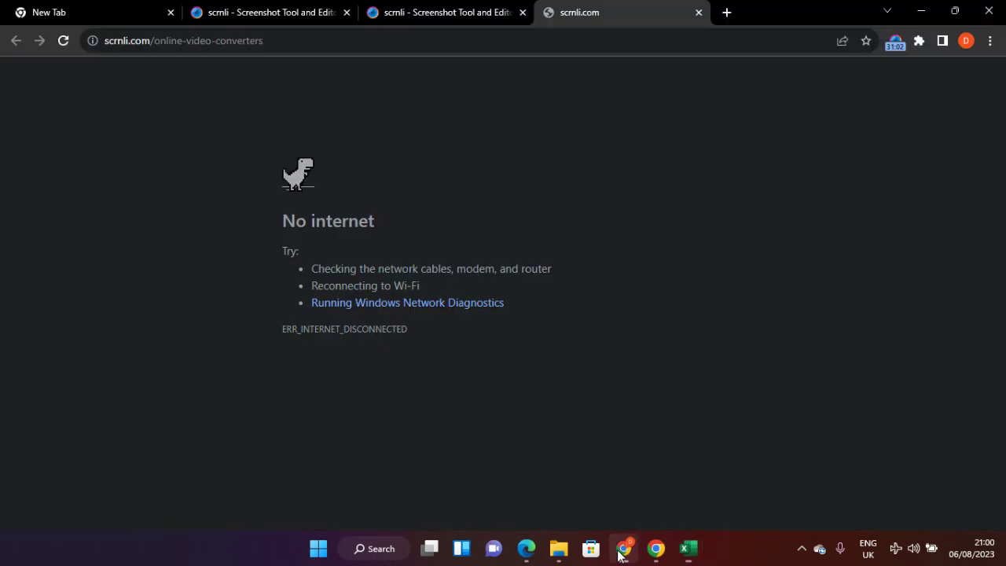
click(487, 15)
mouse_move(842, 70)
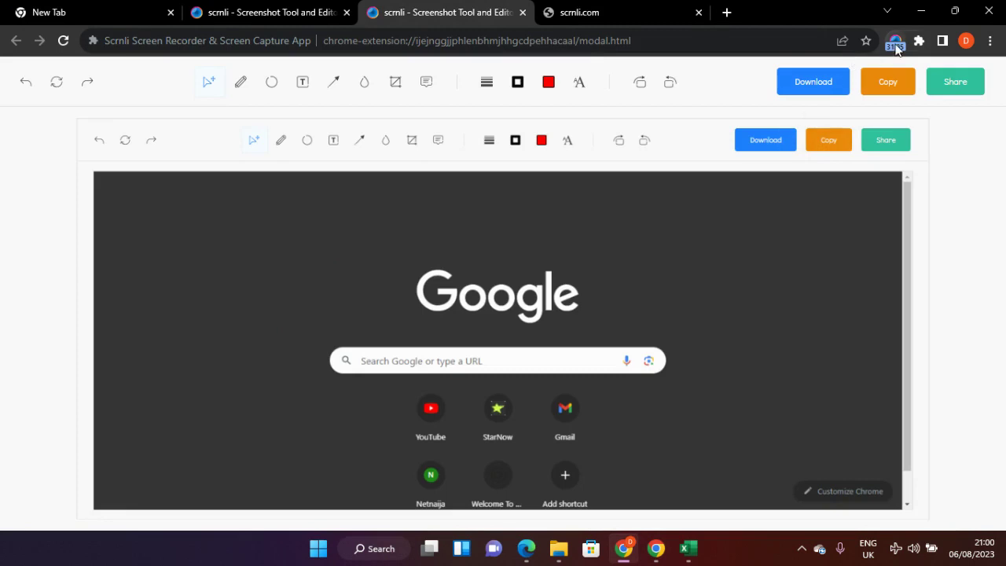
click(897, 46)
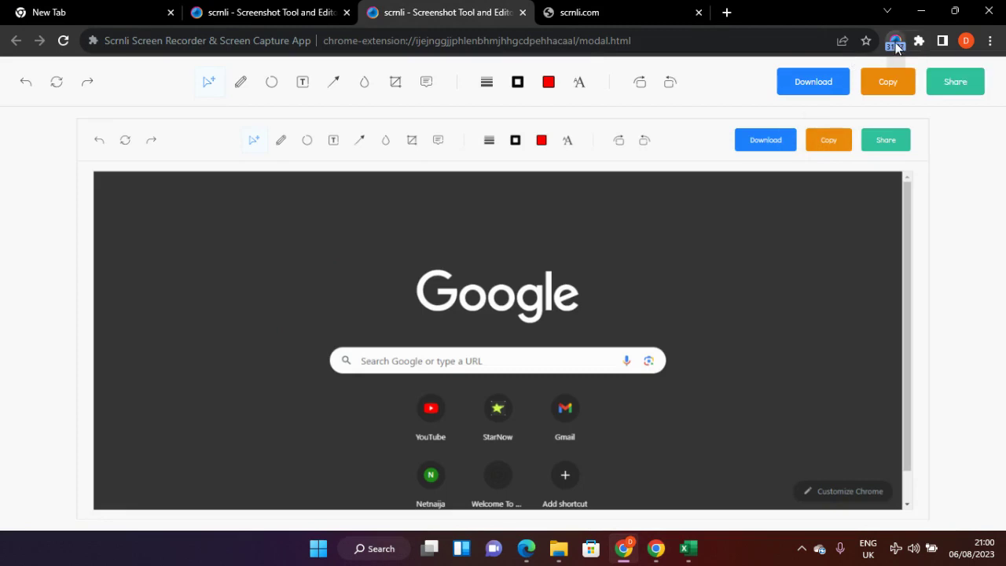